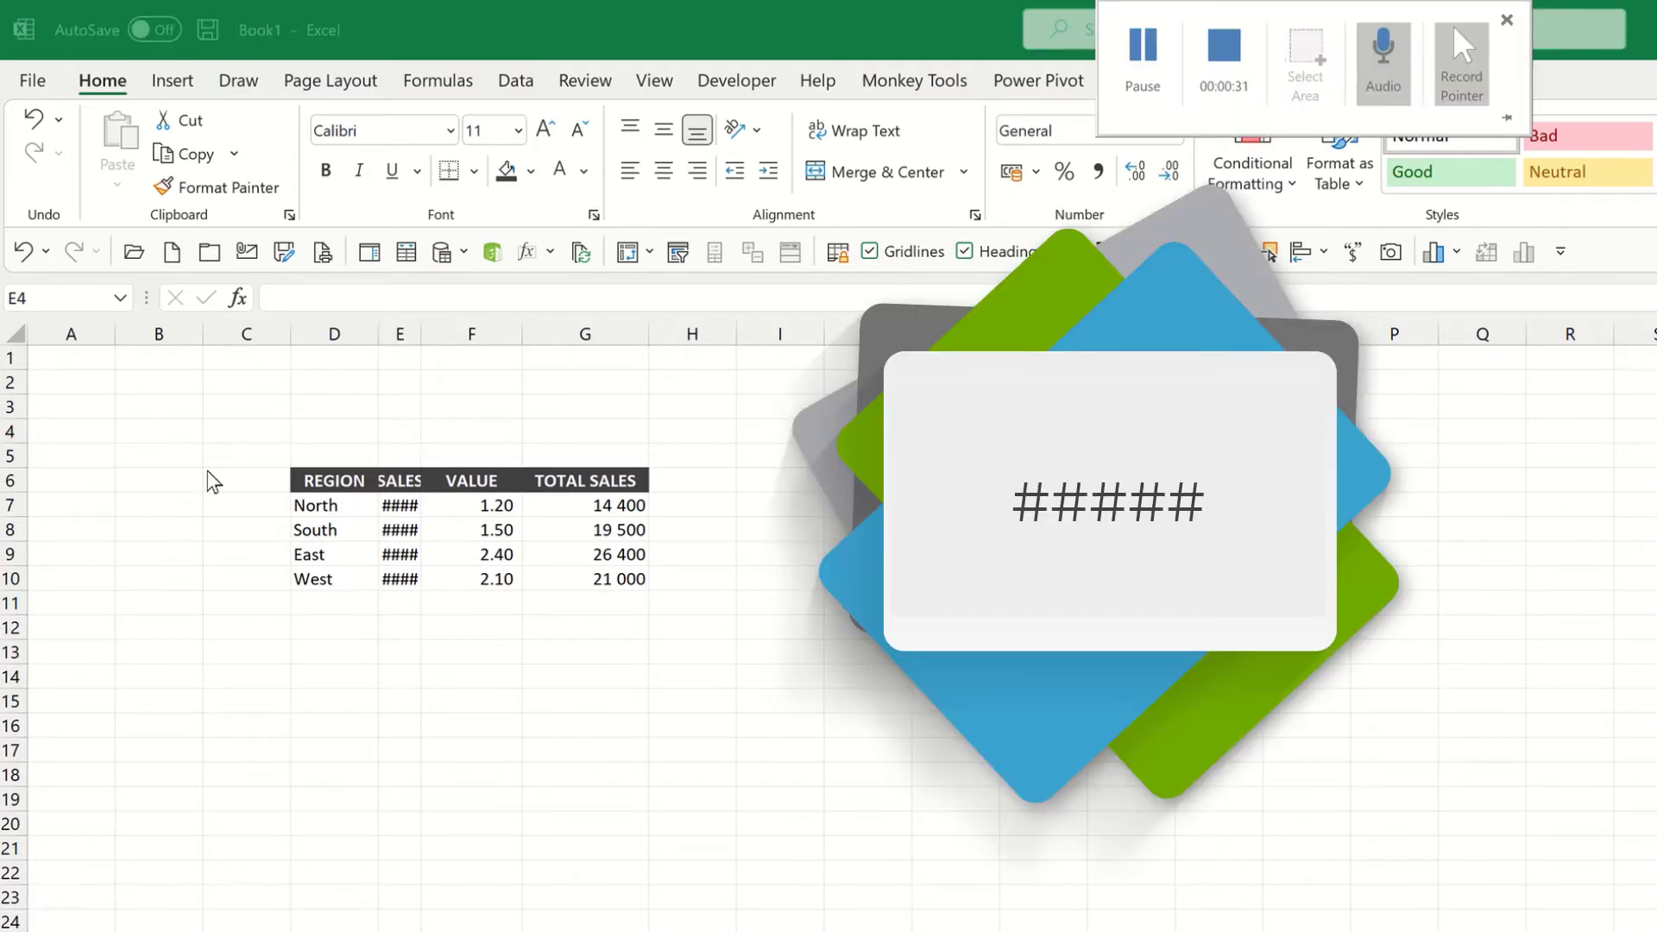
# Step: Widen column E so that the SALES figures fit in their cells
pyautogui.click(405, 328)
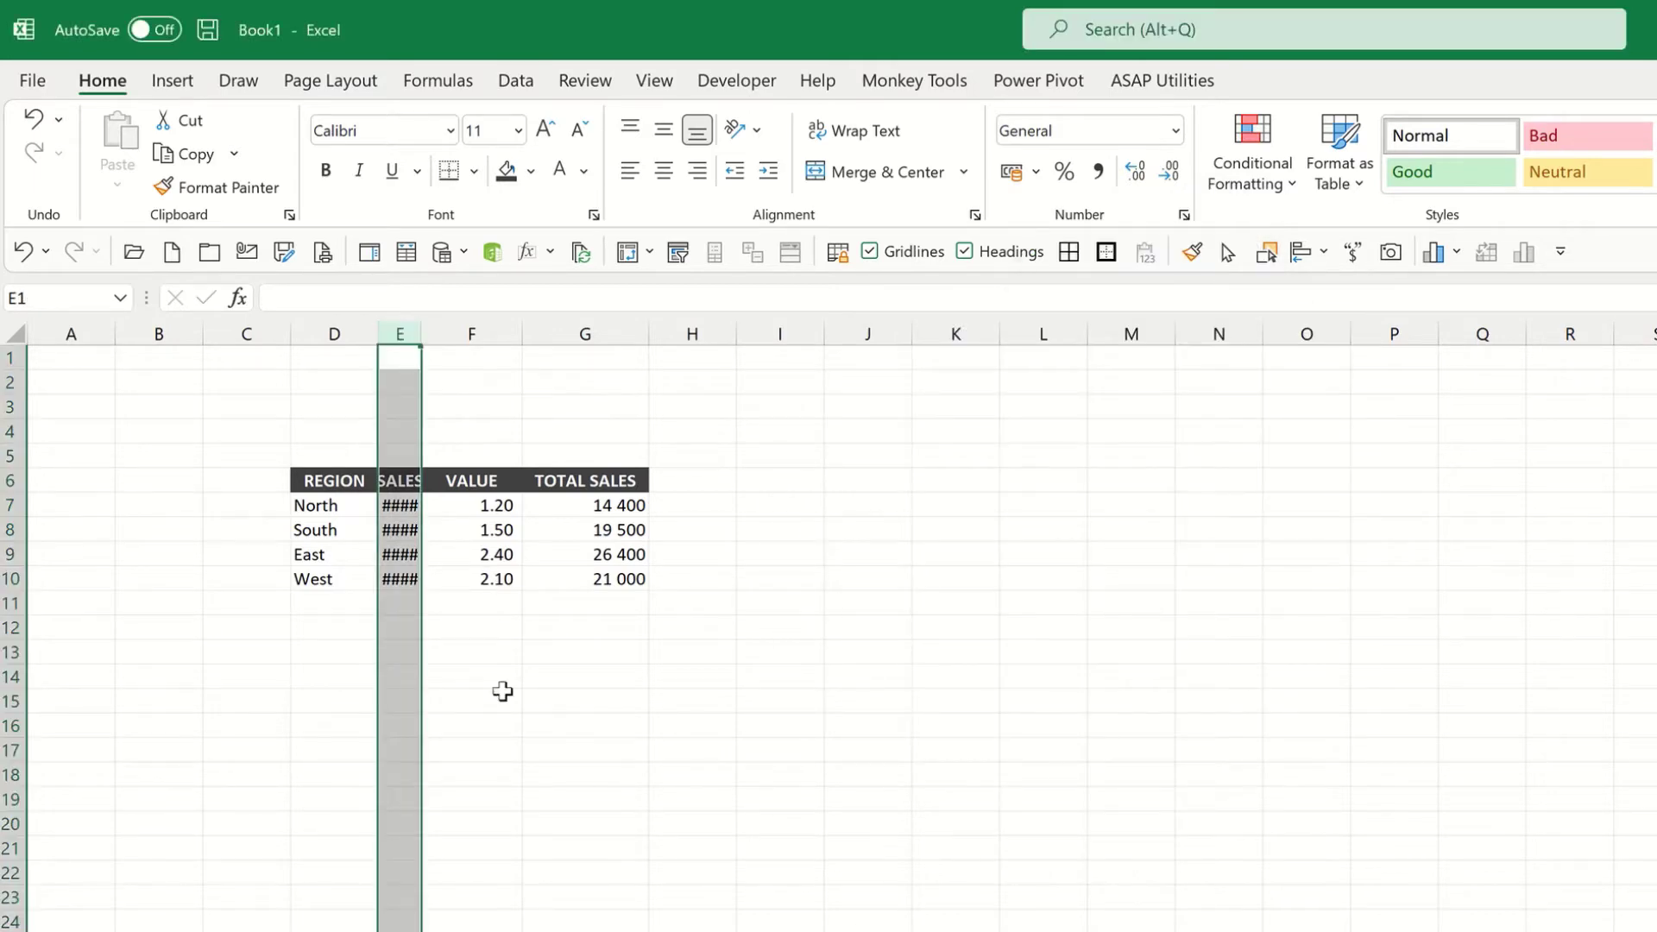
pyautogui.click(496, 724)
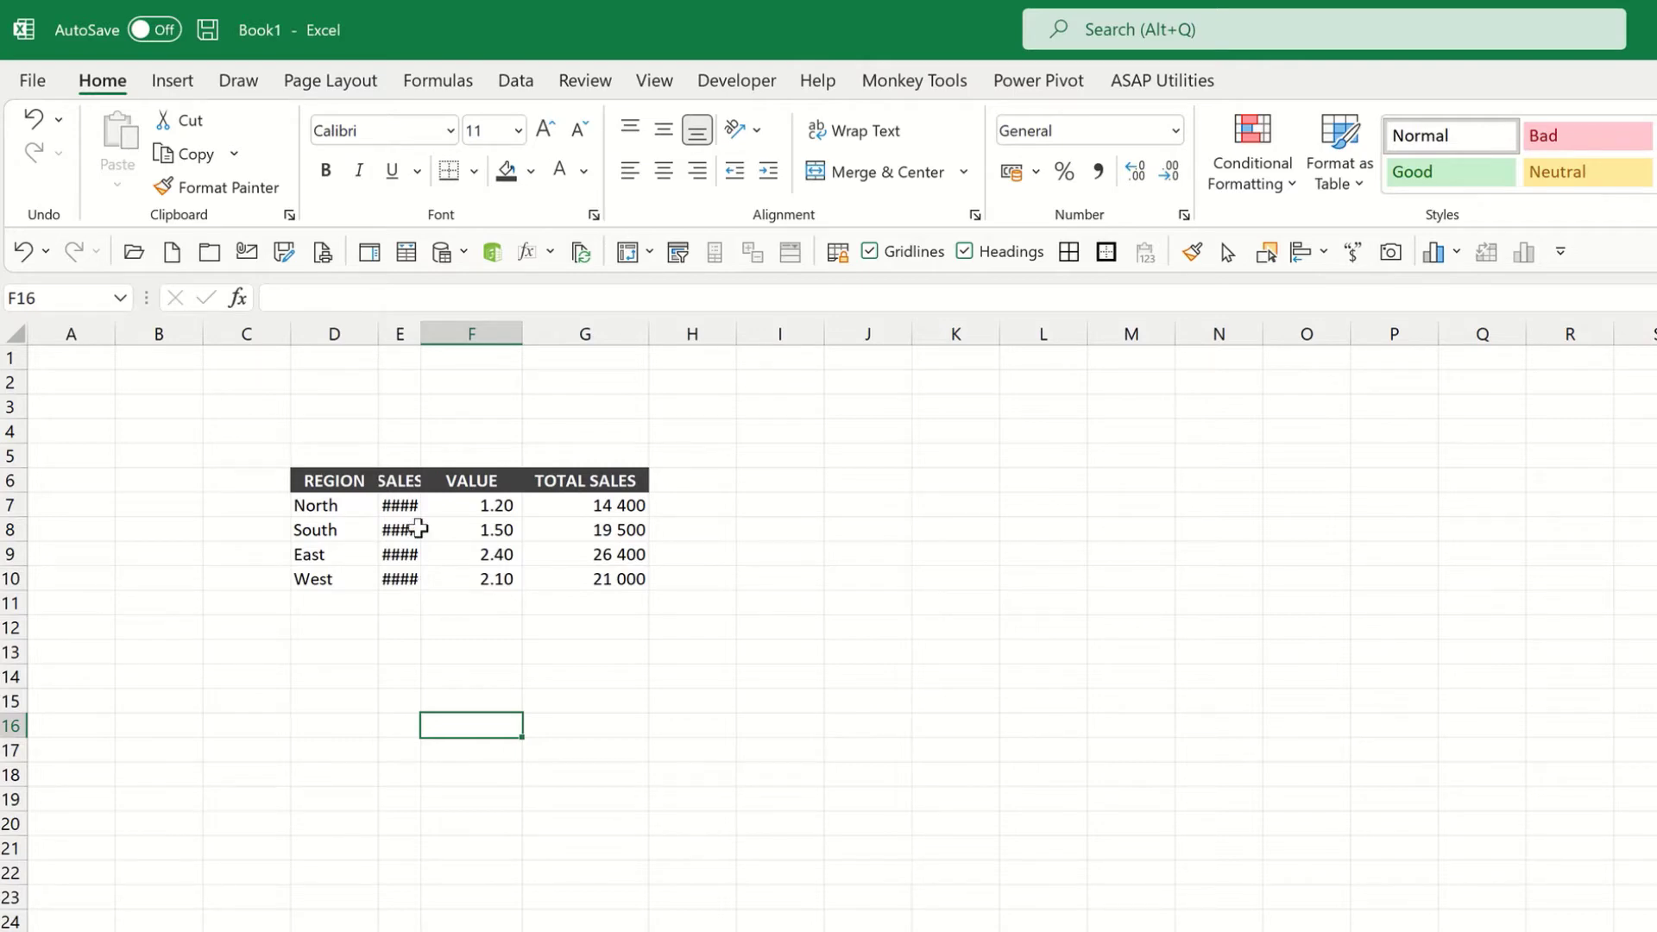
pyautogui.click(404, 333)
pyautogui.click(444, 334)
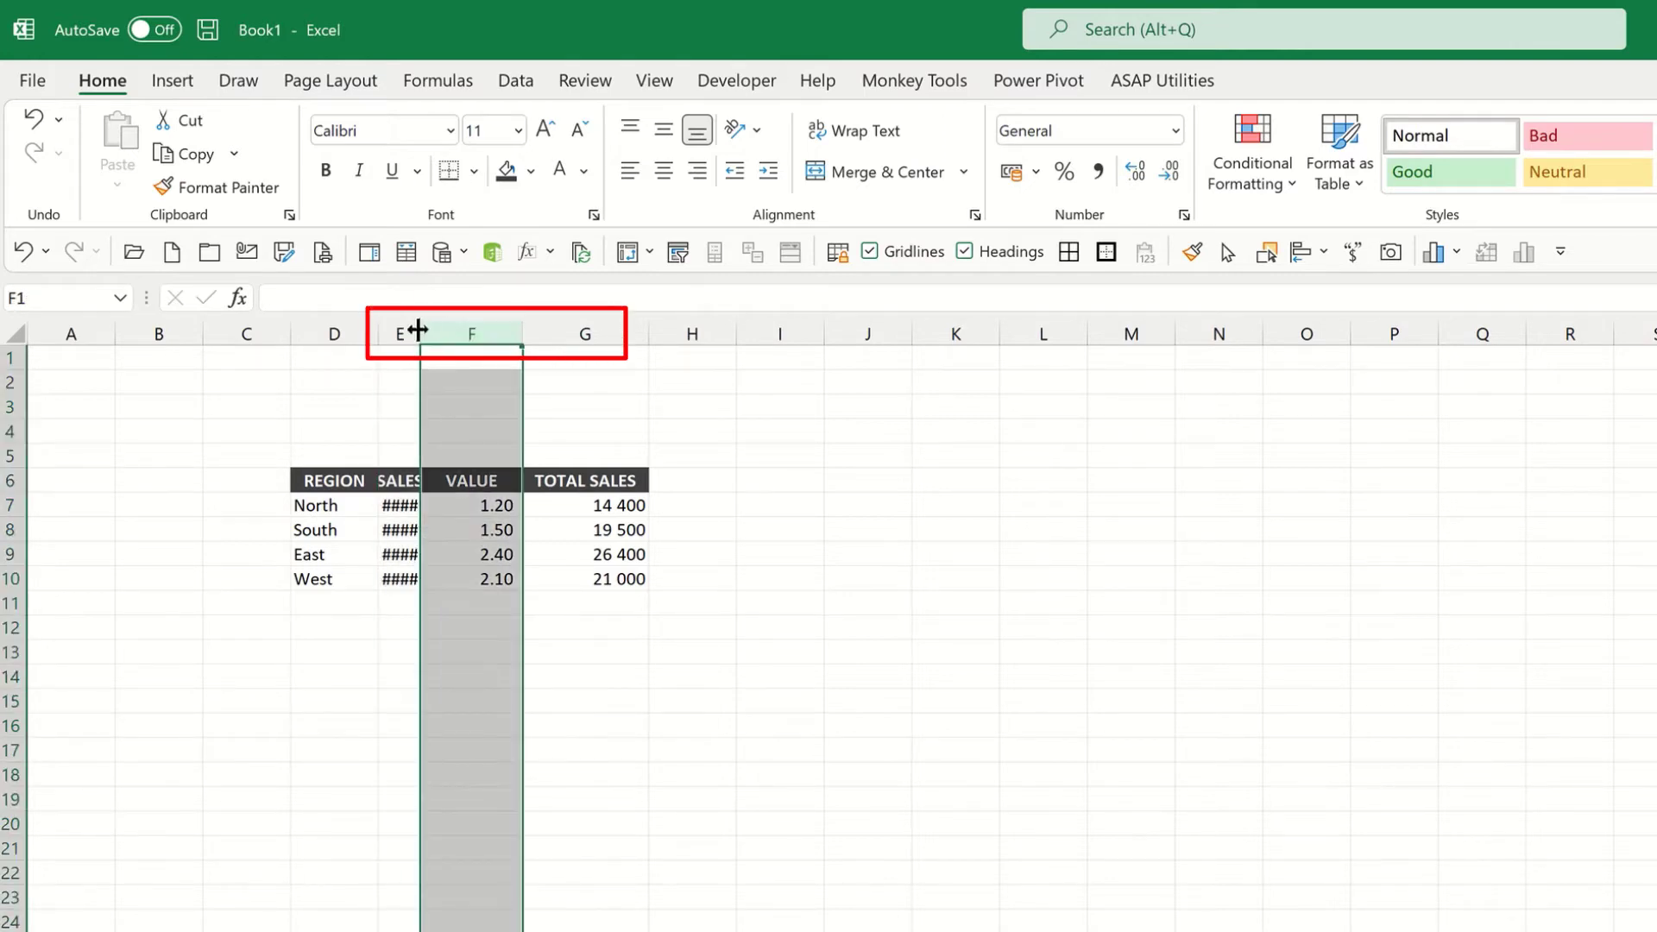
pyautogui.moveTo(419, 333); pyautogui.dragTo(479, 333)
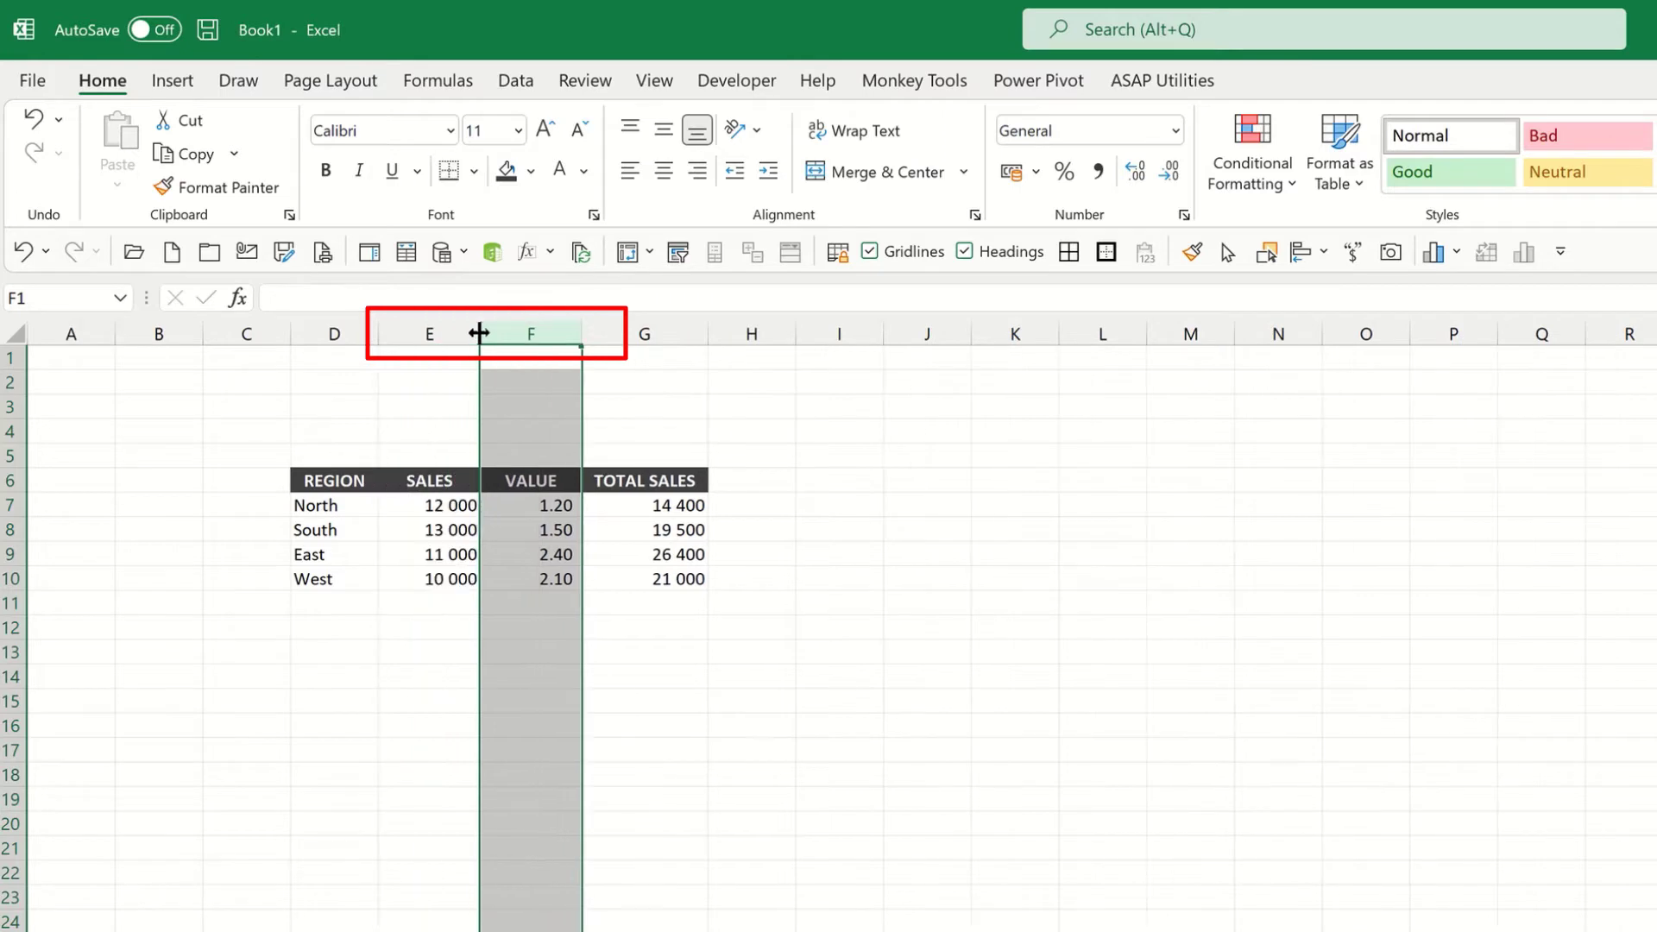
pyautogui.click(368, 645)
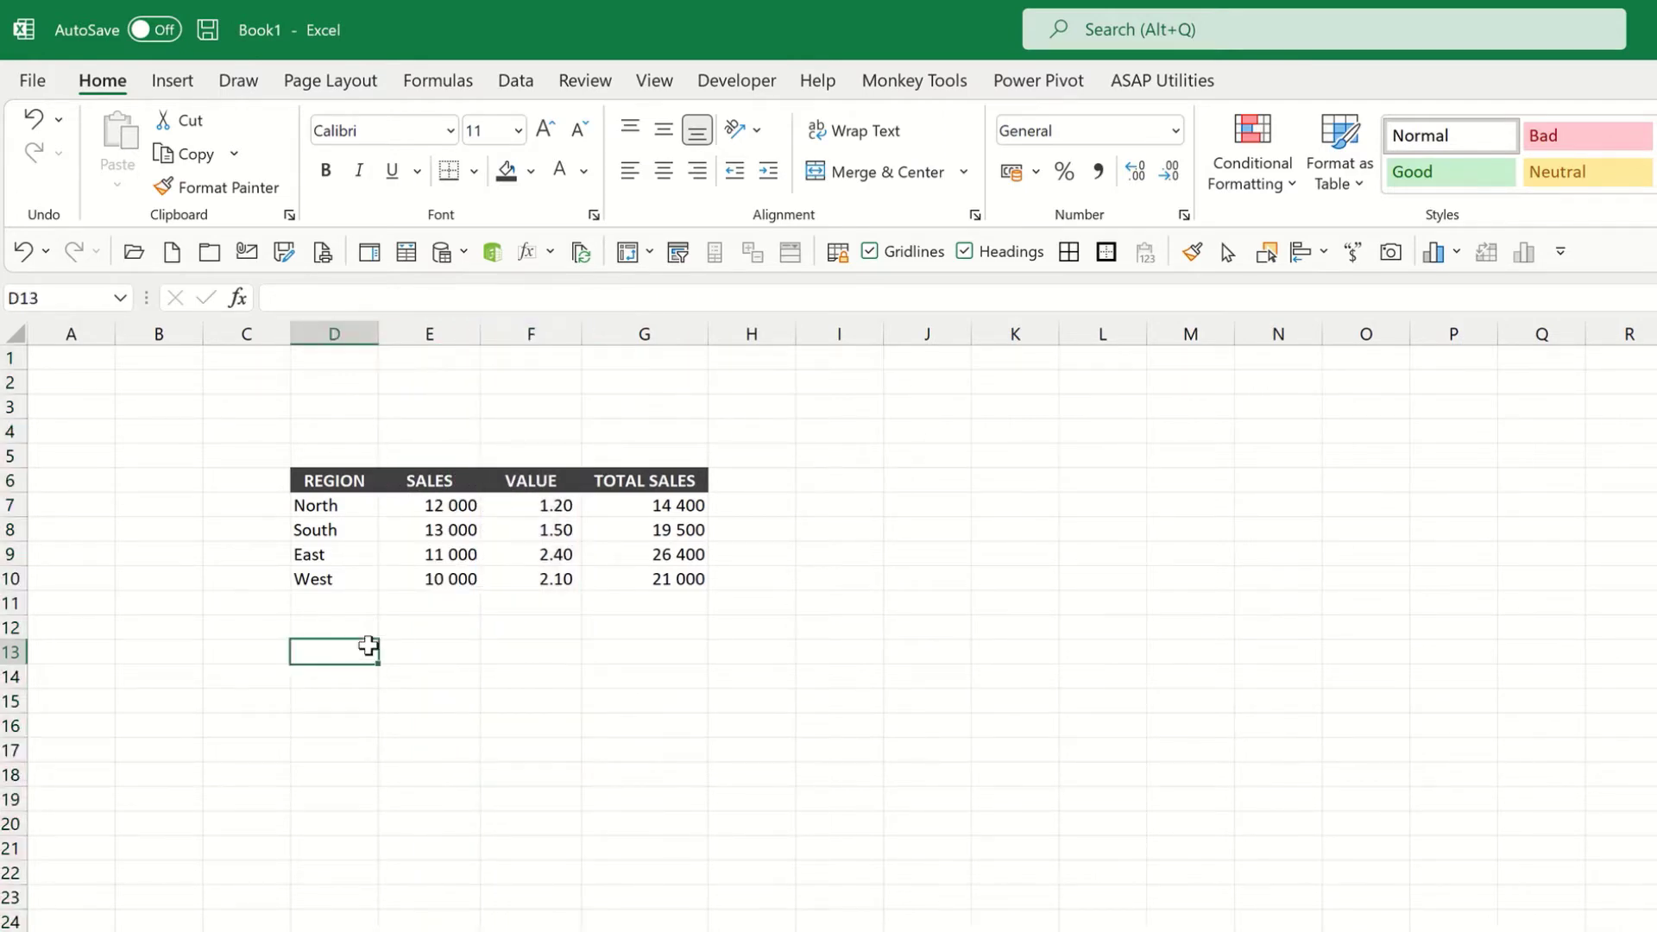
# Step: Inspect the North row's SALES and VALUE inputs and the TOTAL SALES formula in G7 that multiplies them
pyautogui.click(530, 505)
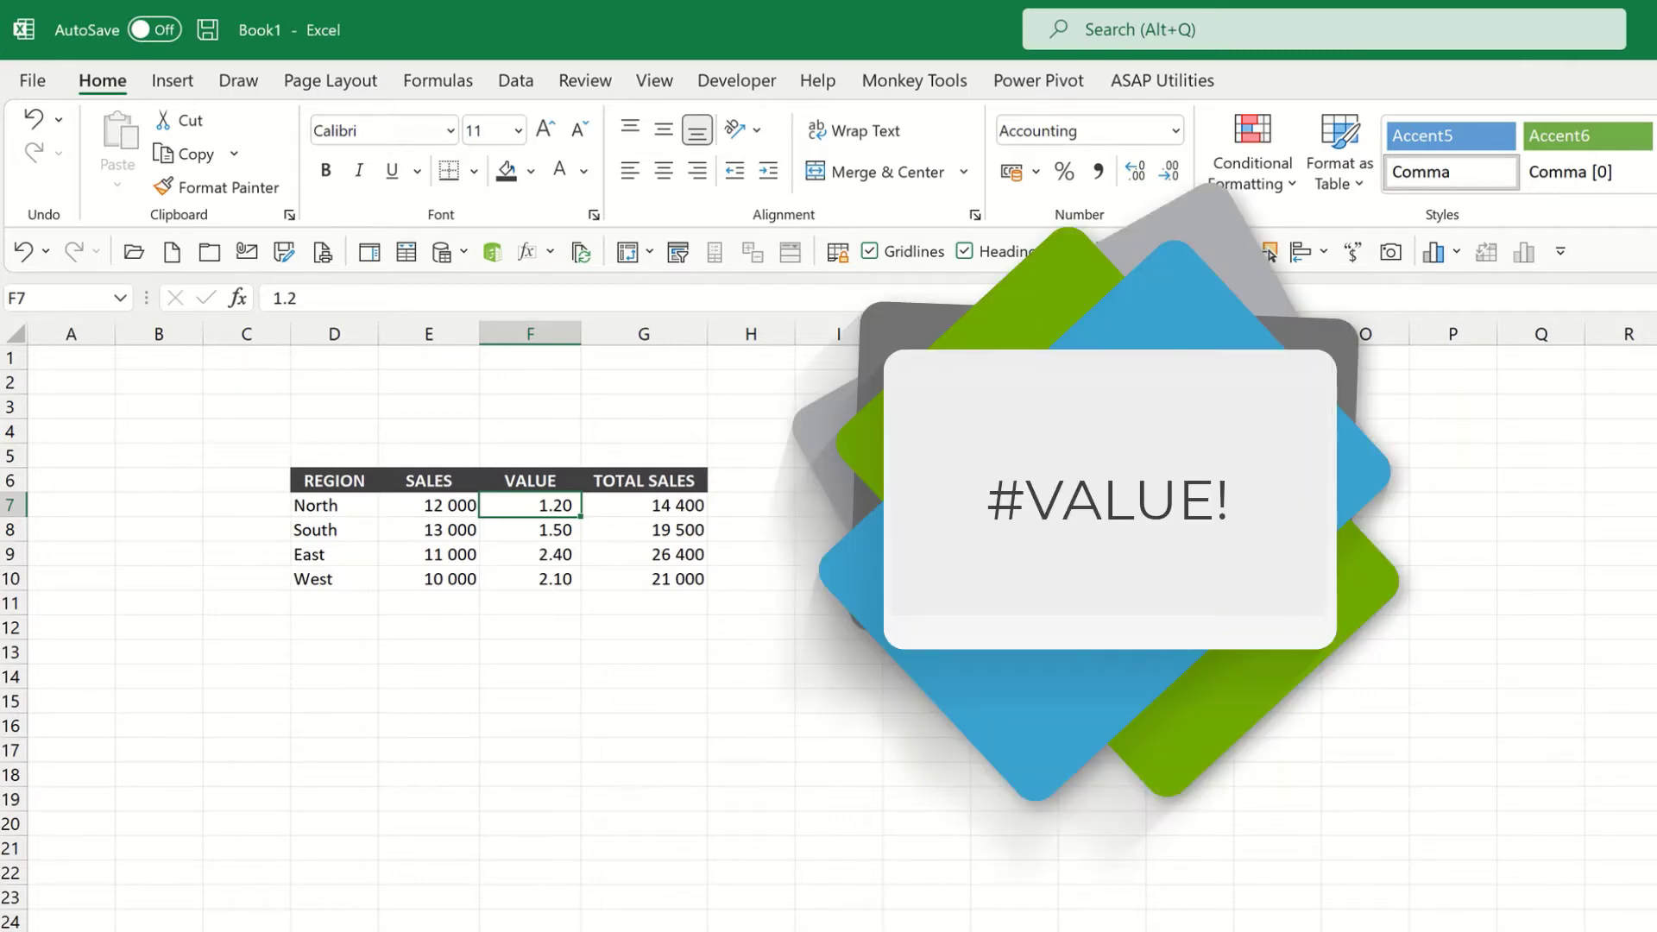
pyautogui.click(442, 504)
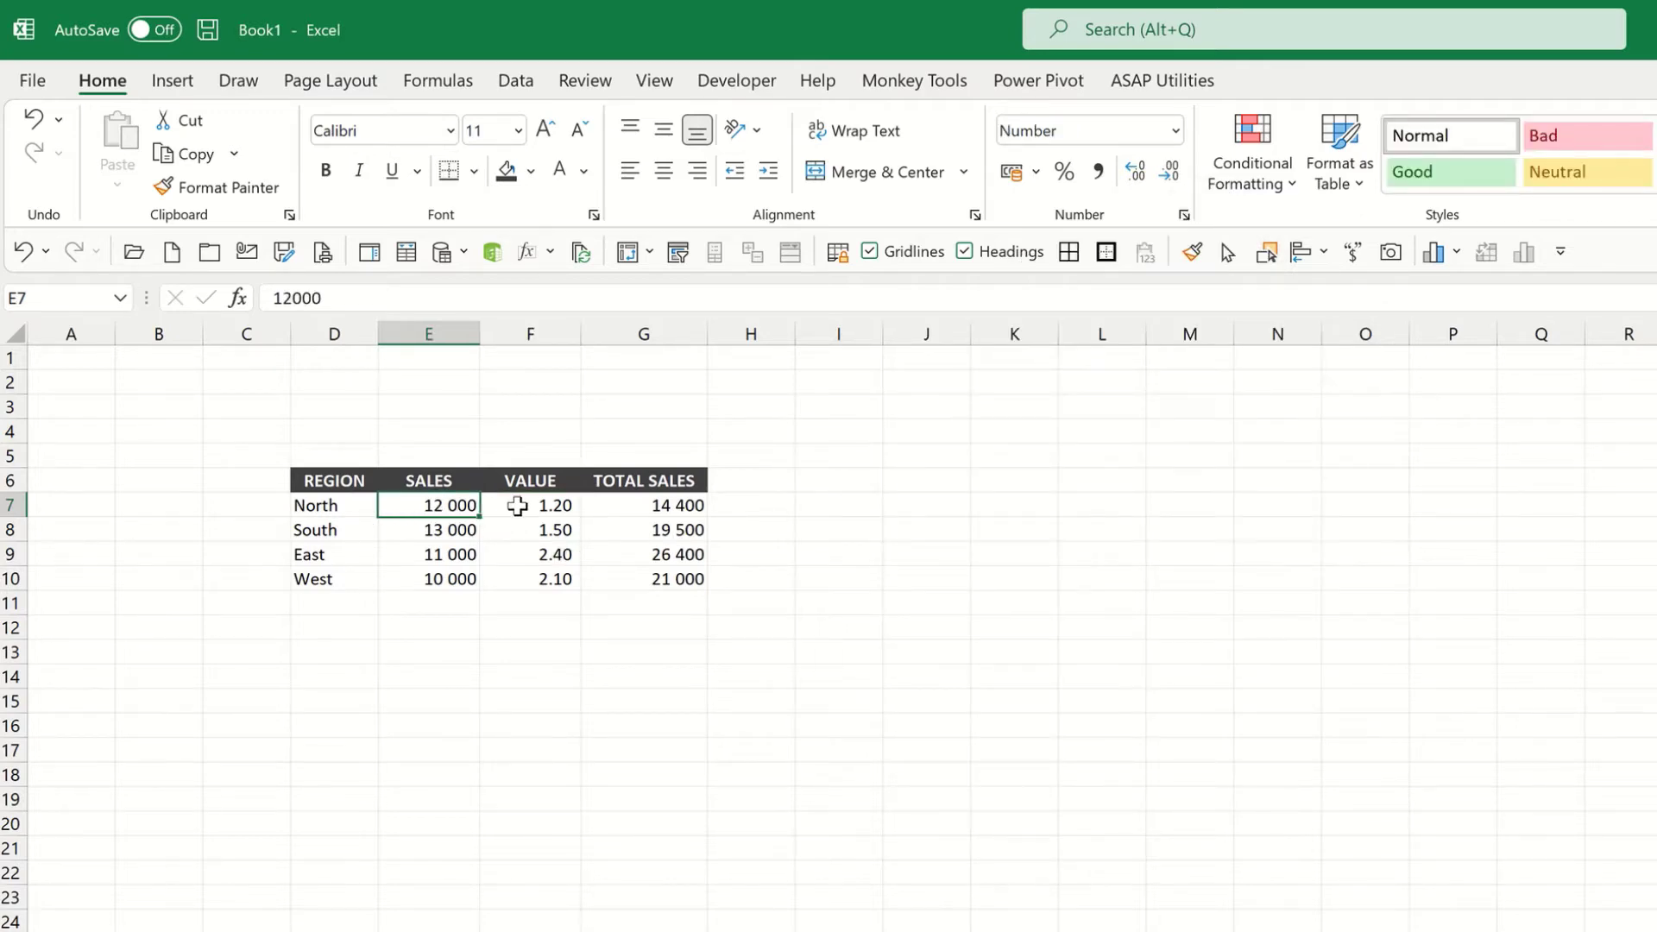
pyautogui.click(519, 505)
pyautogui.click(633, 507)
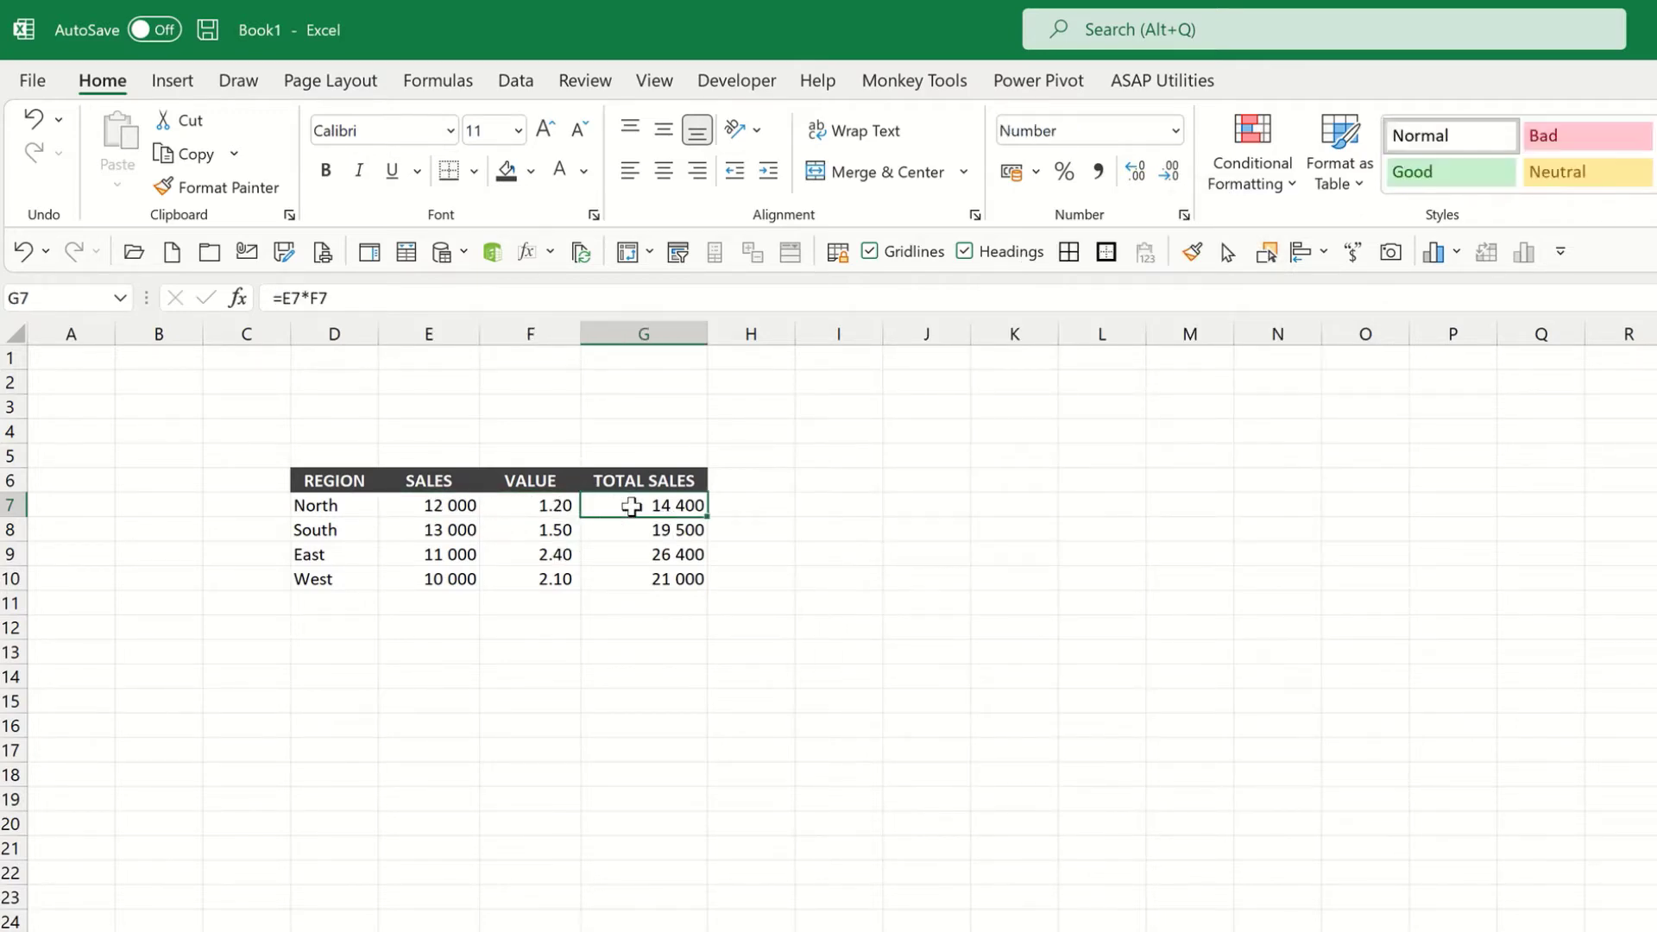
pyautogui.click(355, 302)
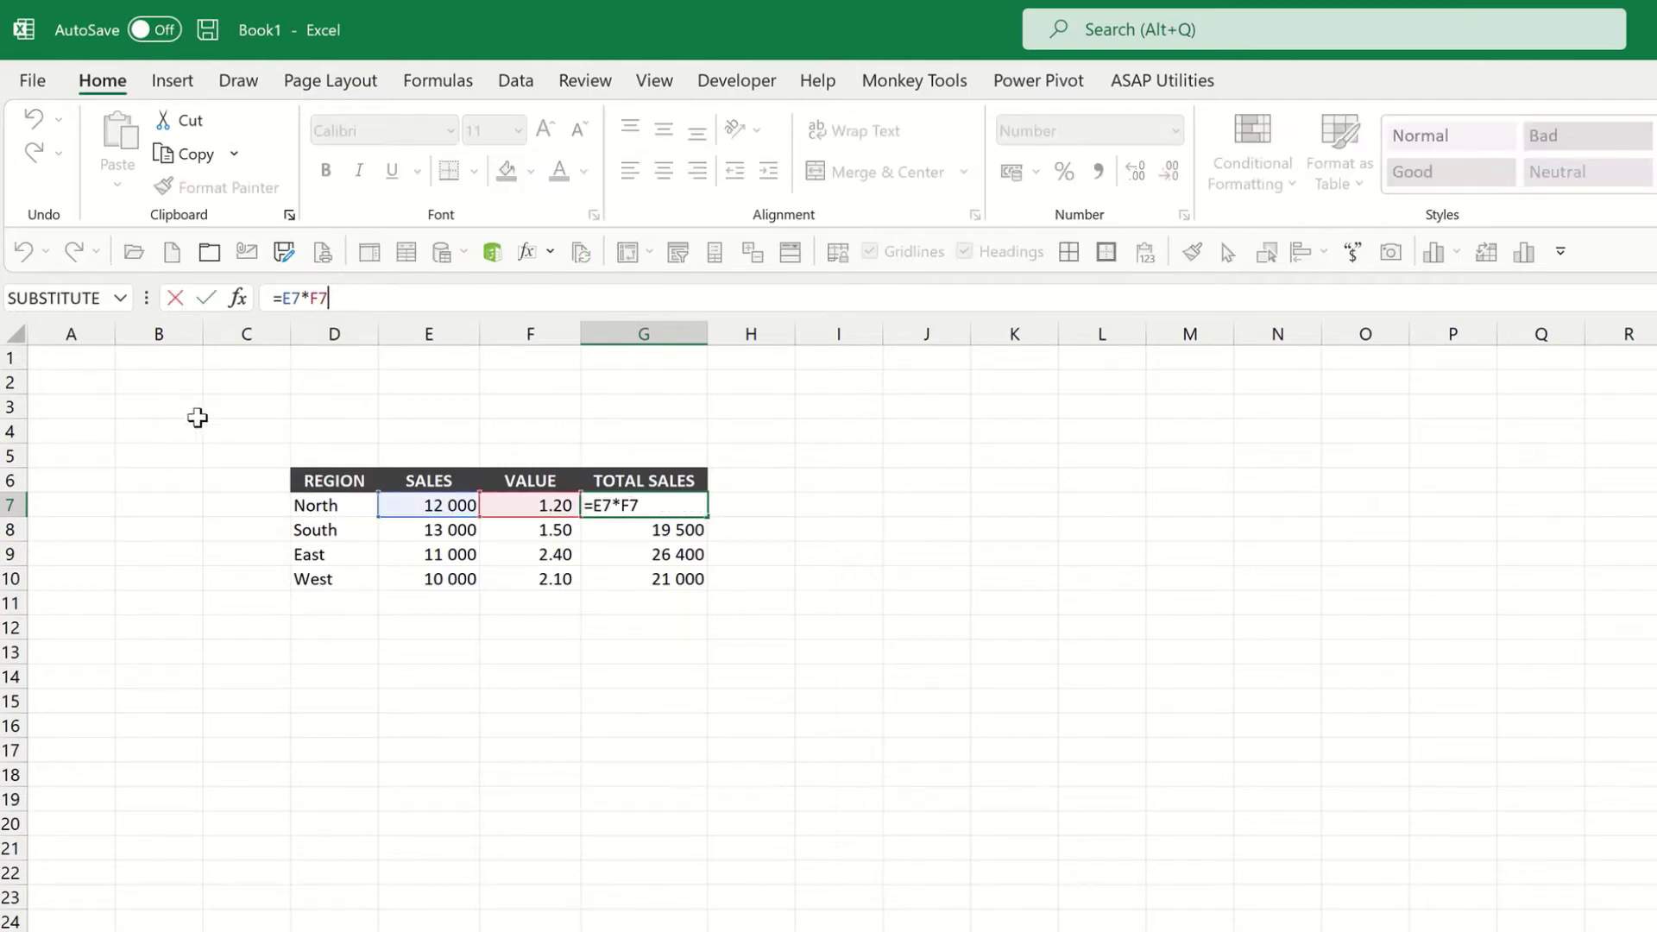
pyautogui.press('Escape')
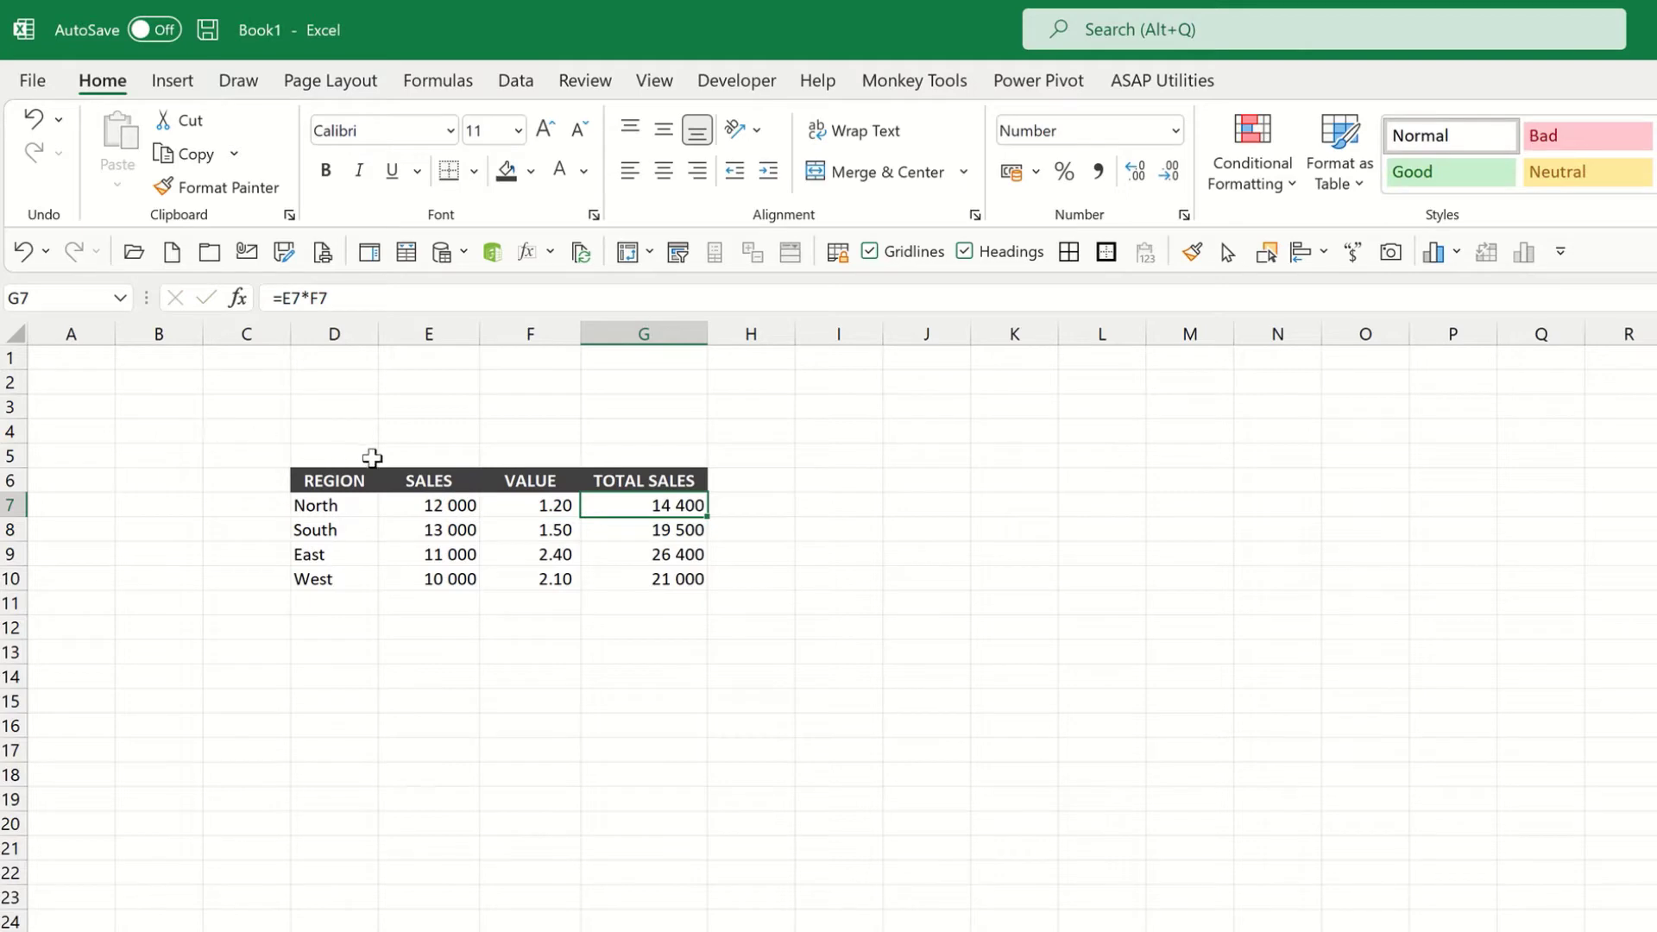
# Step: Replace the North region's VALUE in F7 with a first name as text
pyautogui.click(525, 504)
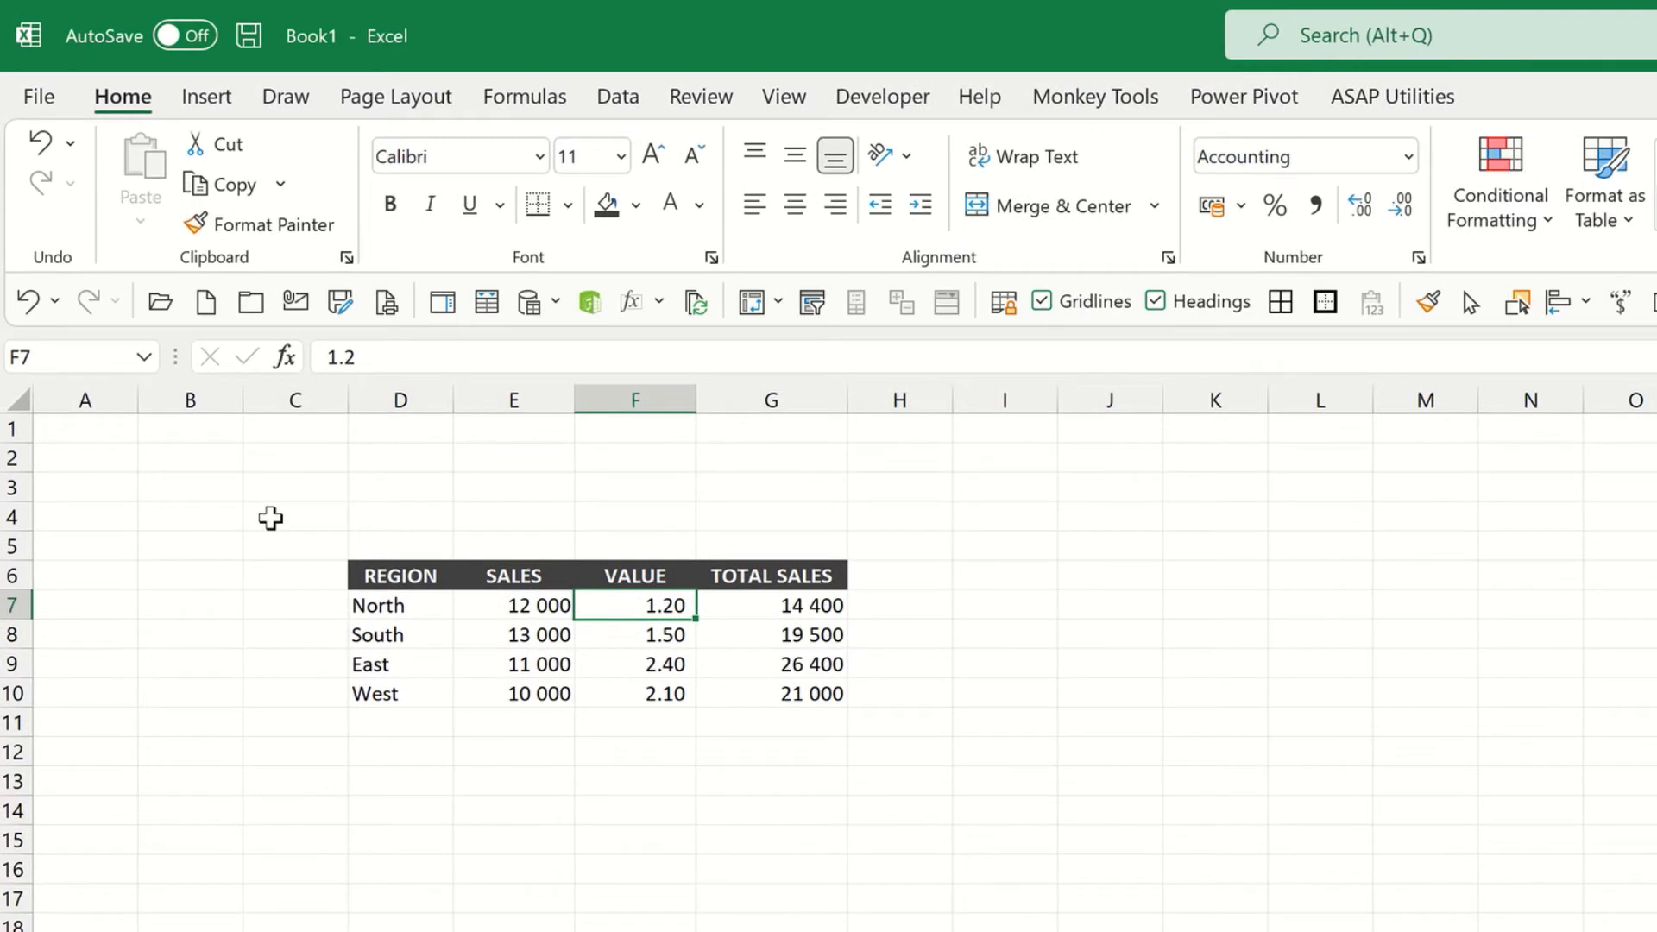
pyautogui.write('chris')
pyautogui.press('Return')
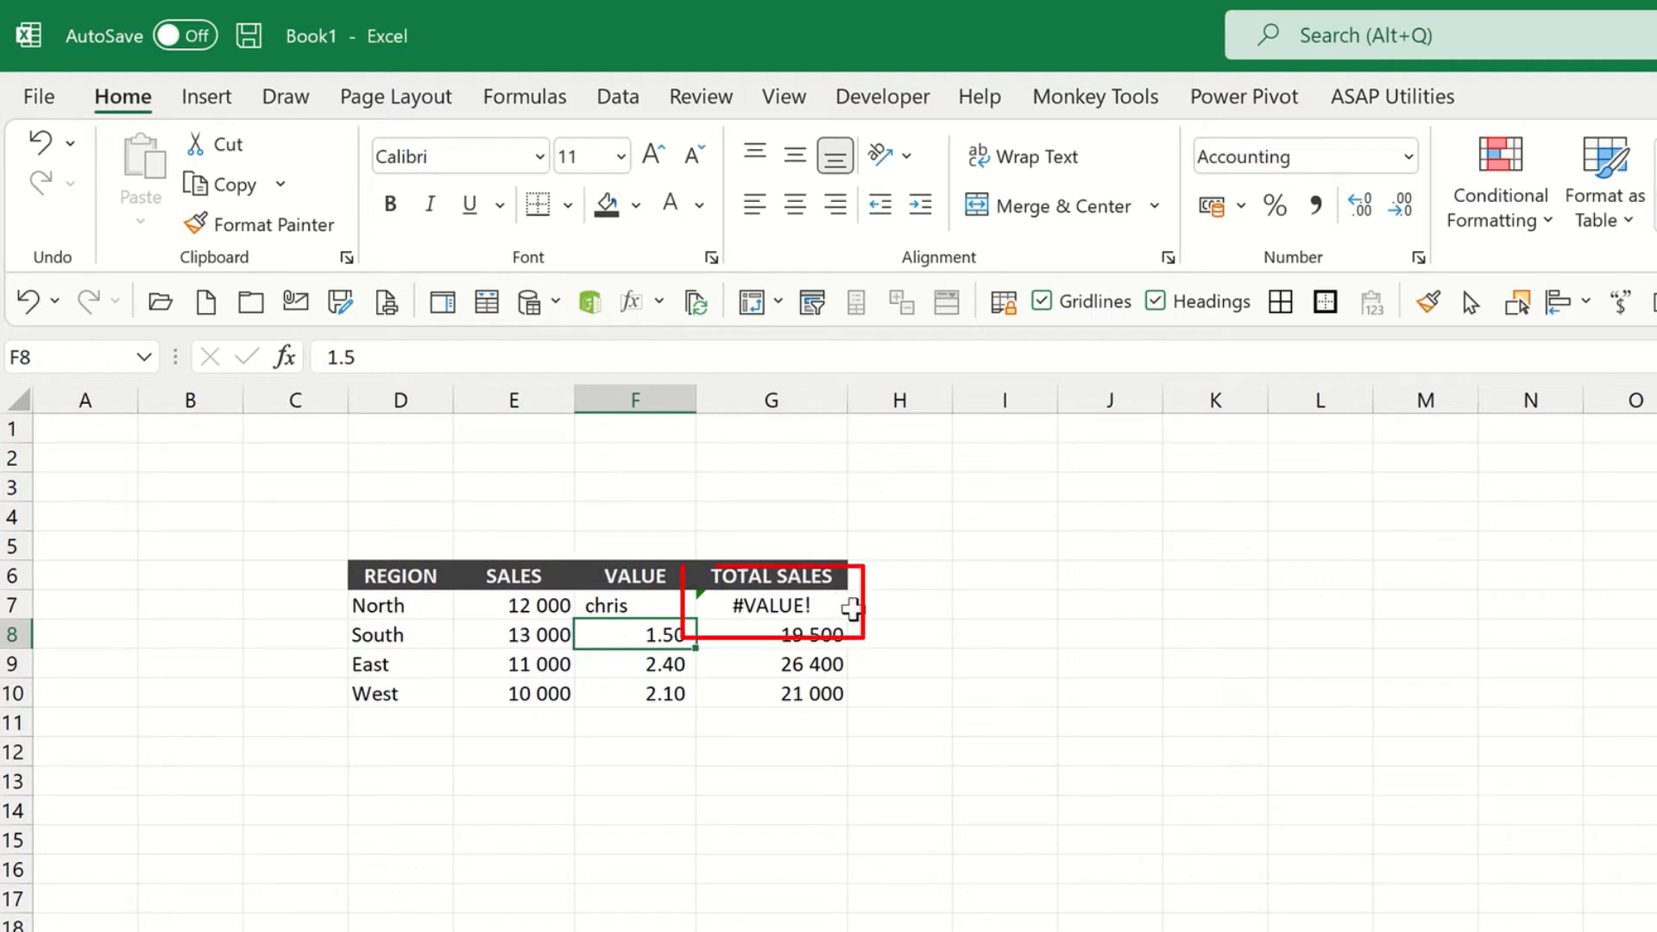
pyautogui.click(860, 608)
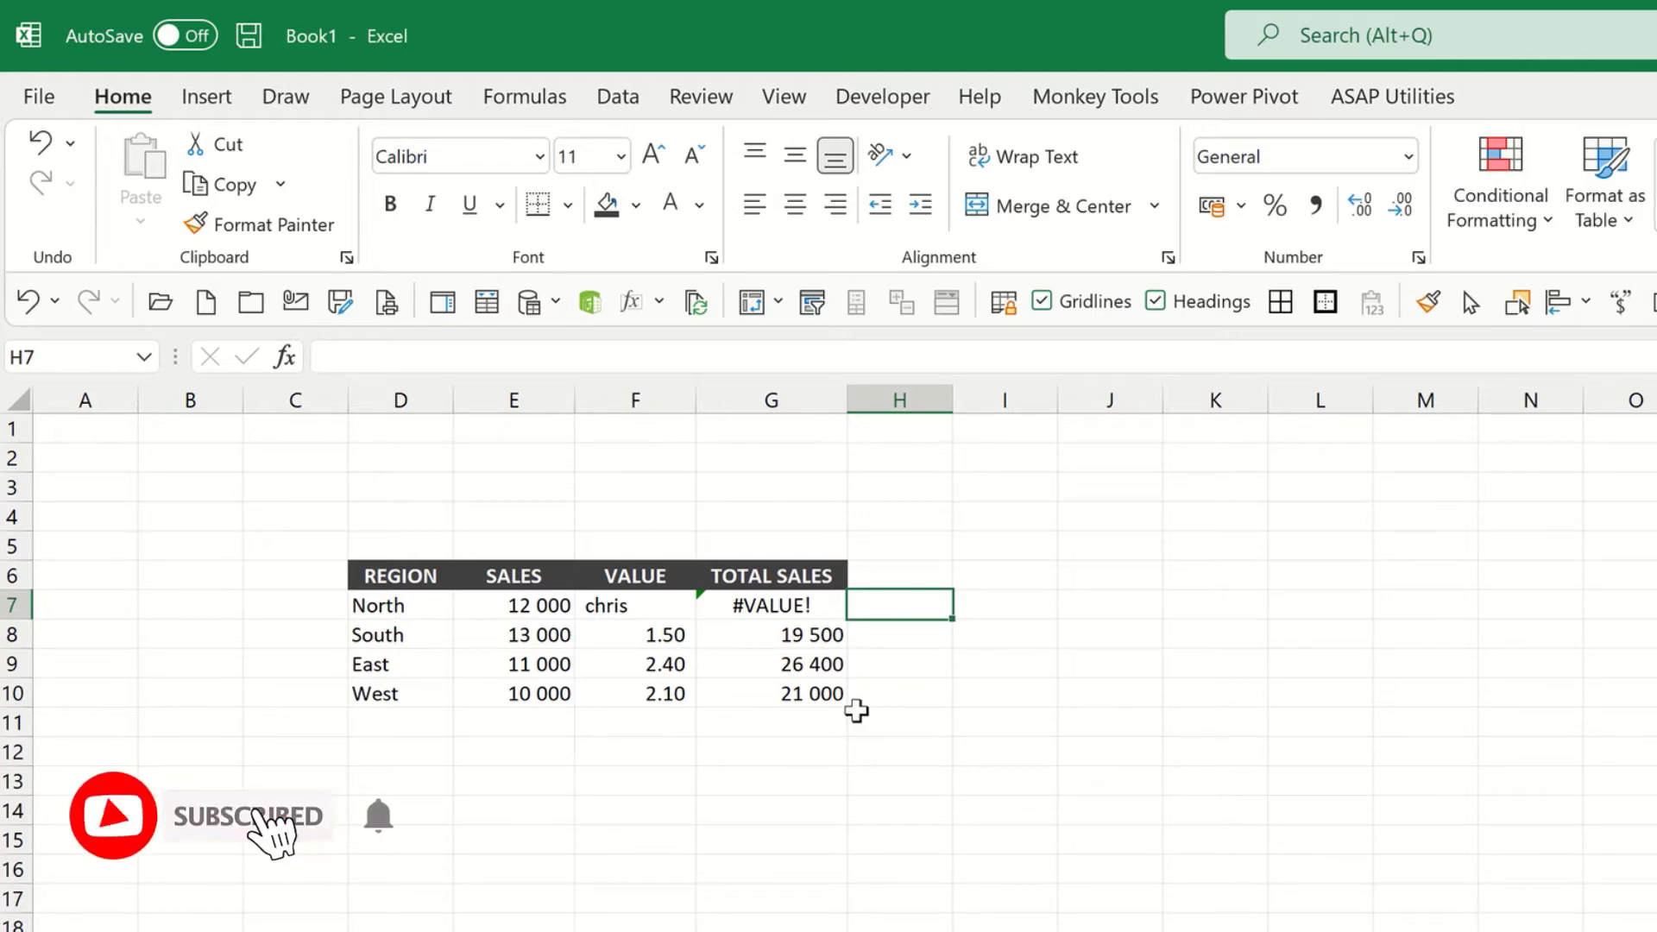
# Step: Set the North region's VALUE in F7 to 1.2
pyautogui.click(601, 602)
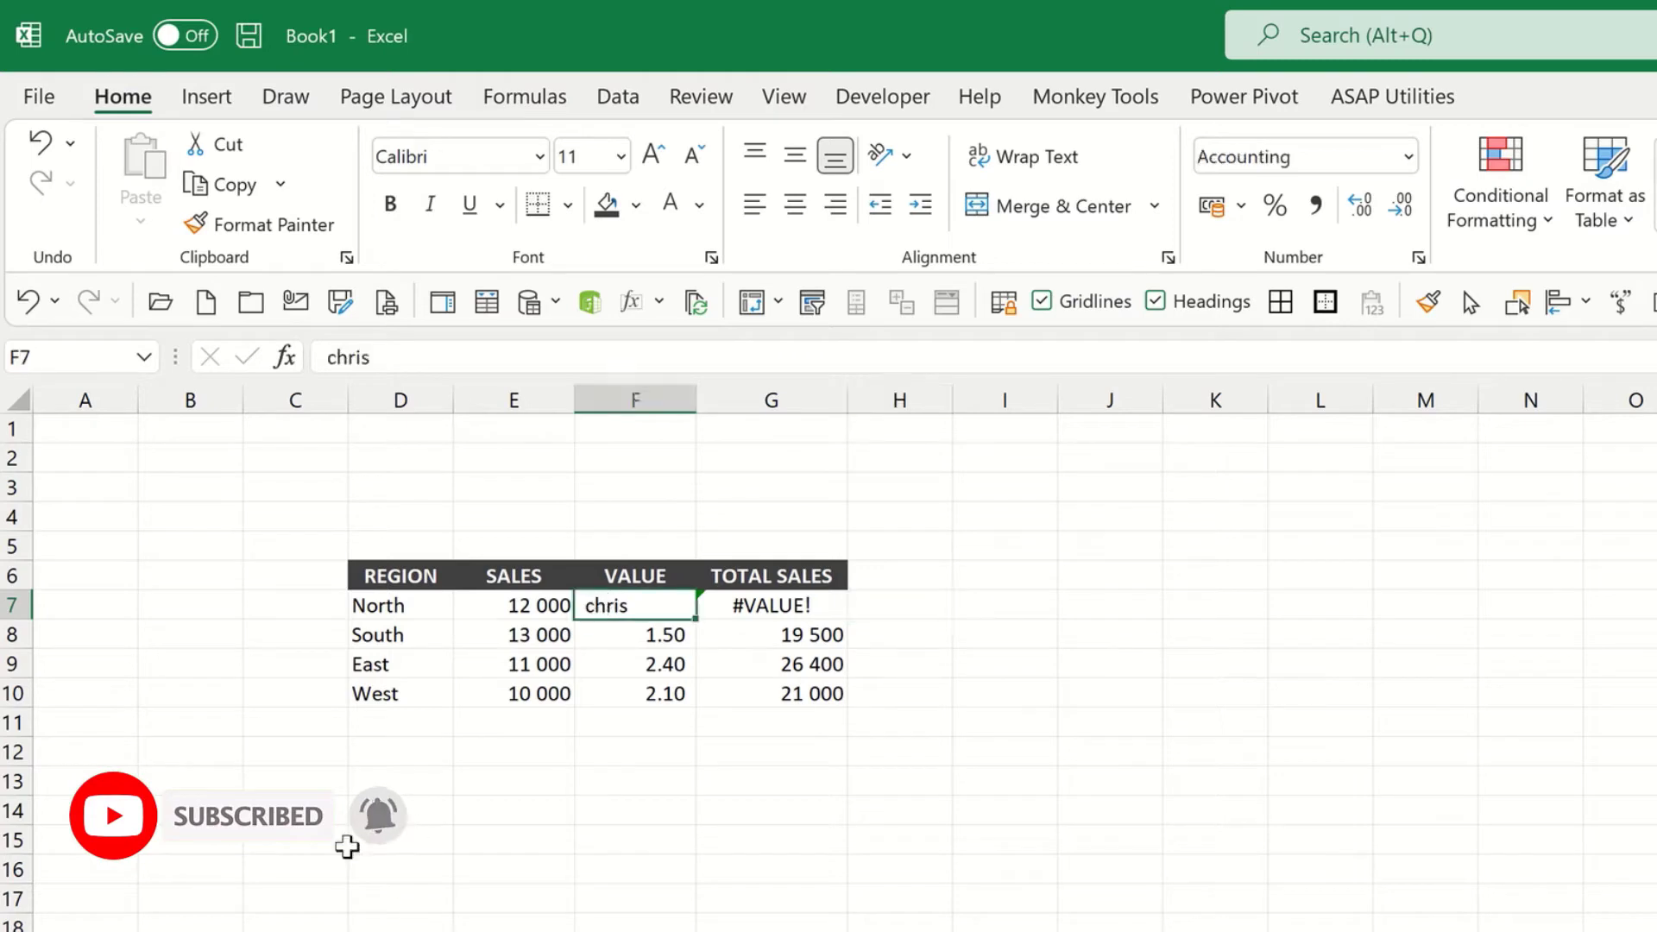
pyautogui.write('1.')
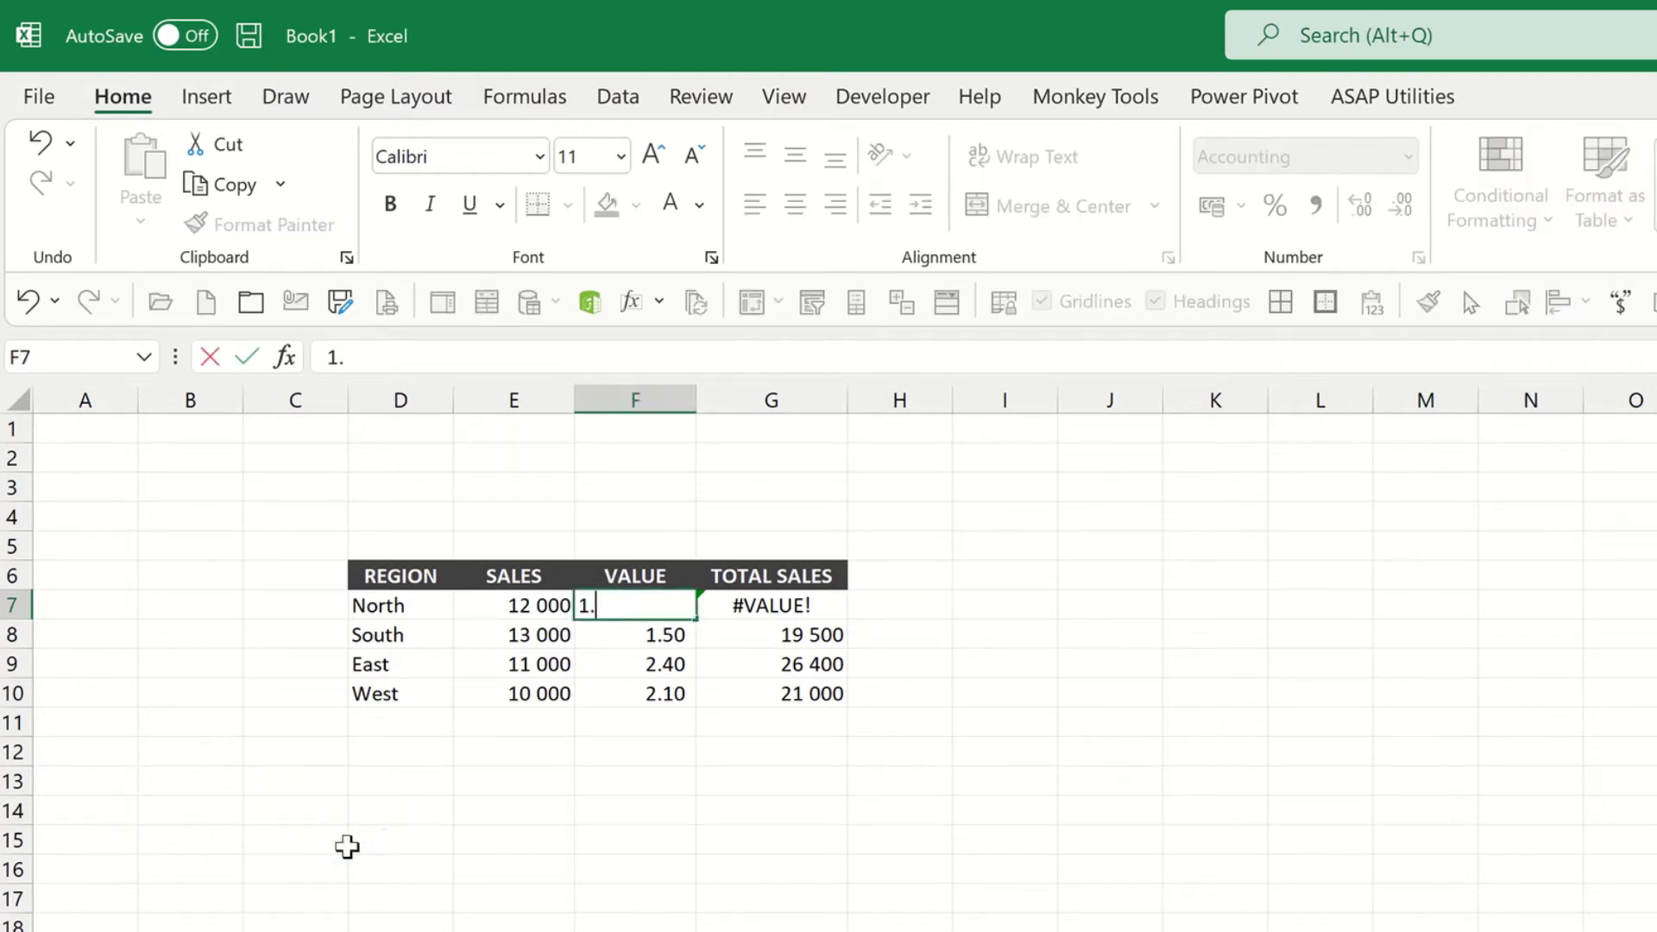
pyautogui.write('2')
pyautogui.press('Return')
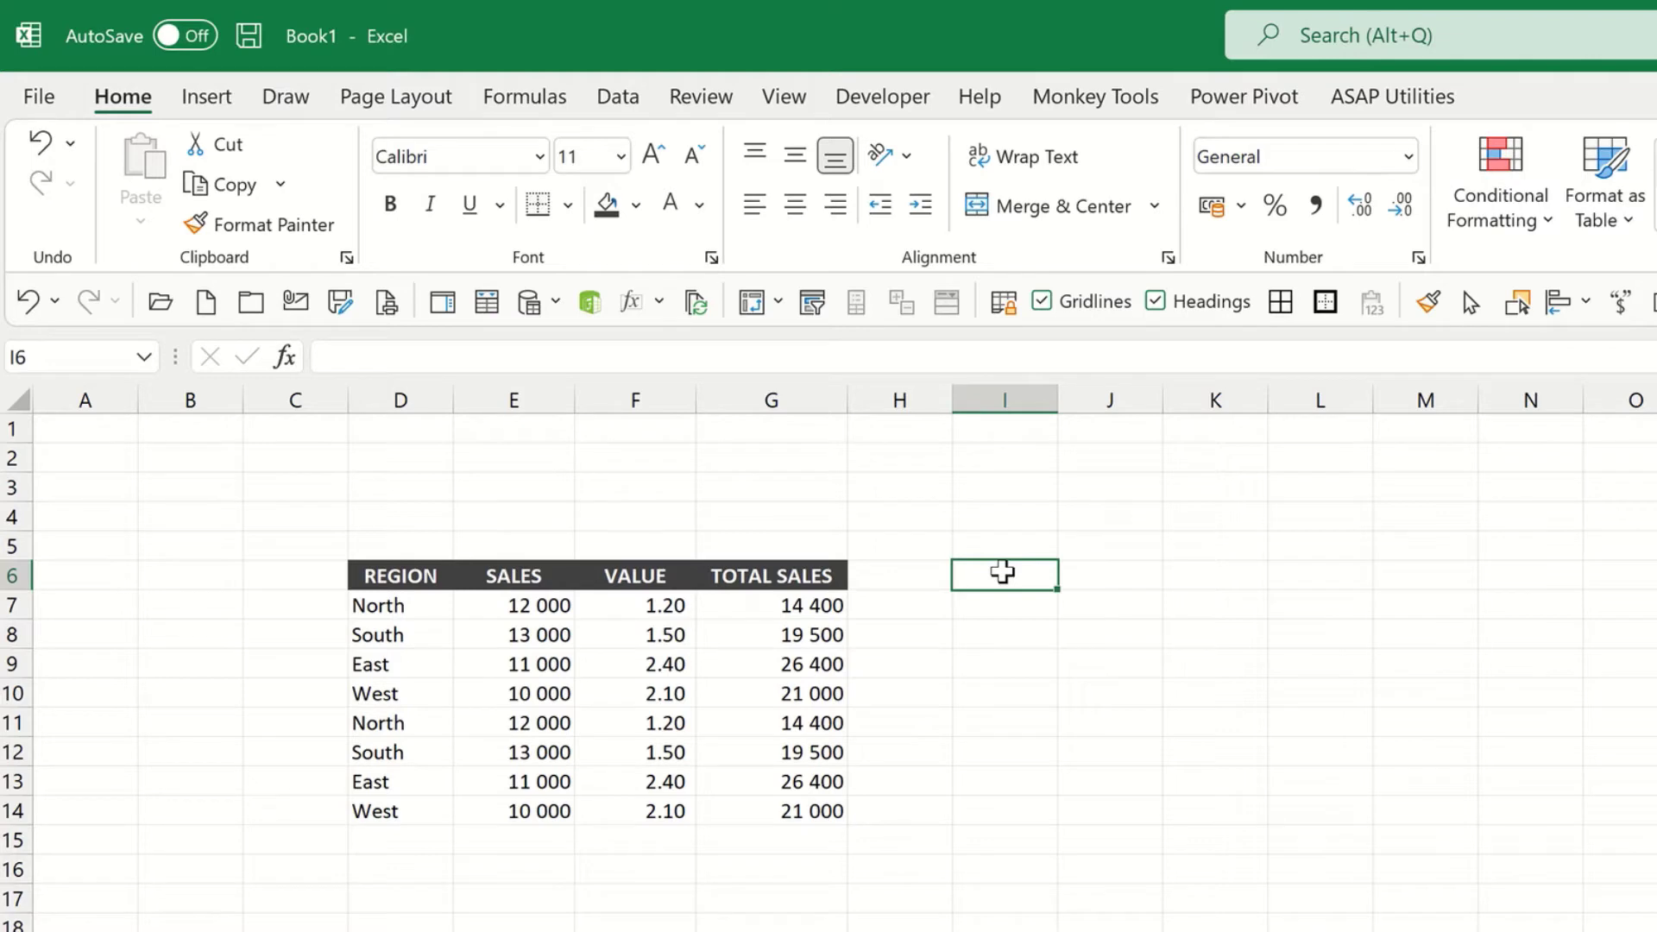
# Step: List the distinct regions from D7:D14 in cell I6 with the formula =unique(D7:D14)
pyautogui.moveTo(385, 604); pyautogui.dragTo(395, 804)
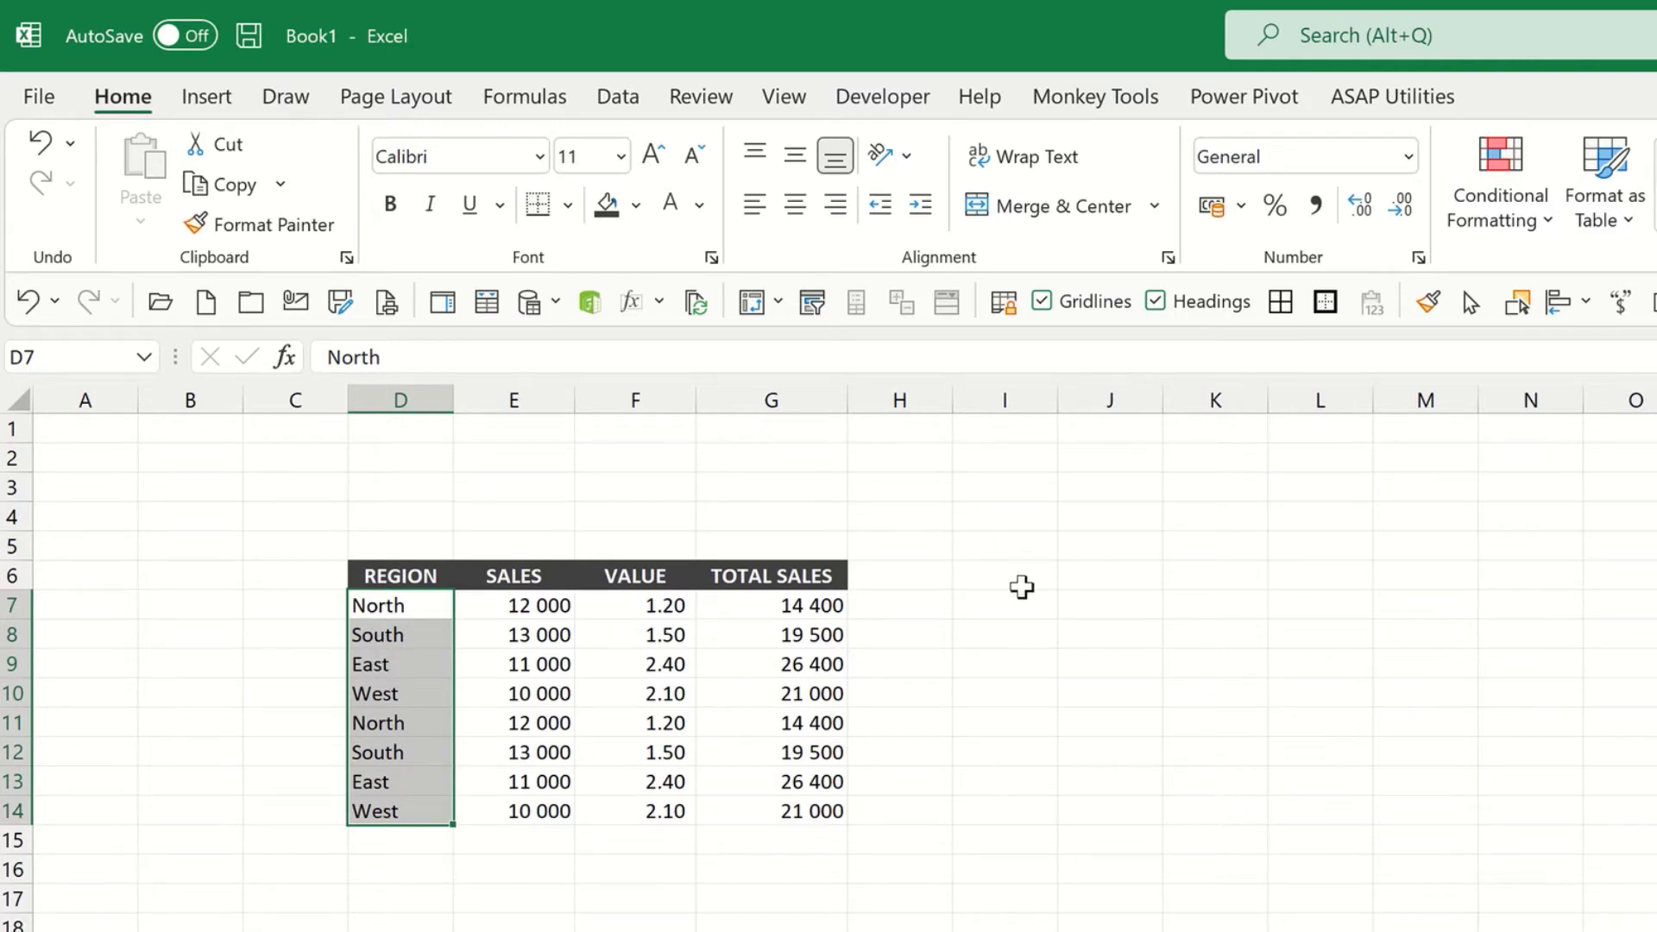
pyautogui.click(1020, 585)
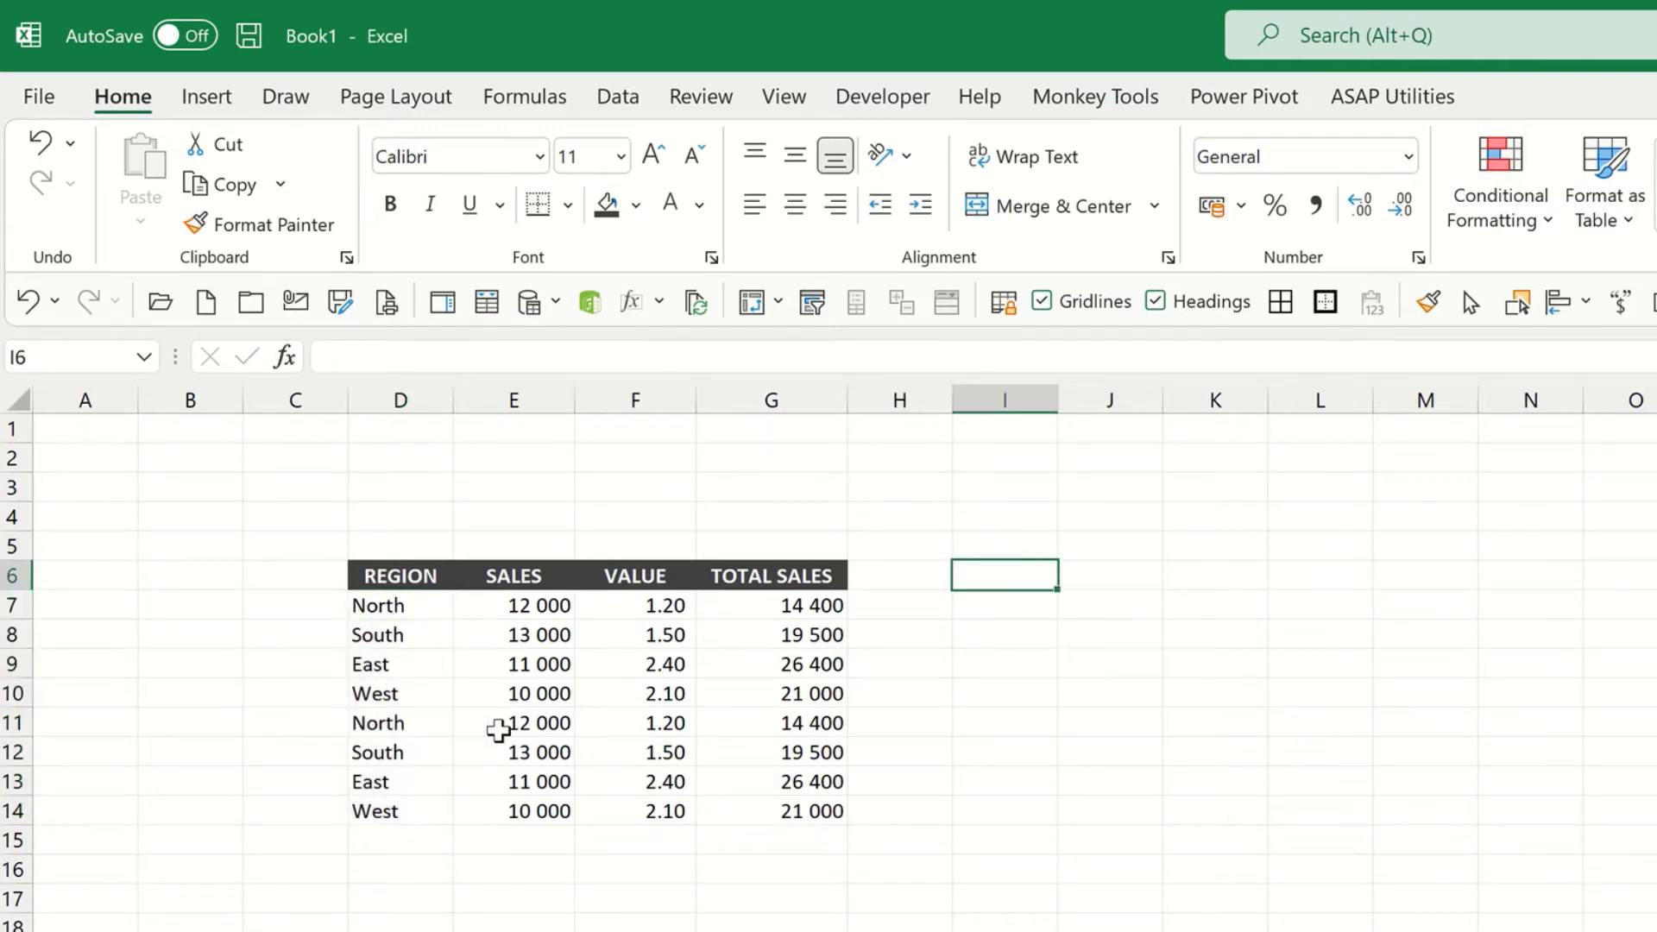
pyautogui.write('=uniqu')
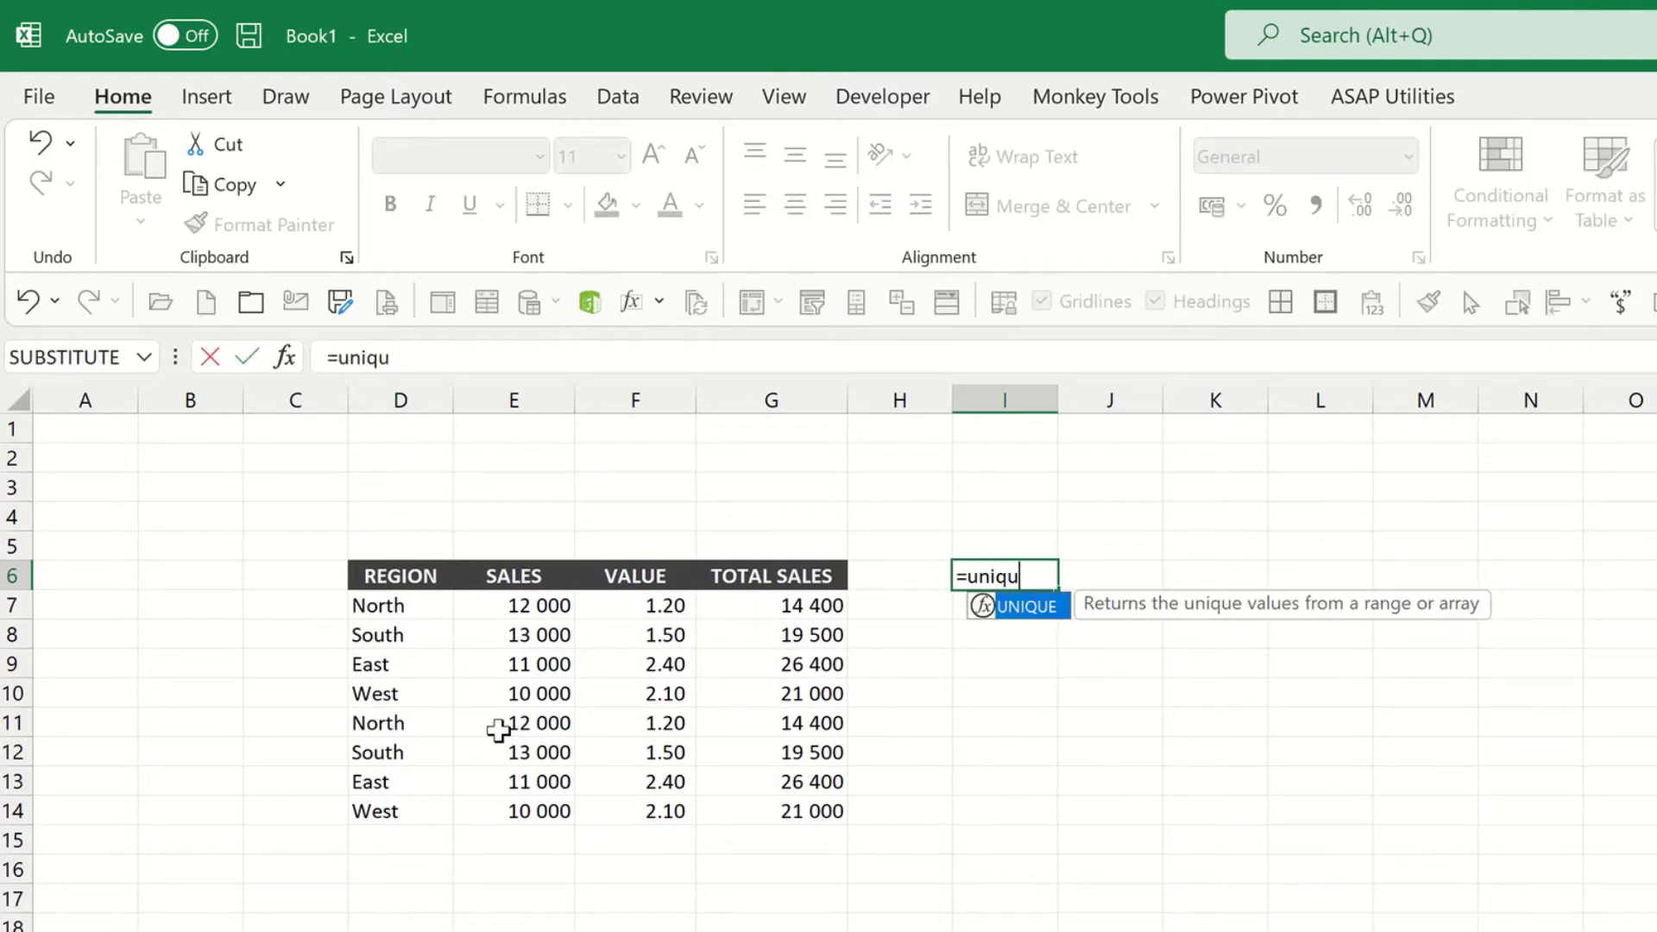
pyautogui.write('e(')
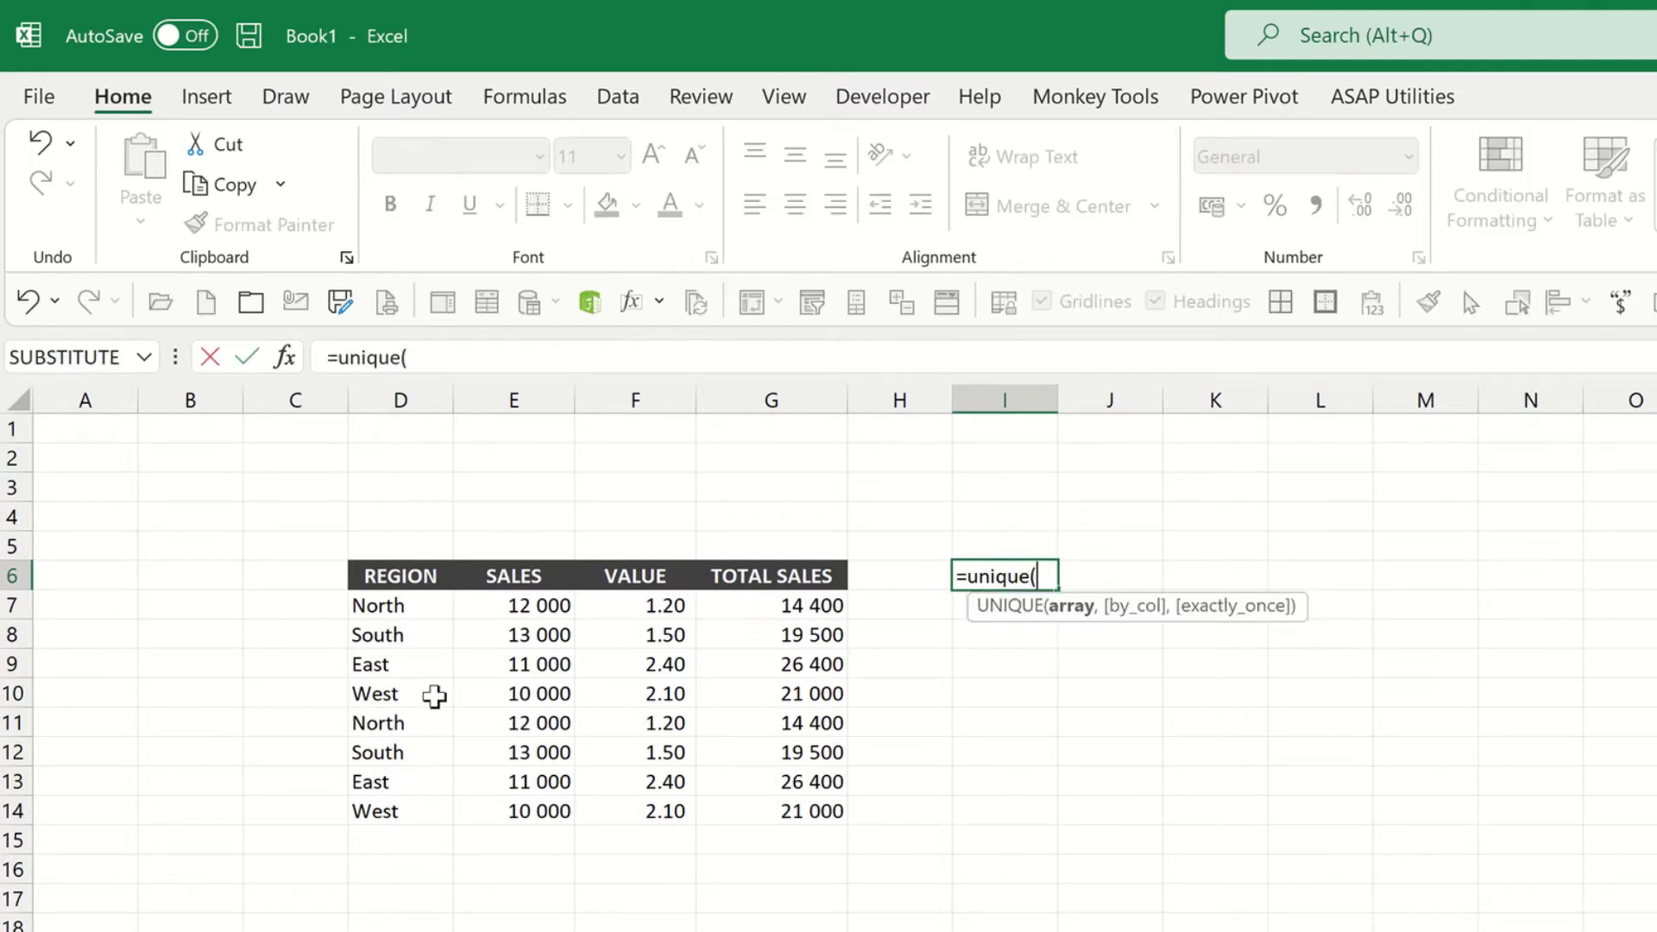
pyautogui.moveTo(399, 604); pyautogui.dragTo(397, 810)
pyautogui.write(')')
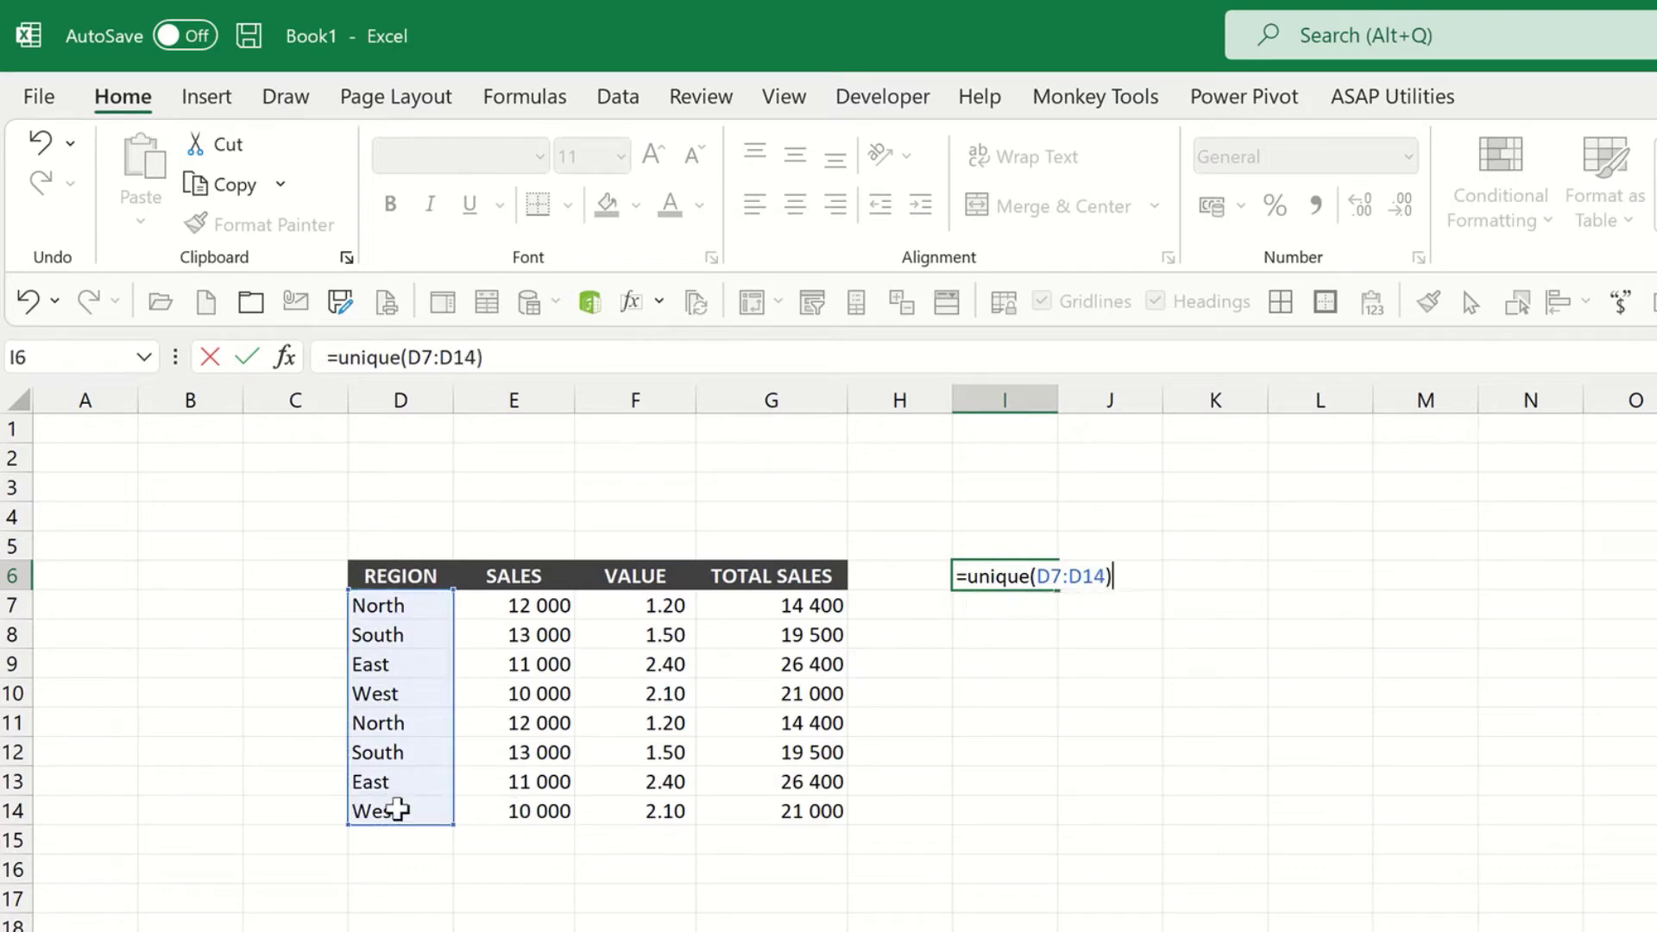
pyautogui.press('Return')
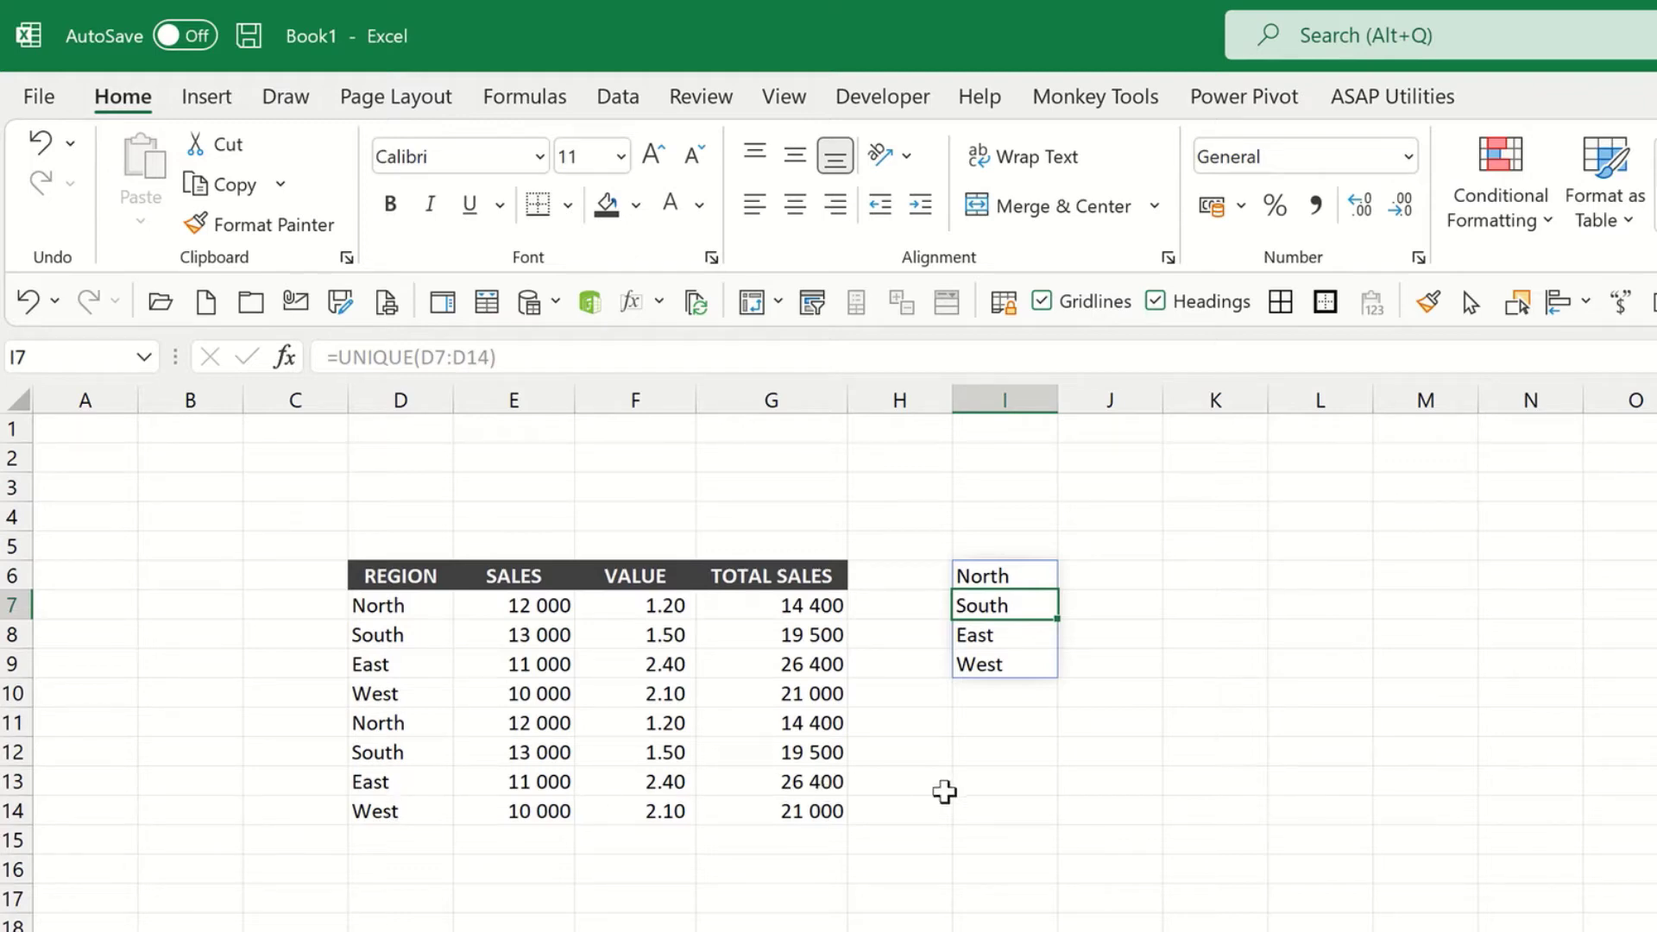
# Step: Enter a first name as text in I9, inside the UNIQUE formula's spill range, and check the range I6:I9
pyautogui.click(979, 666)
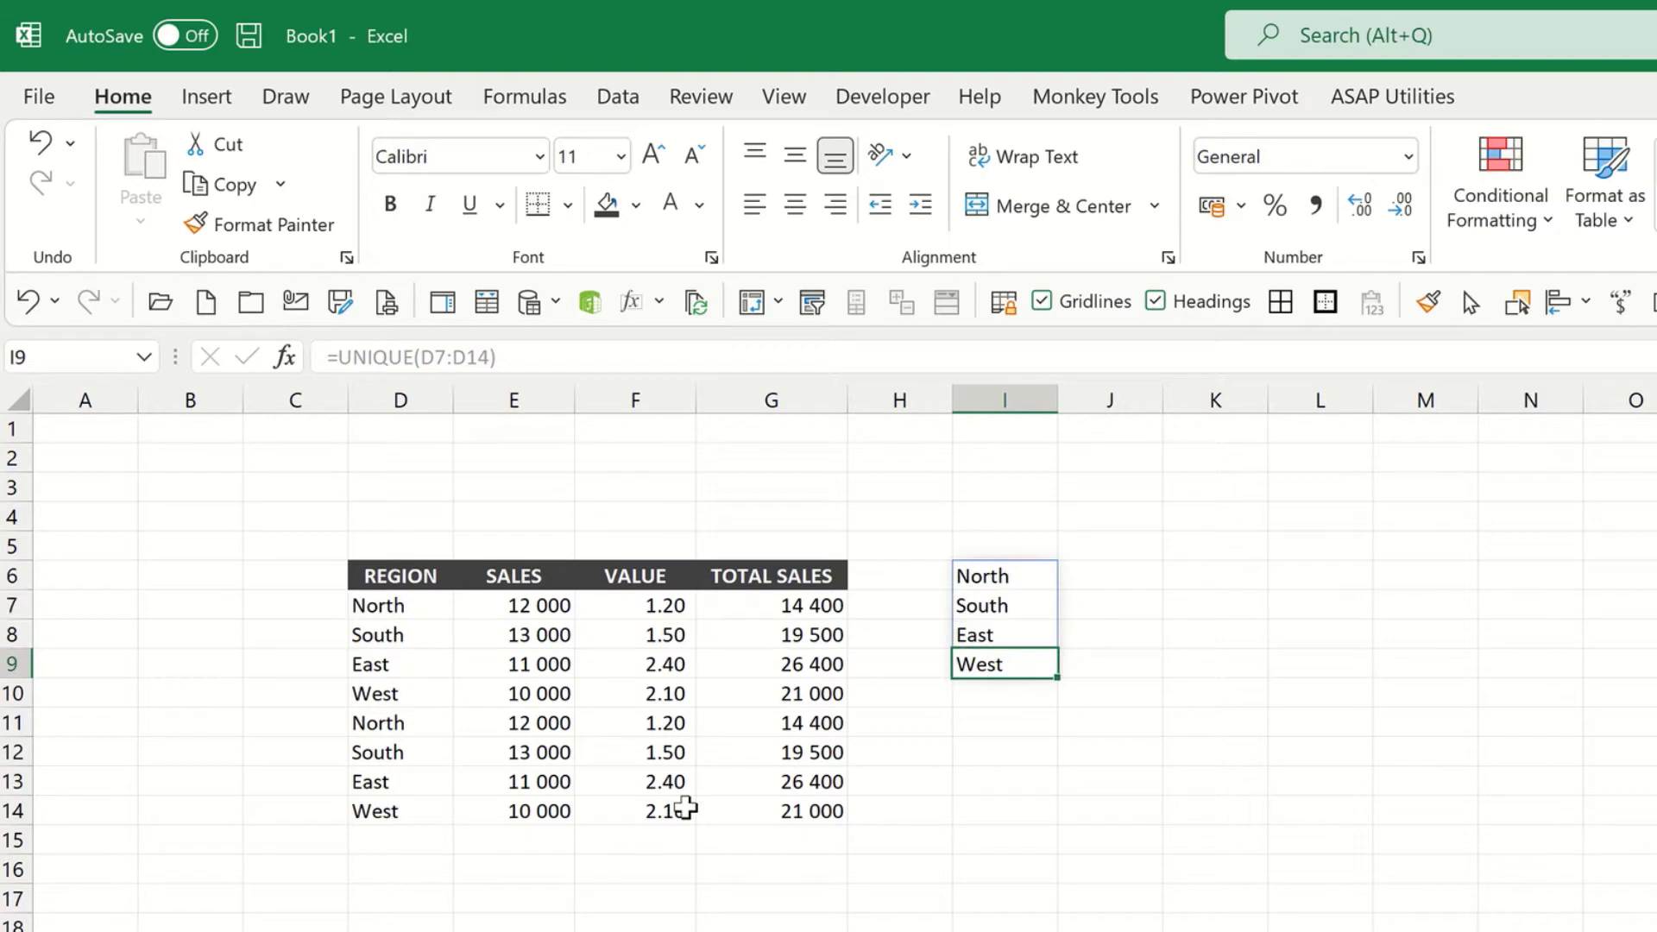
pyautogui.write('chris')
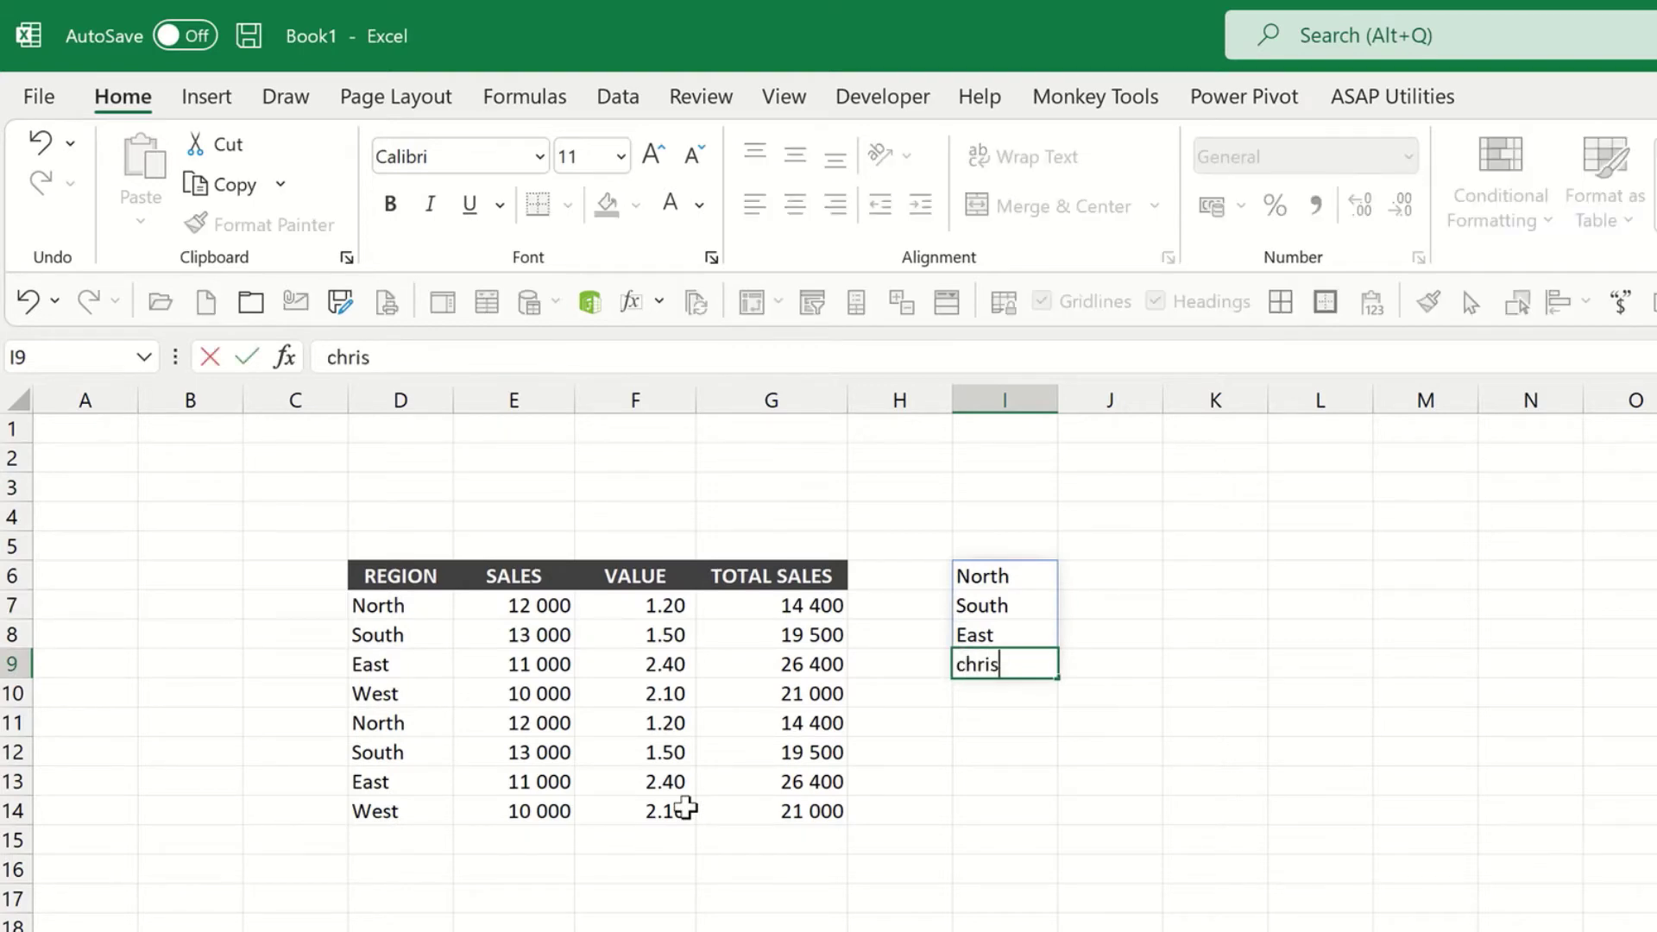
pyautogui.press('Return')
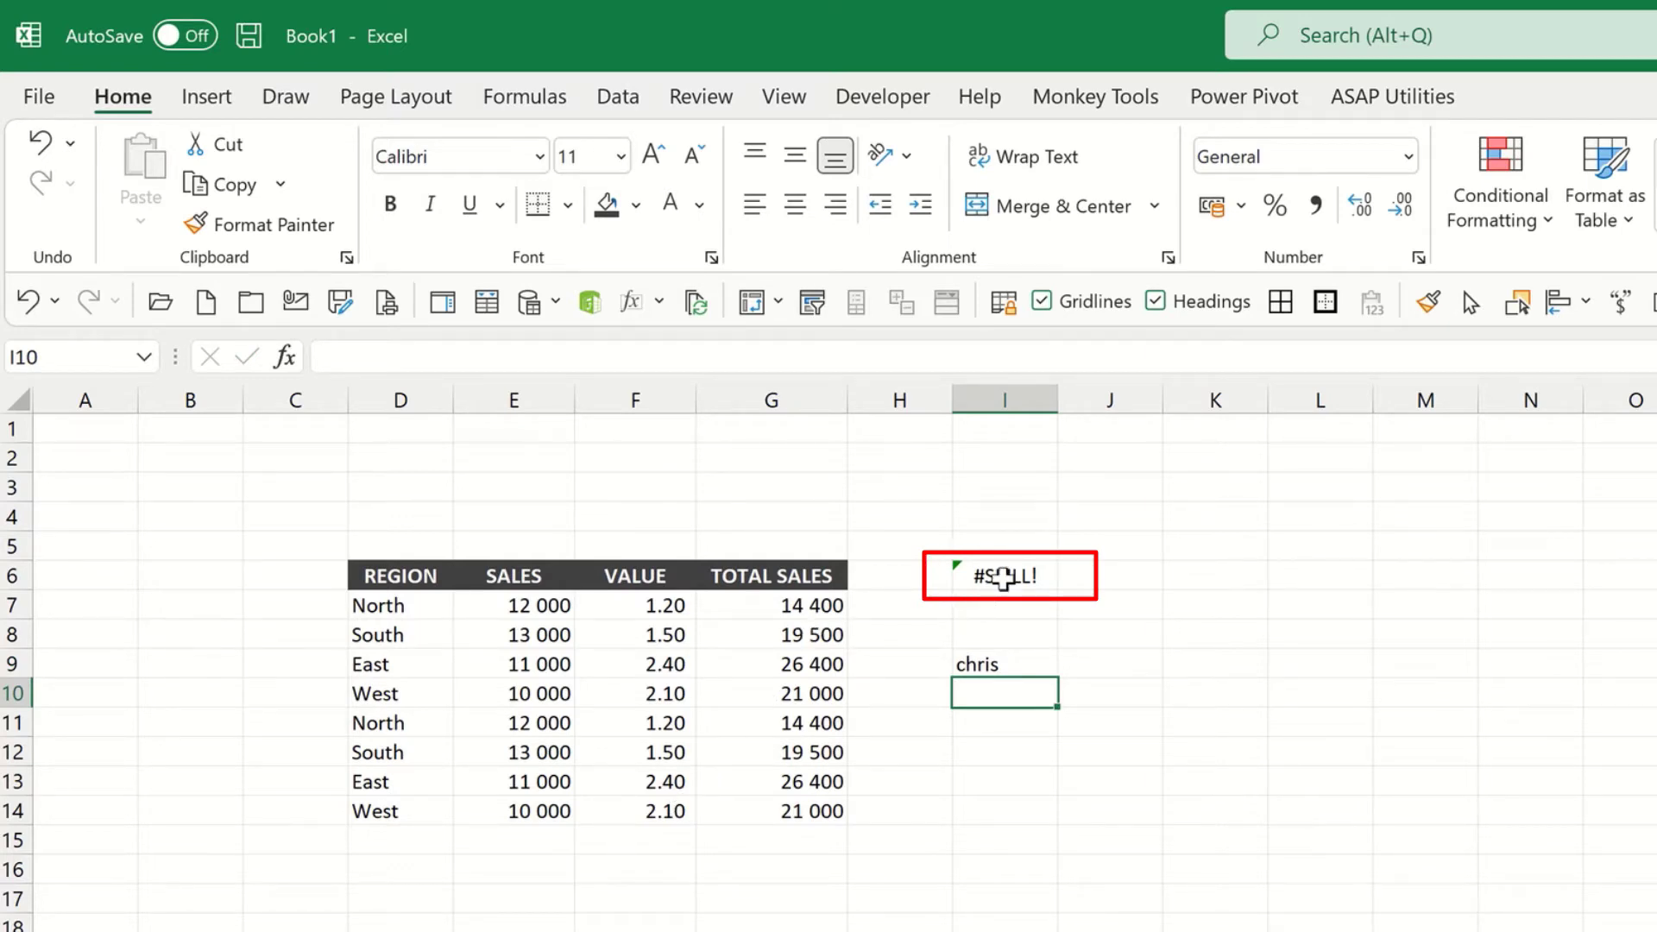
pyautogui.moveTo(1002, 578); pyautogui.dragTo(1003, 658)
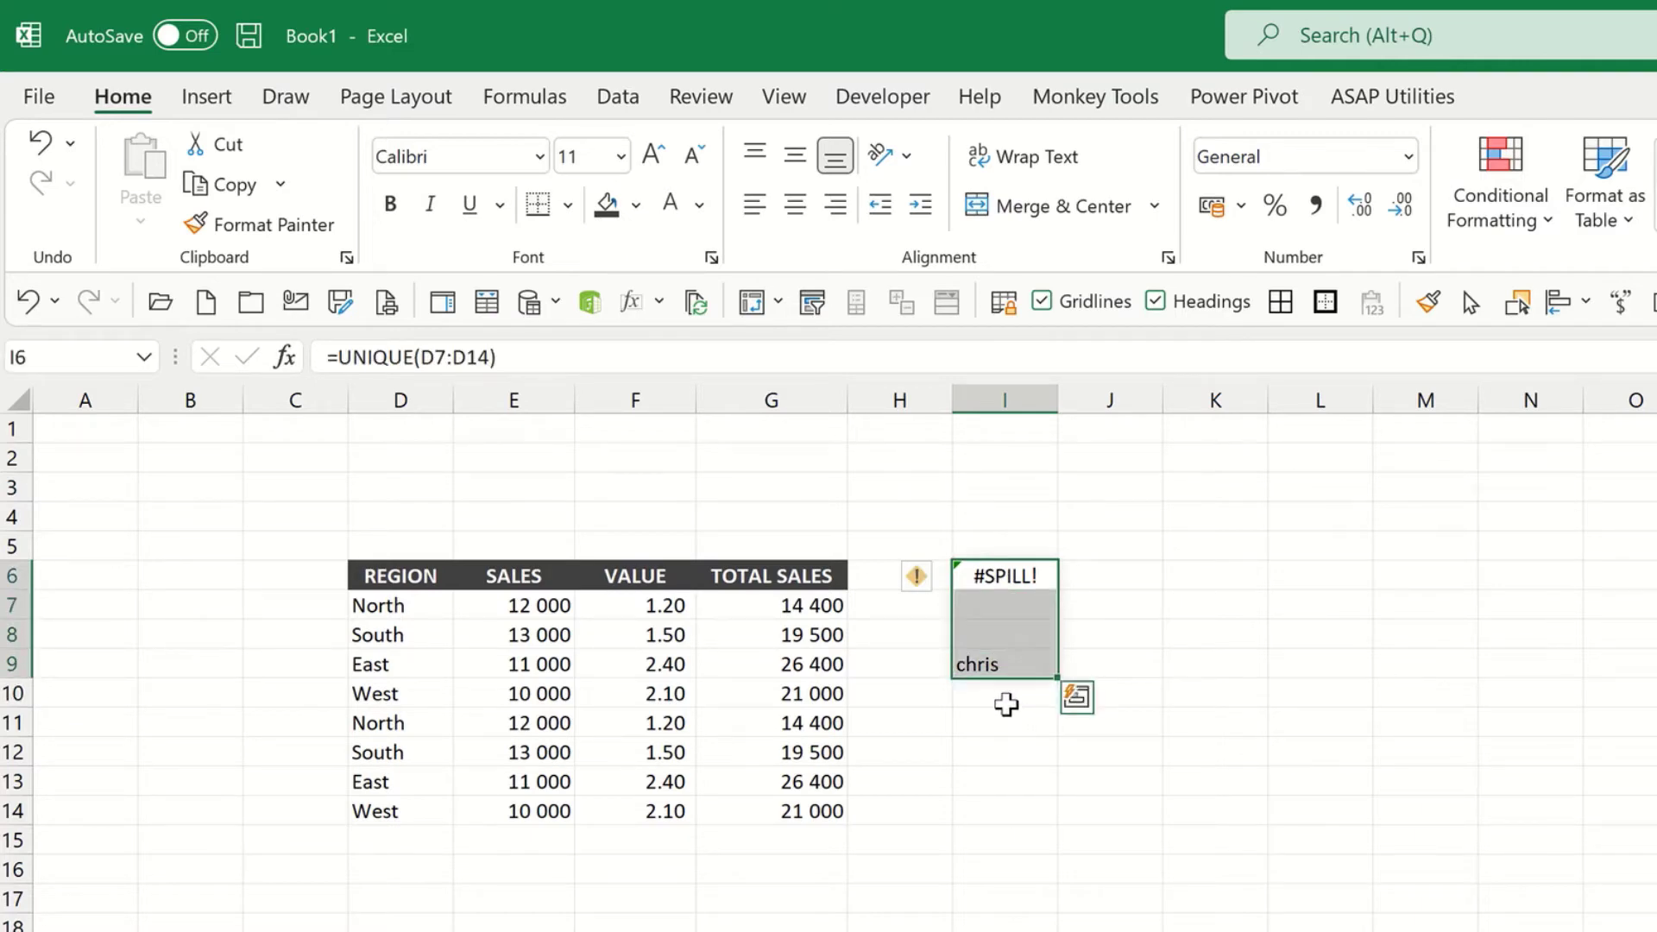
pyautogui.click(1006, 703)
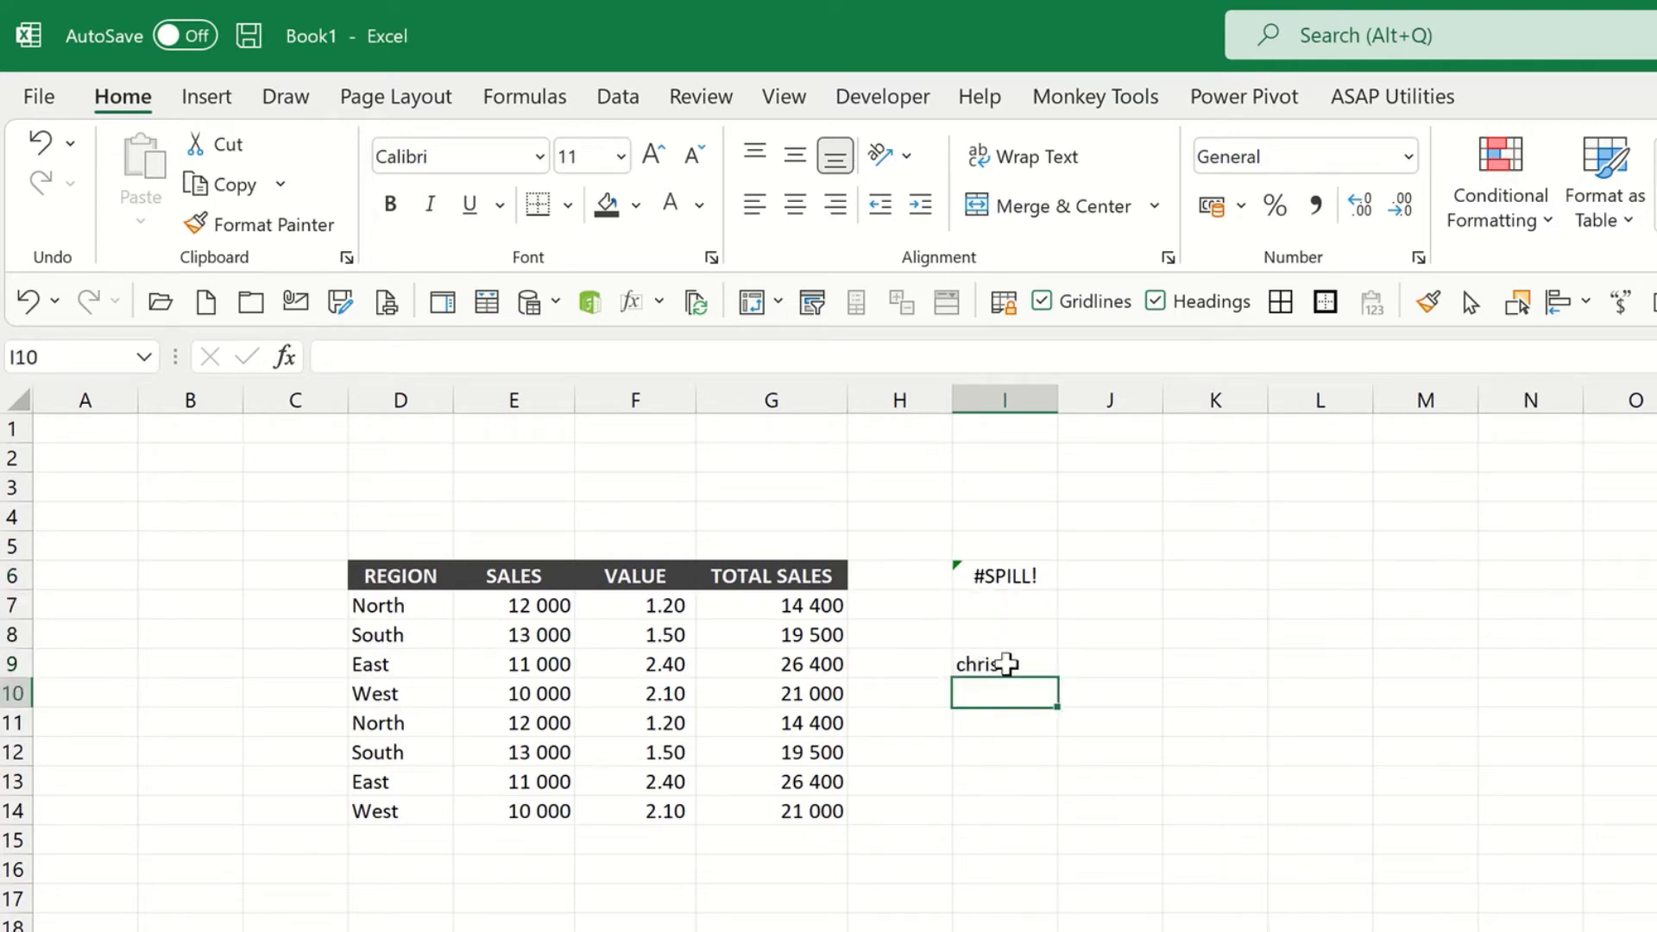
# Step: Delete the text in I9 that blocks the UNIQUE formula's spill range
pyautogui.click(1007, 663)
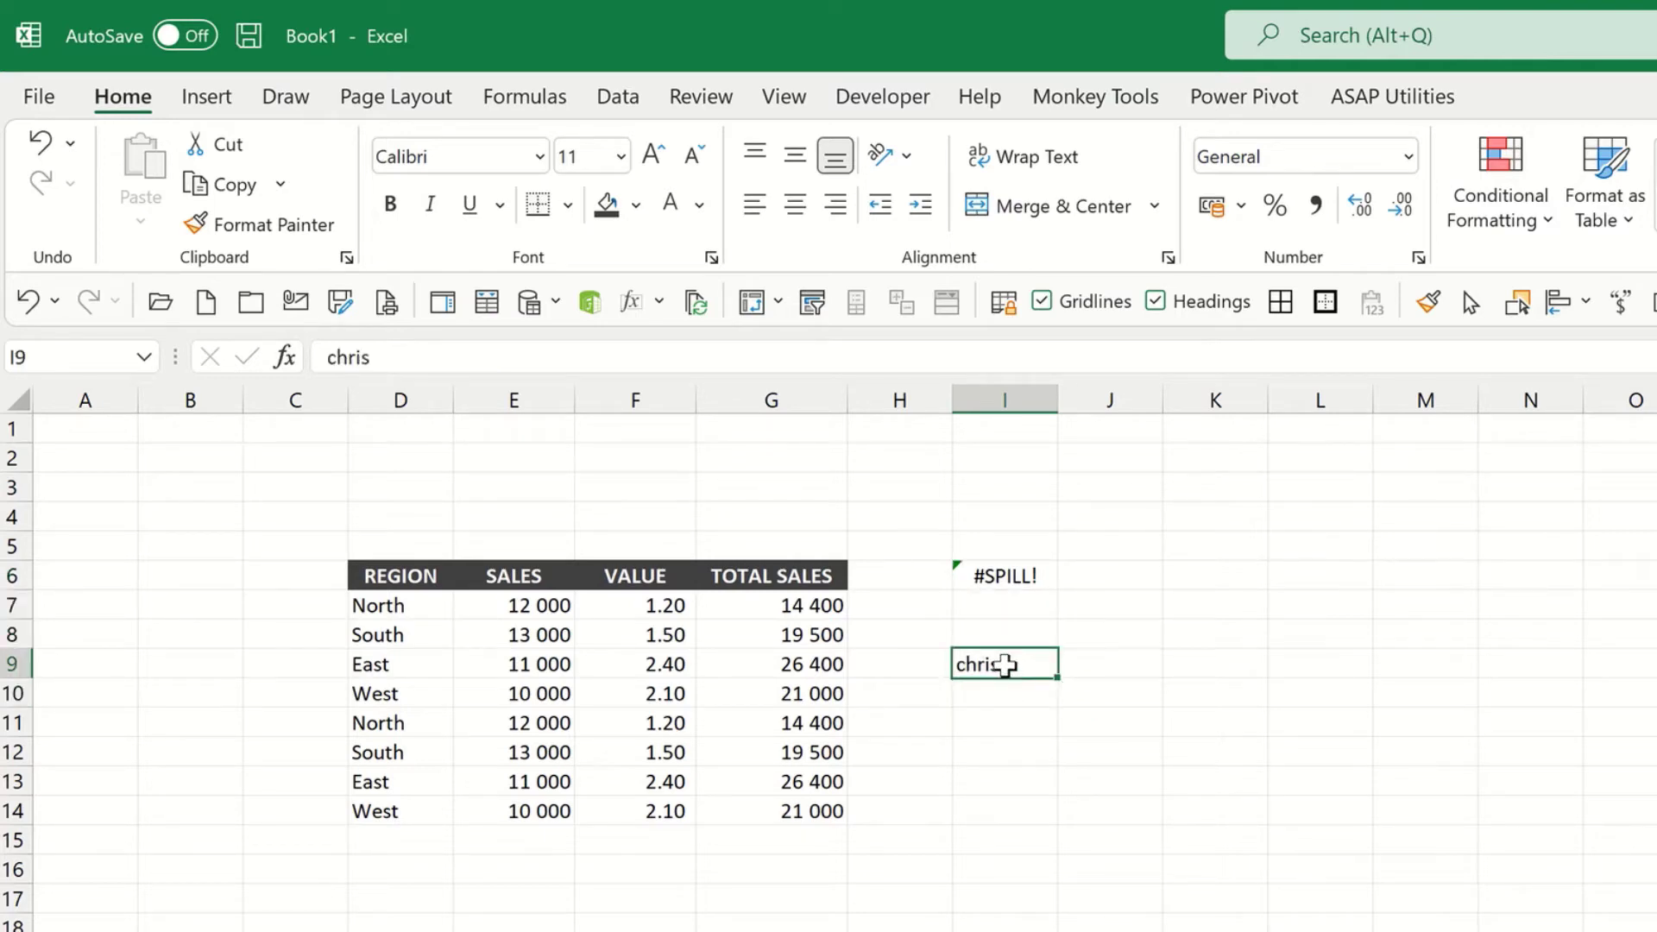
pyautogui.press('Delete')
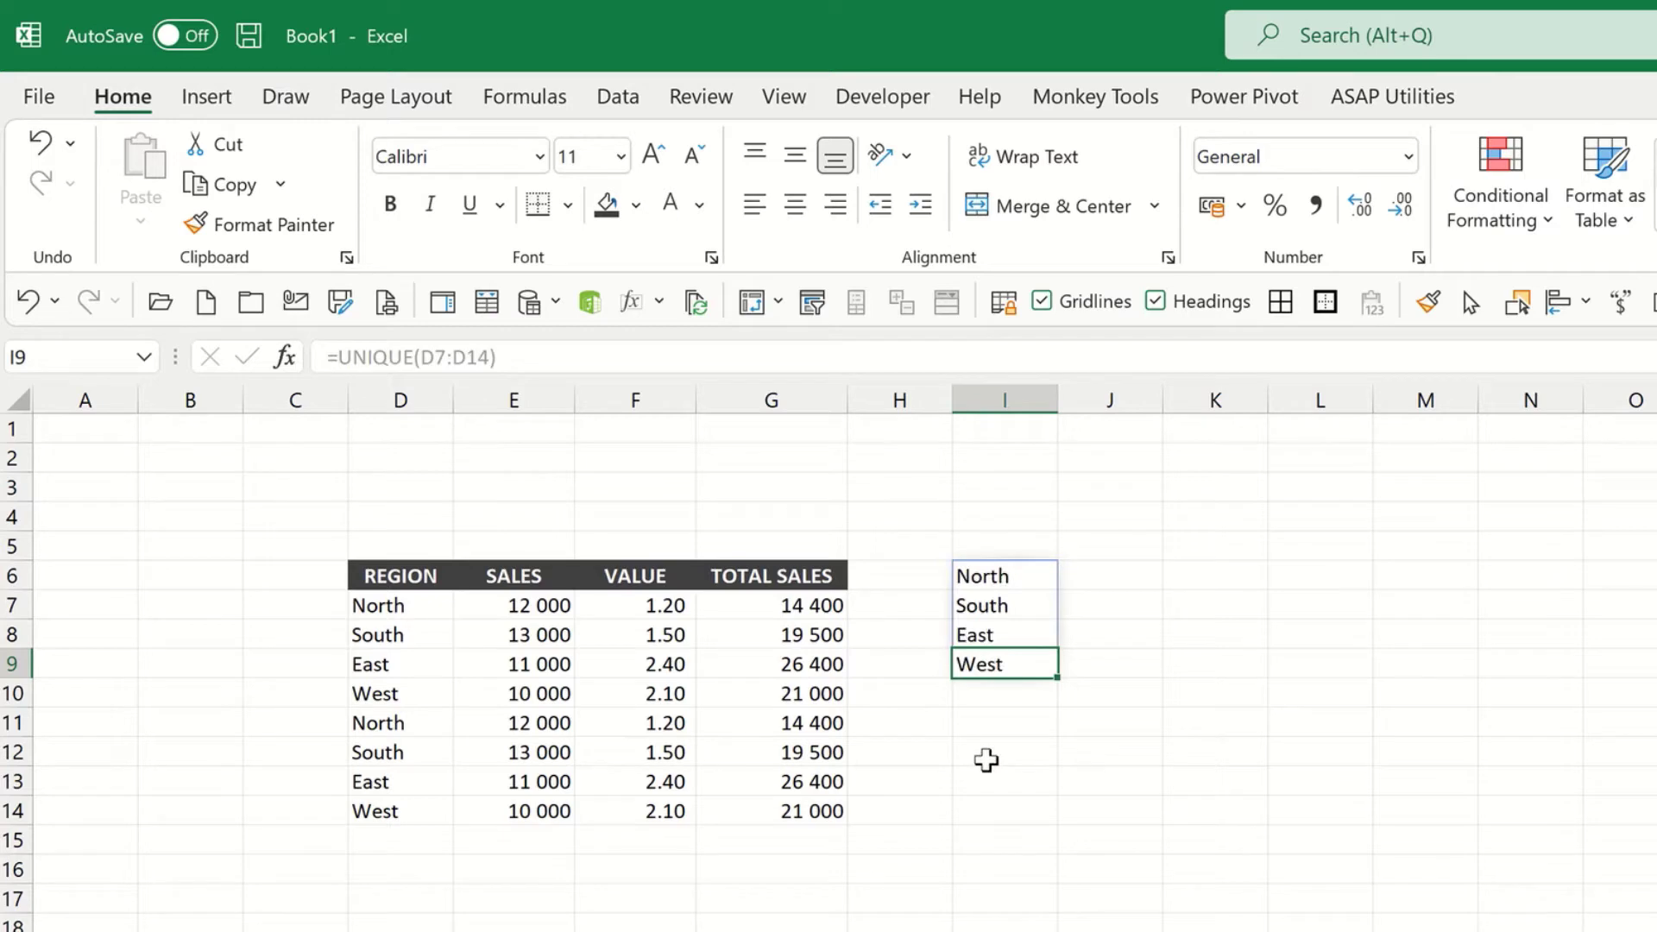
pyautogui.click(986, 759)
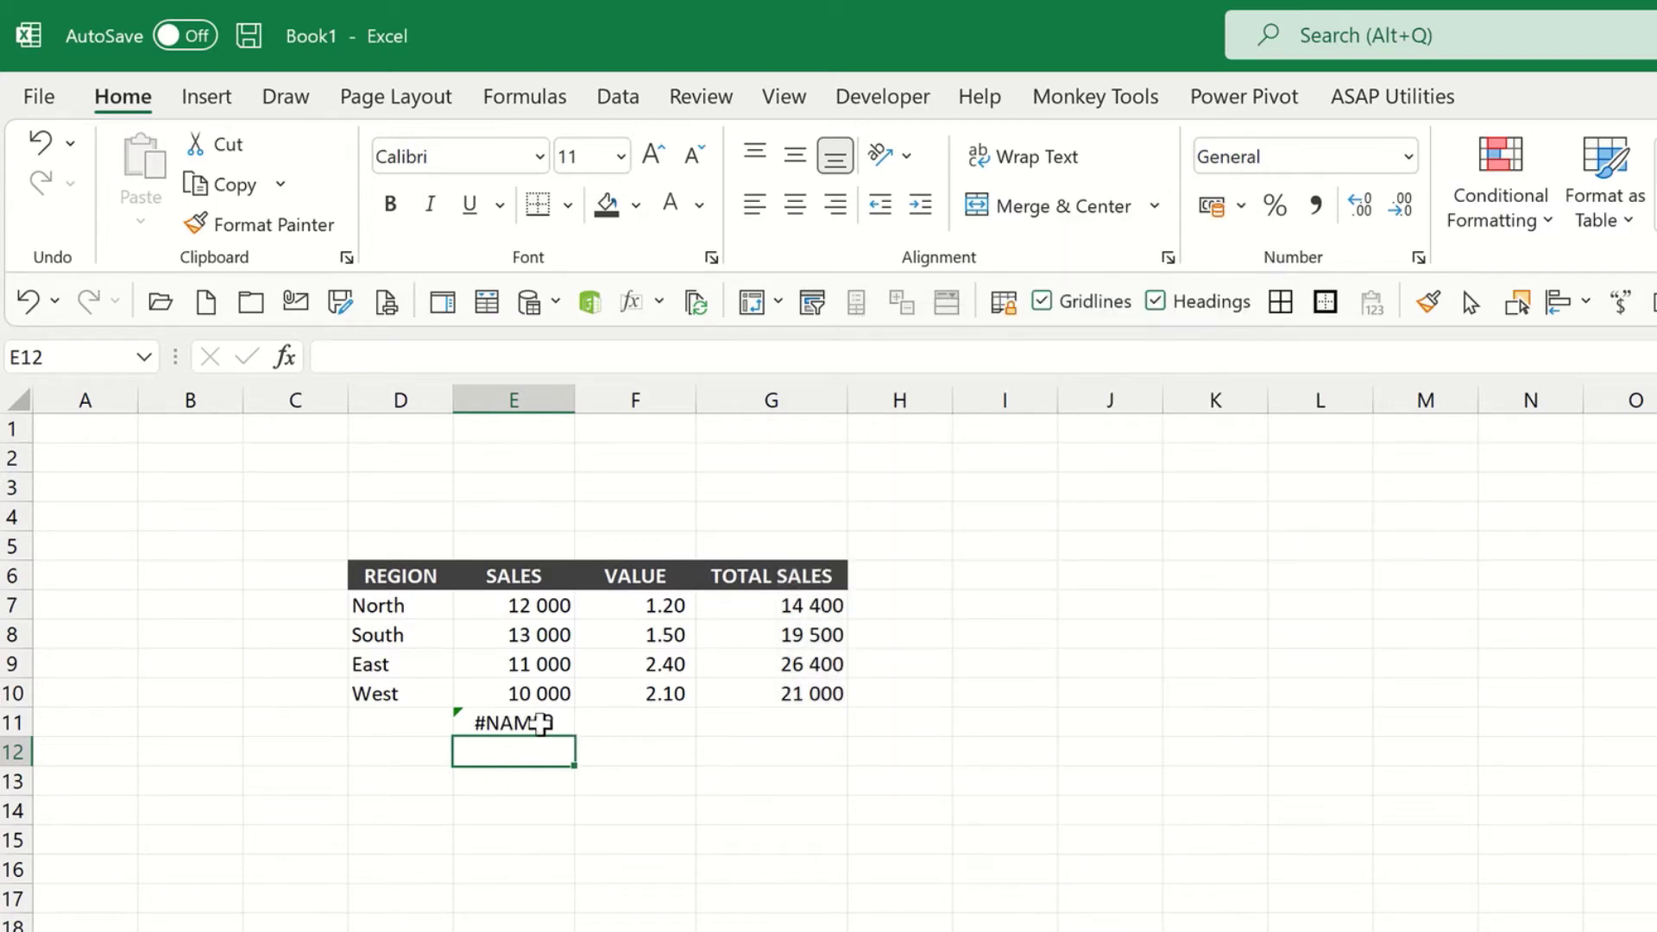
# Step: Inspect the total formula in E11 and replace its function name add with sum, keeping the range E7:E10
pyautogui.click(540, 723)
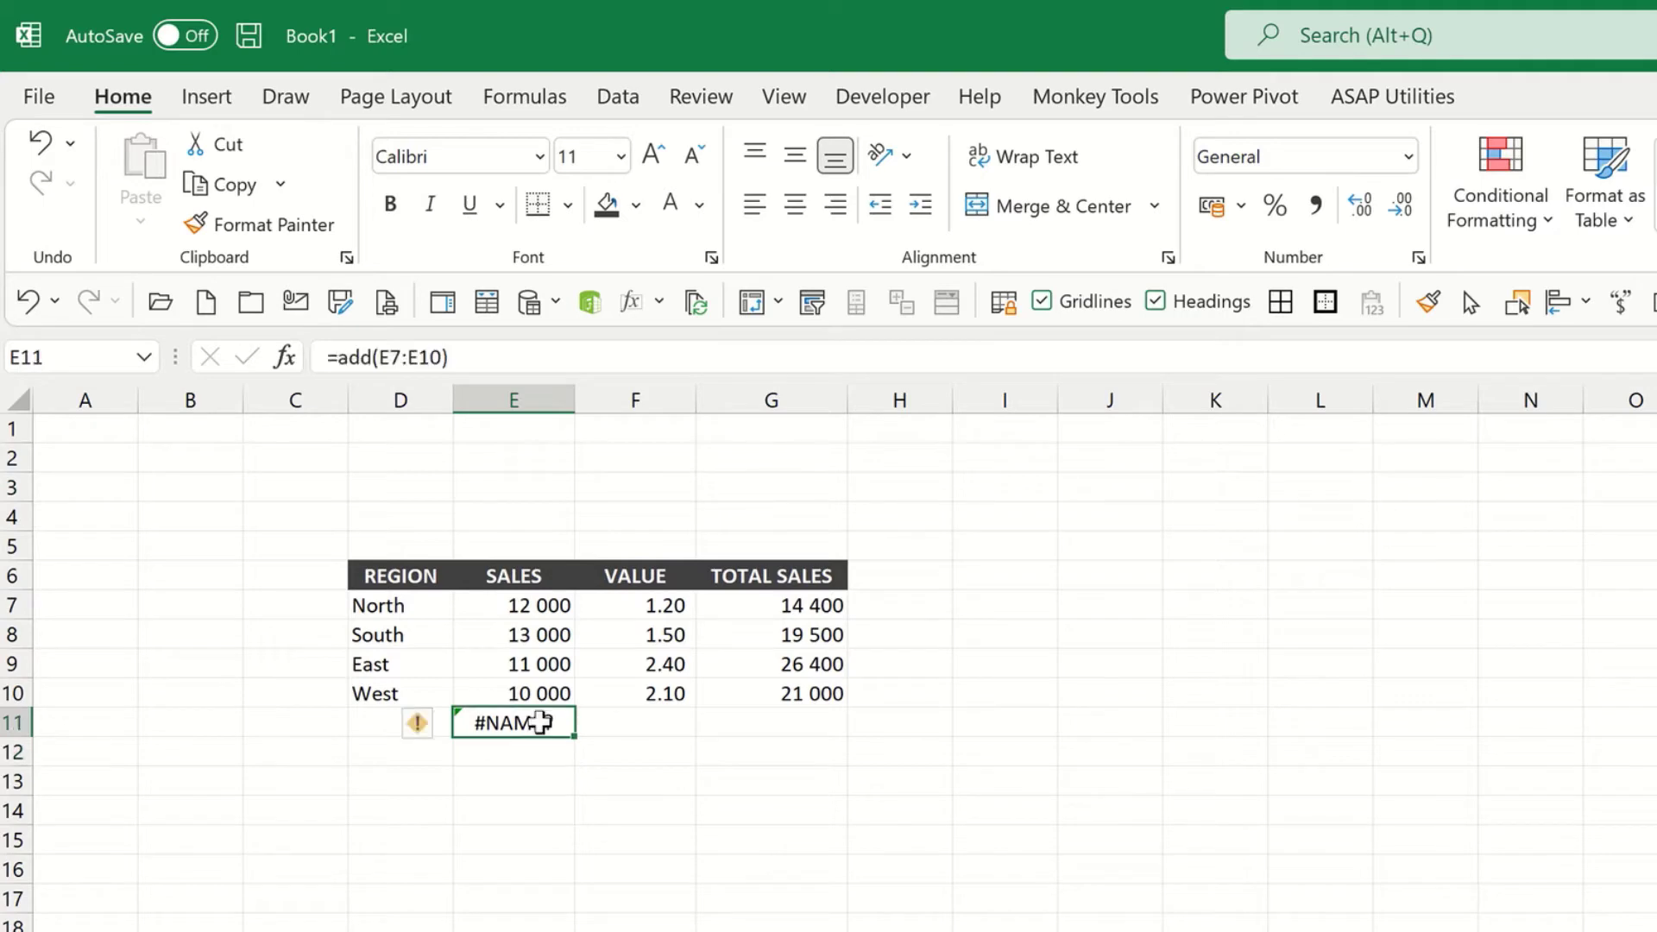
pyautogui.doubleClick(540, 723)
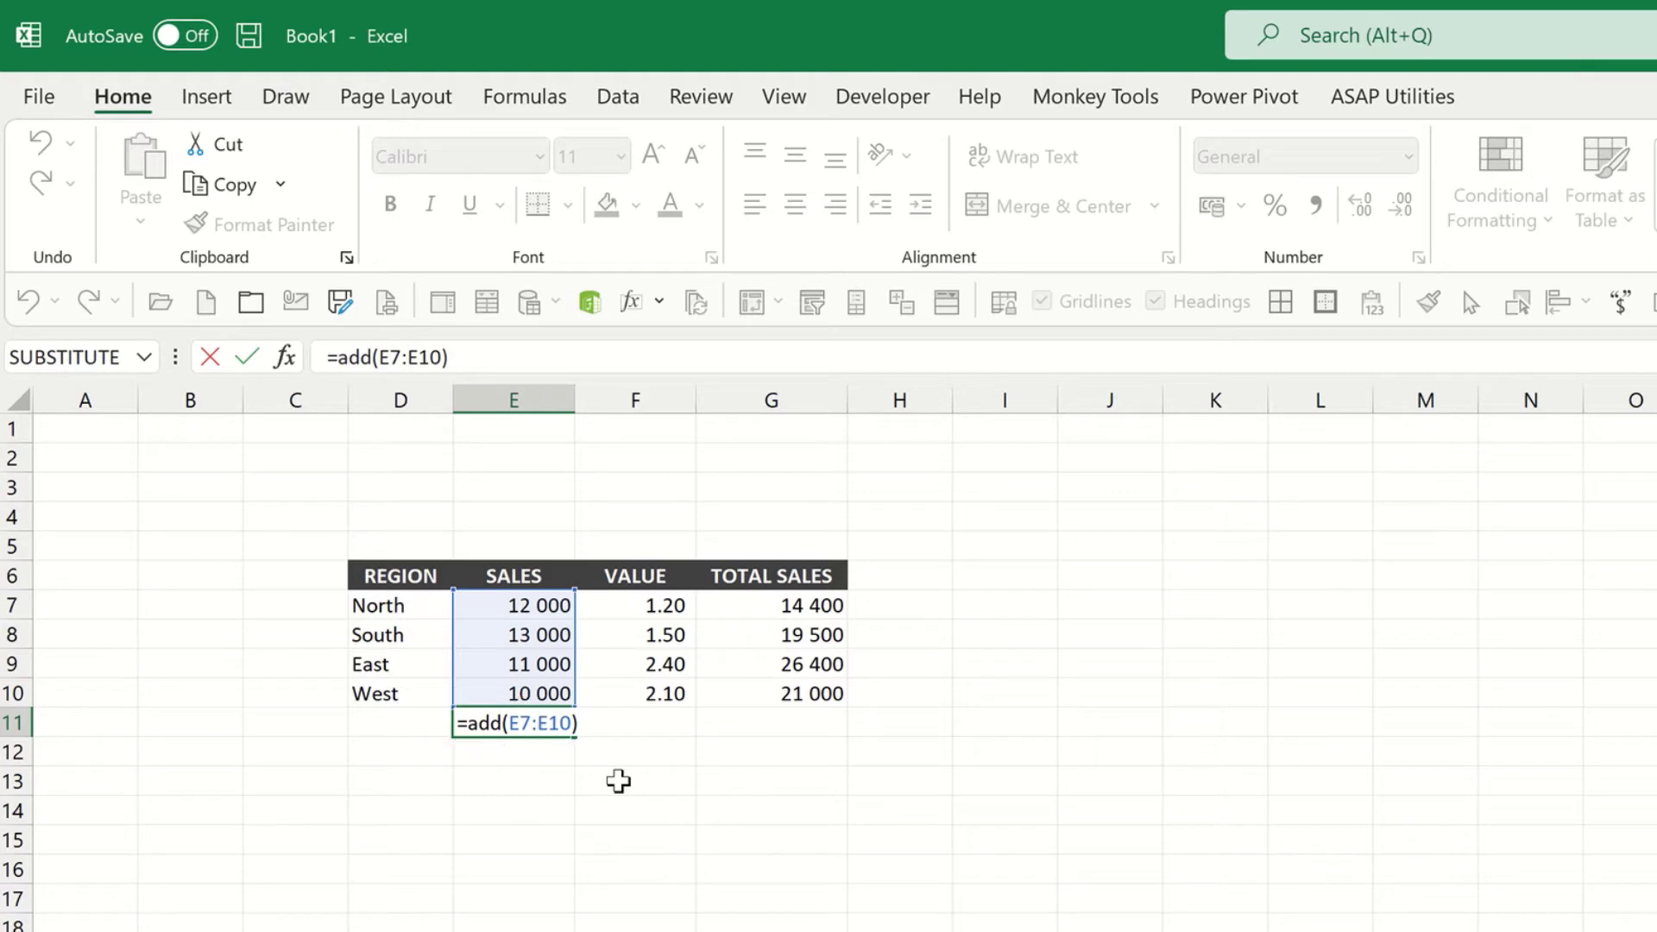
pyautogui.hotkey('ctrl', 'Return')
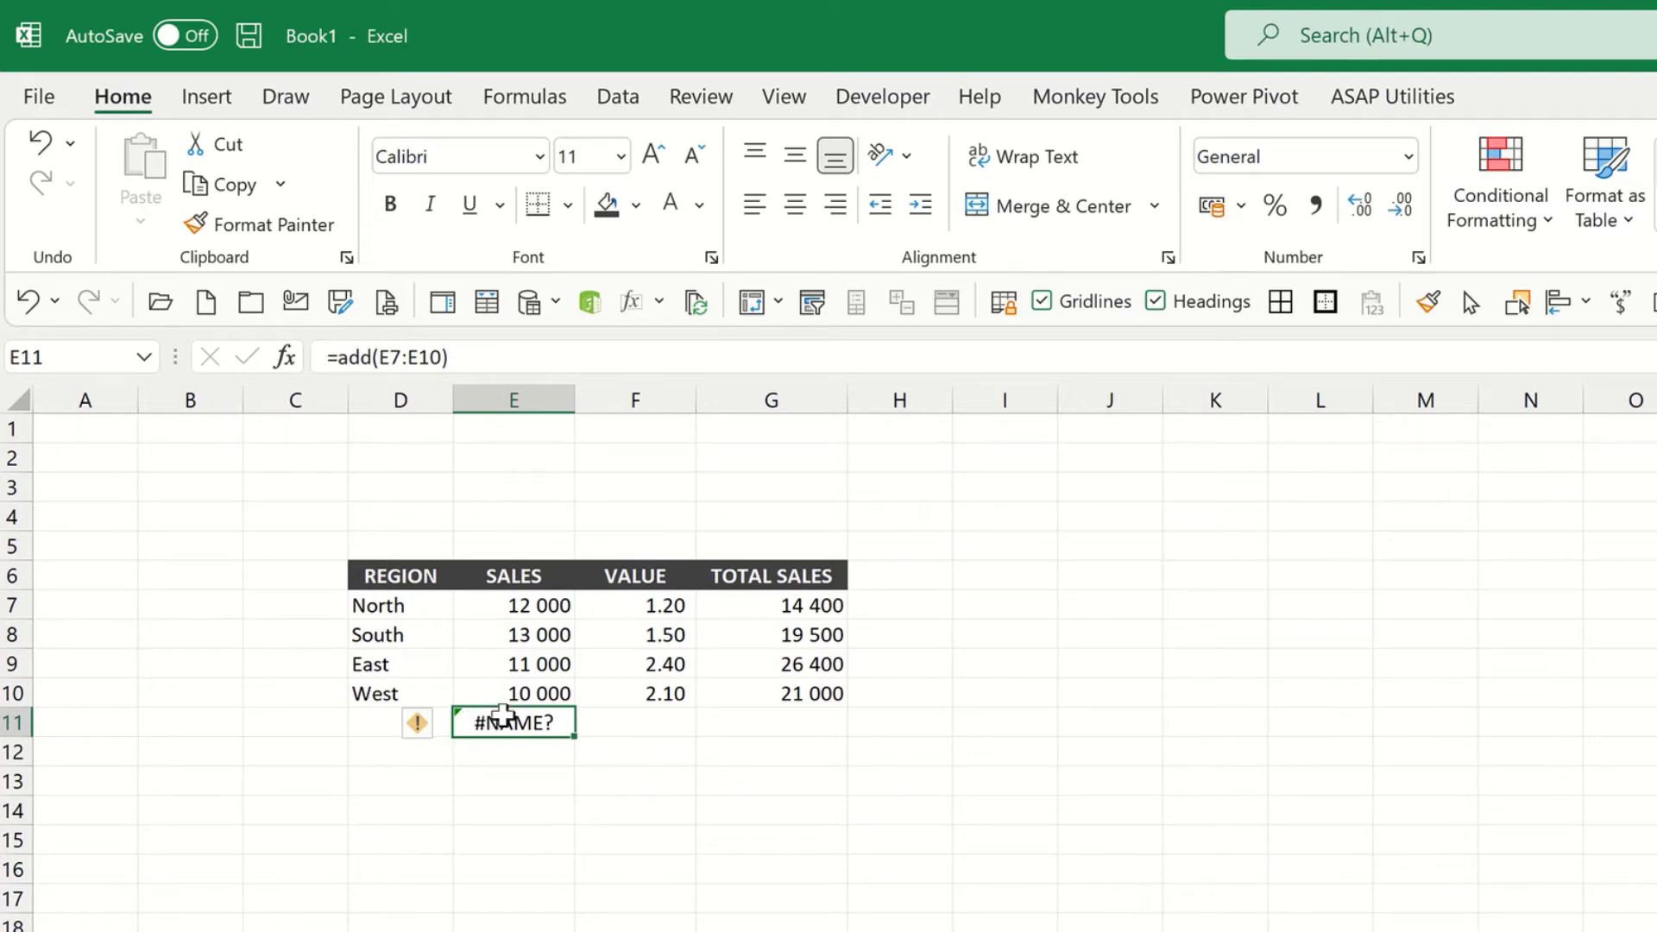
pyautogui.doubleClick(504, 718)
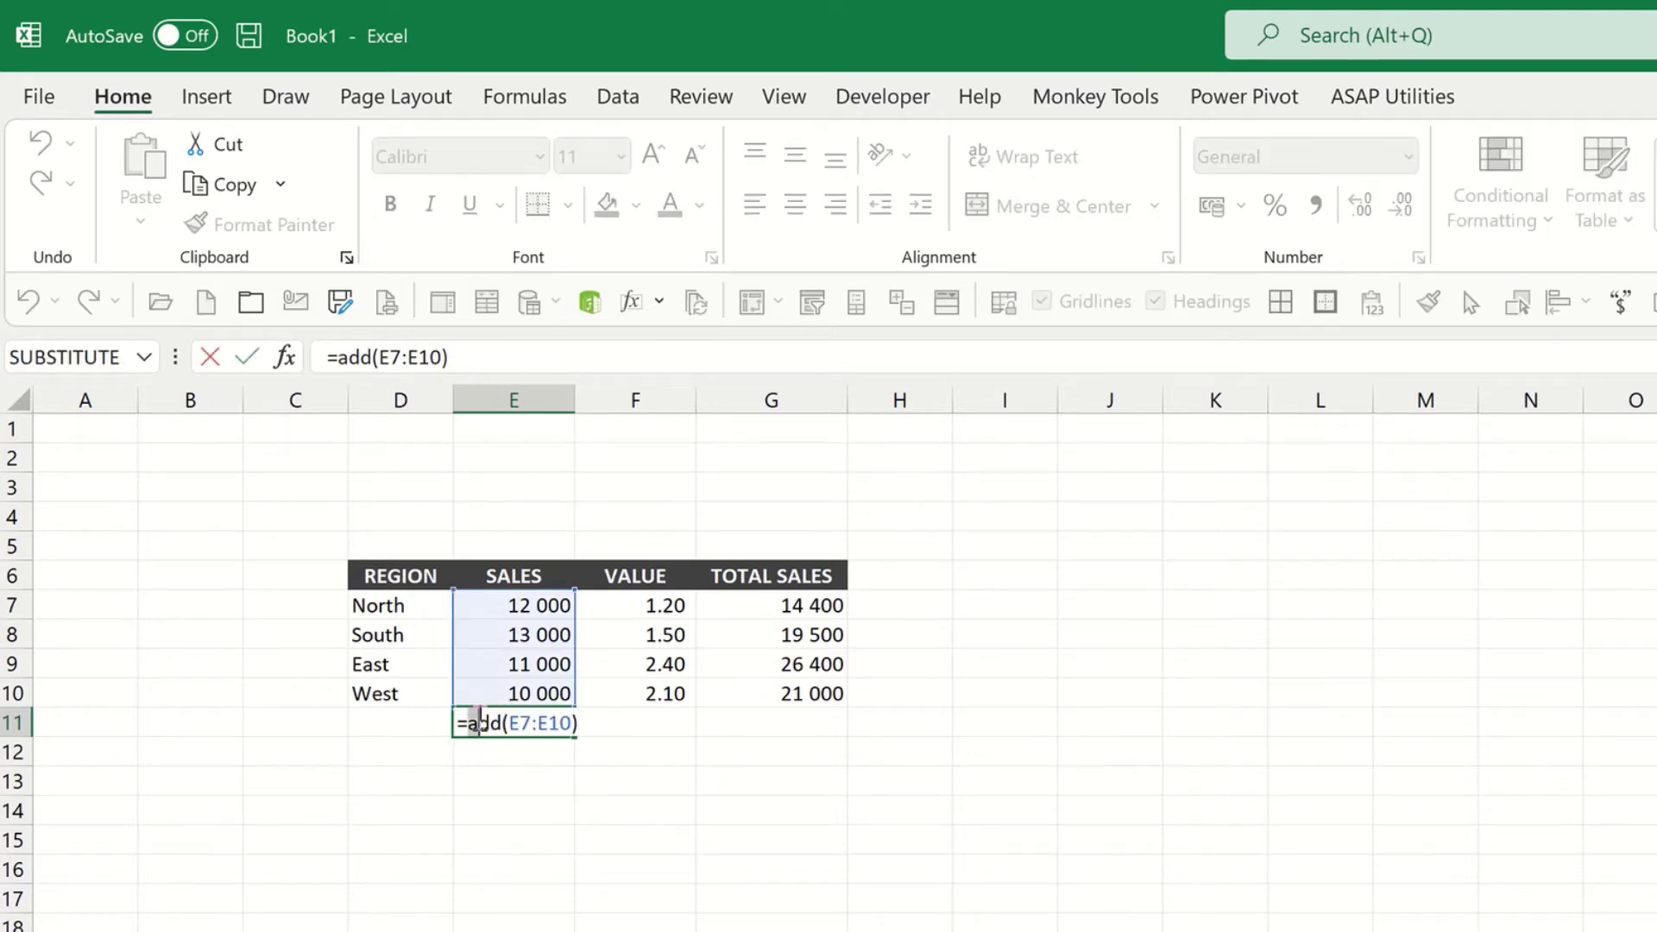
pyautogui.moveTo(467, 720); pyautogui.dragTo(502, 722)
pyautogui.write('sum')
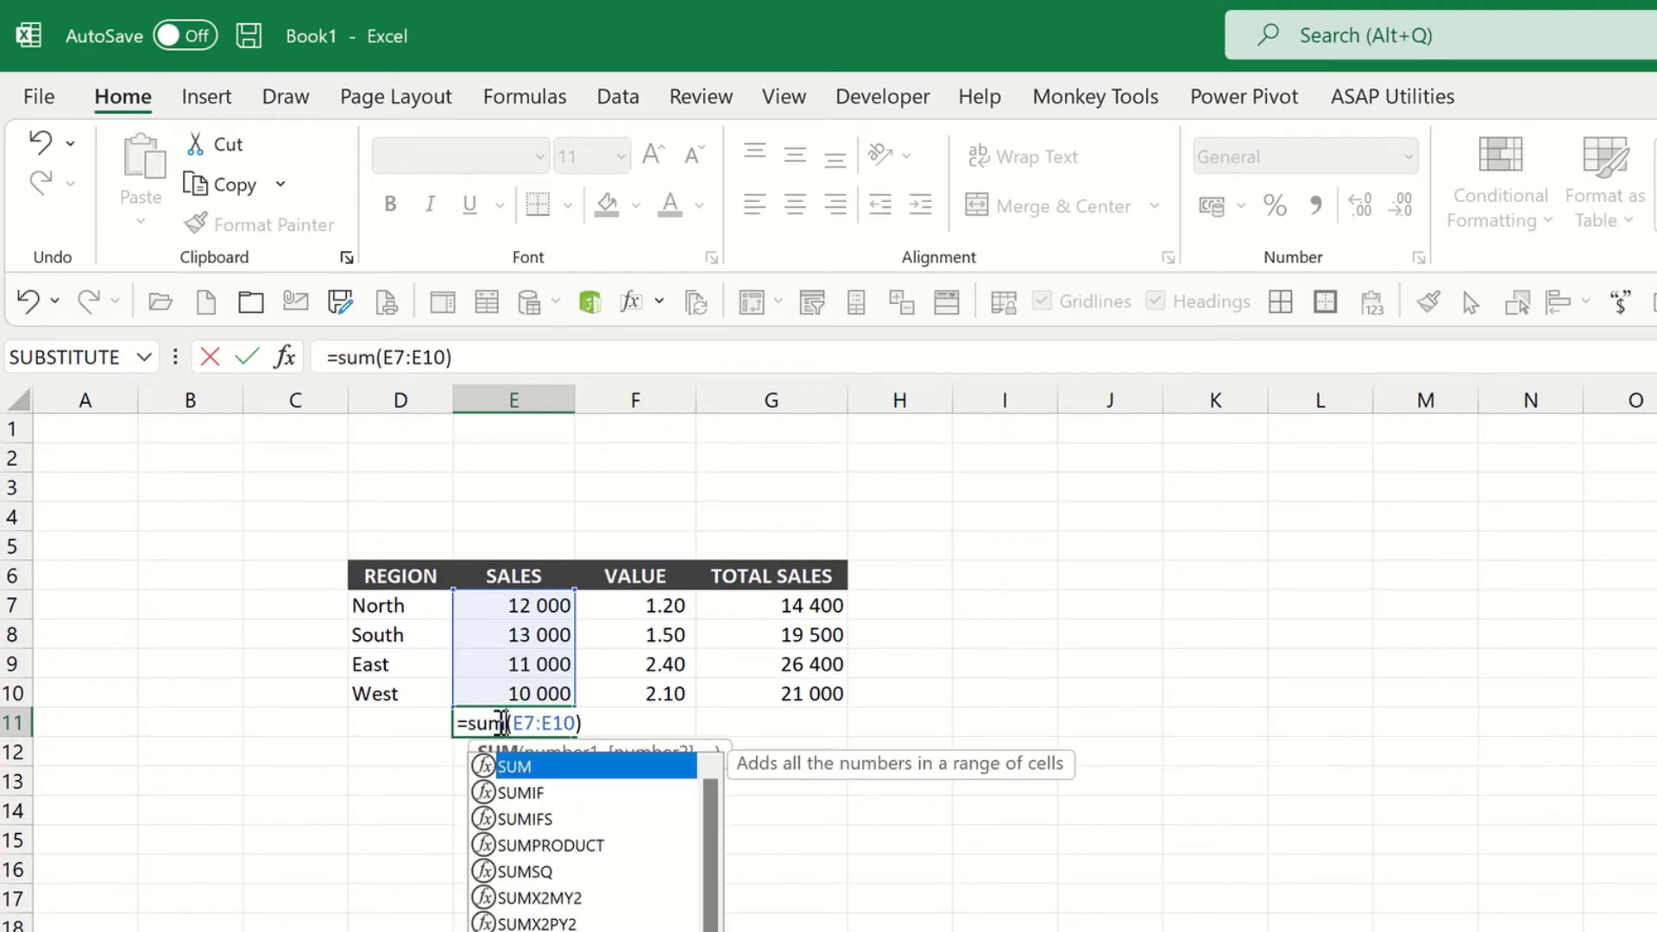
pyautogui.press('Return')
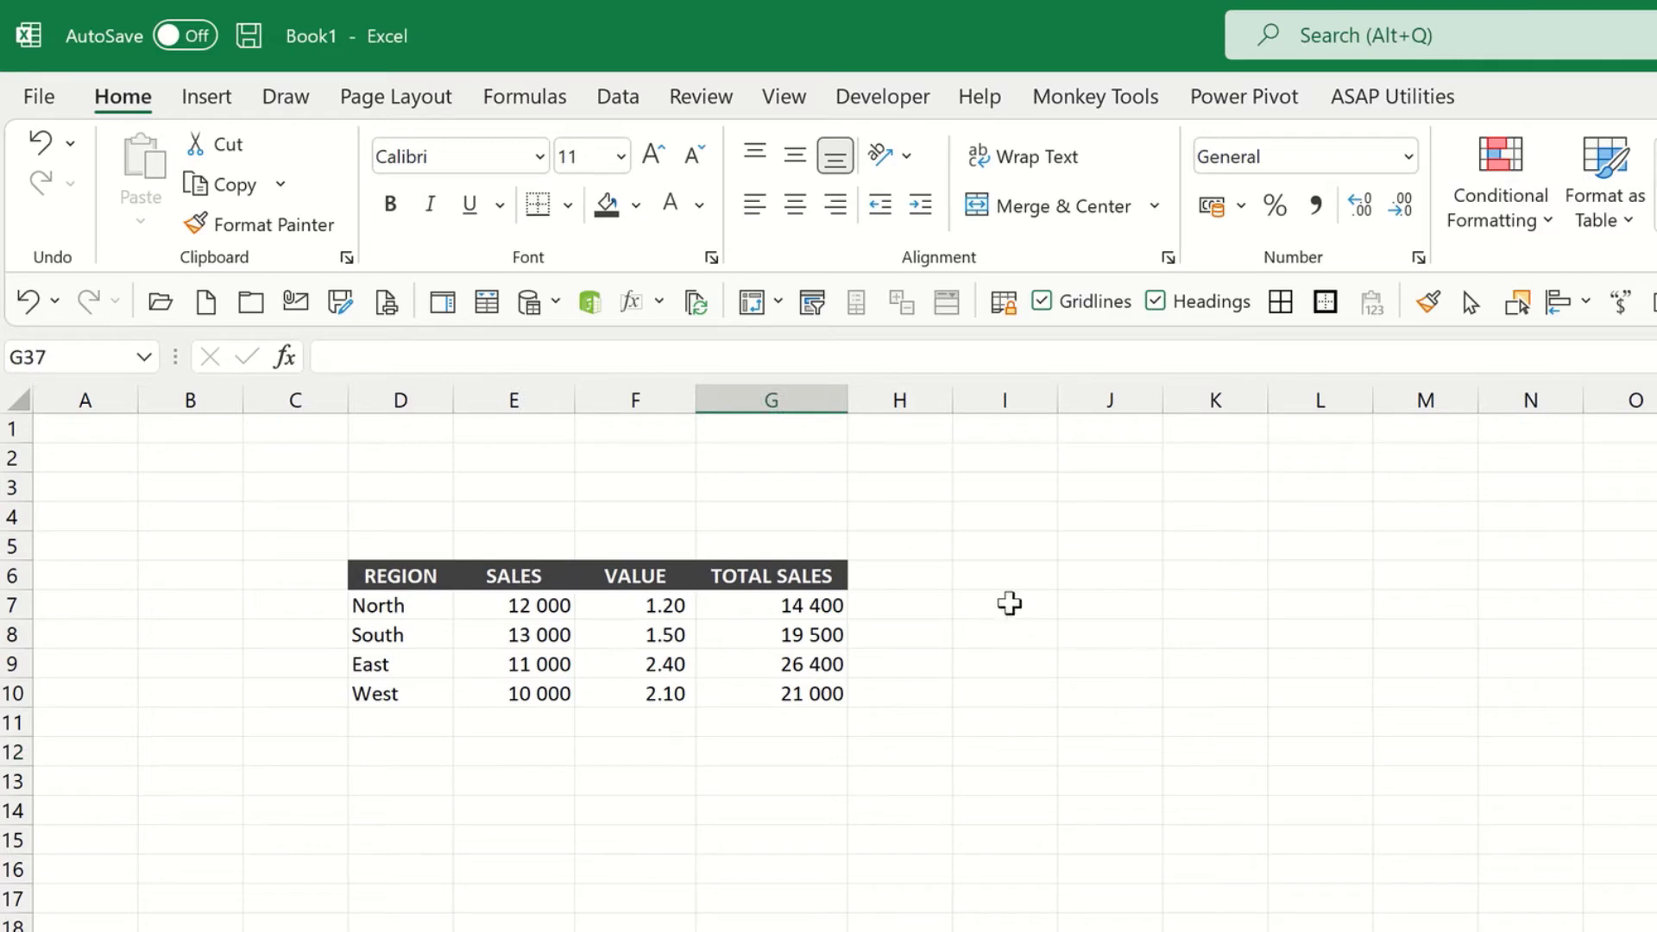
# Step: Delete the VALUE column that the TOTAL SALES formula in G7 refers to, and examine the formula in F7
pyautogui.click(994, 581)
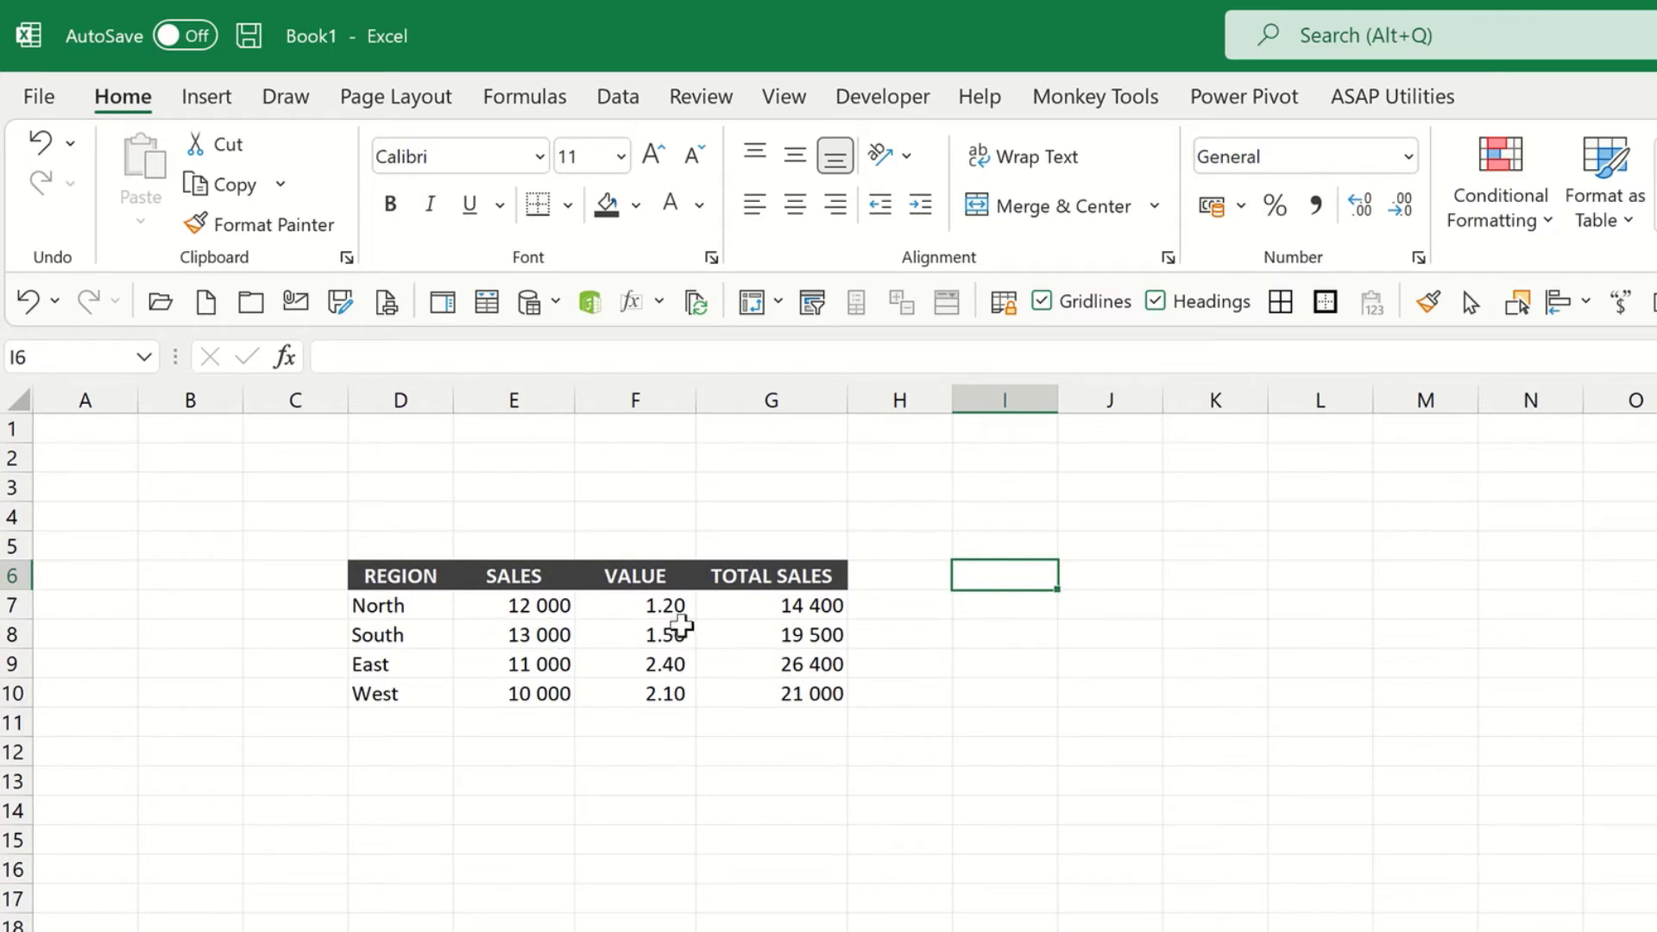
pyautogui.click(752, 610)
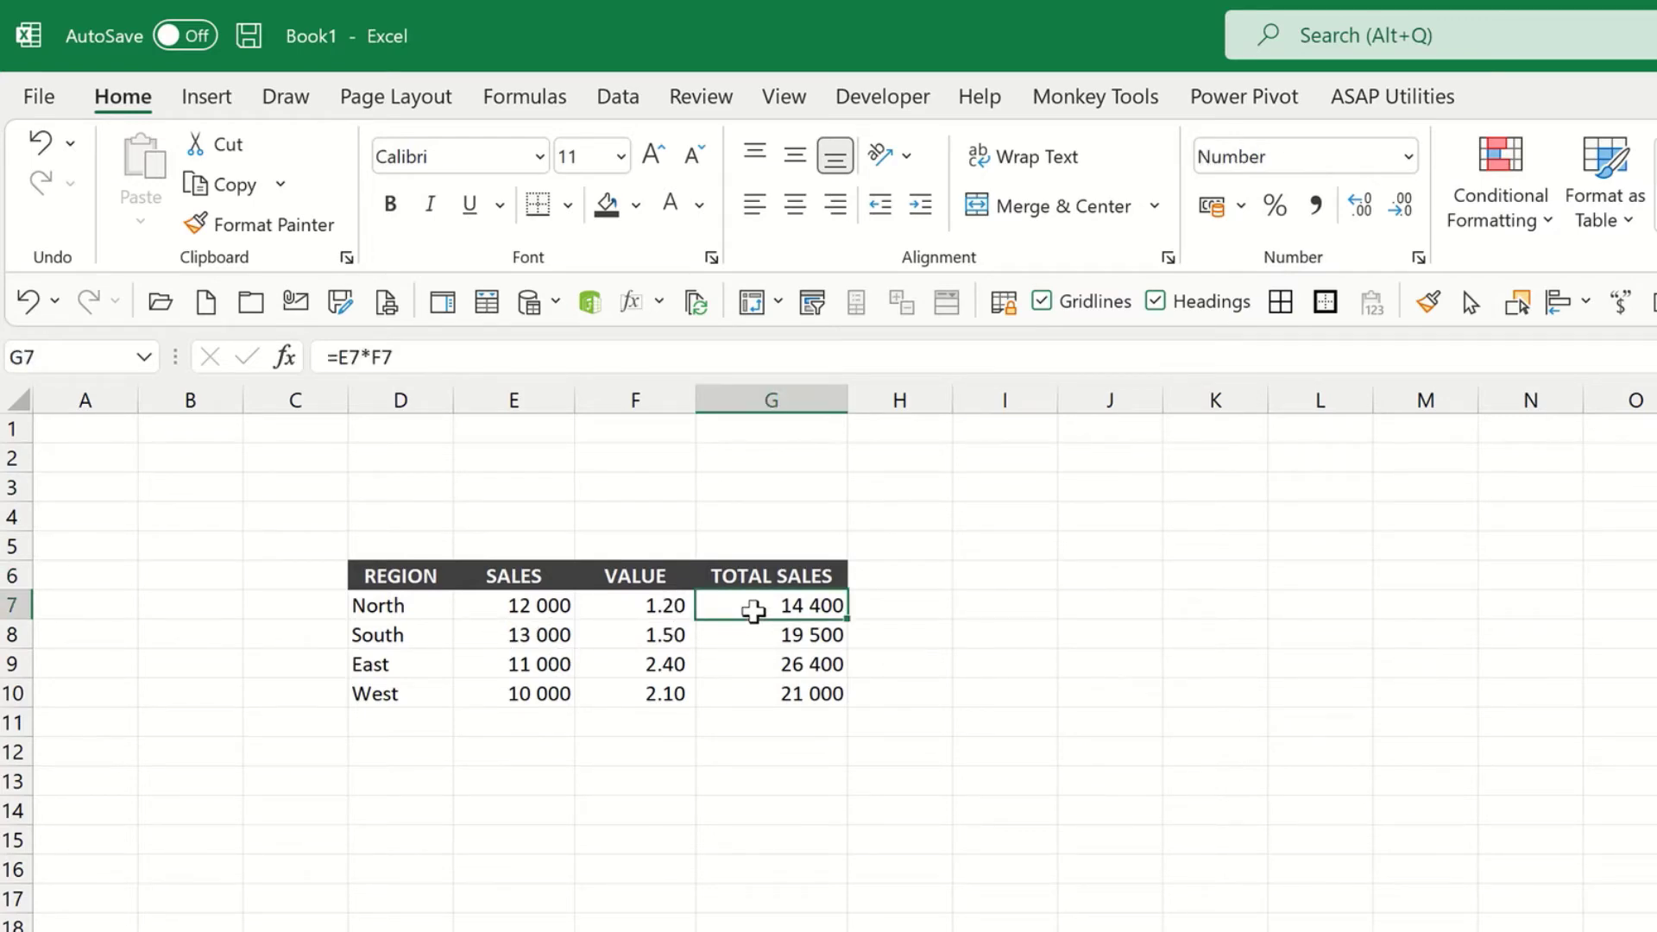
pyautogui.doubleClick(752, 610)
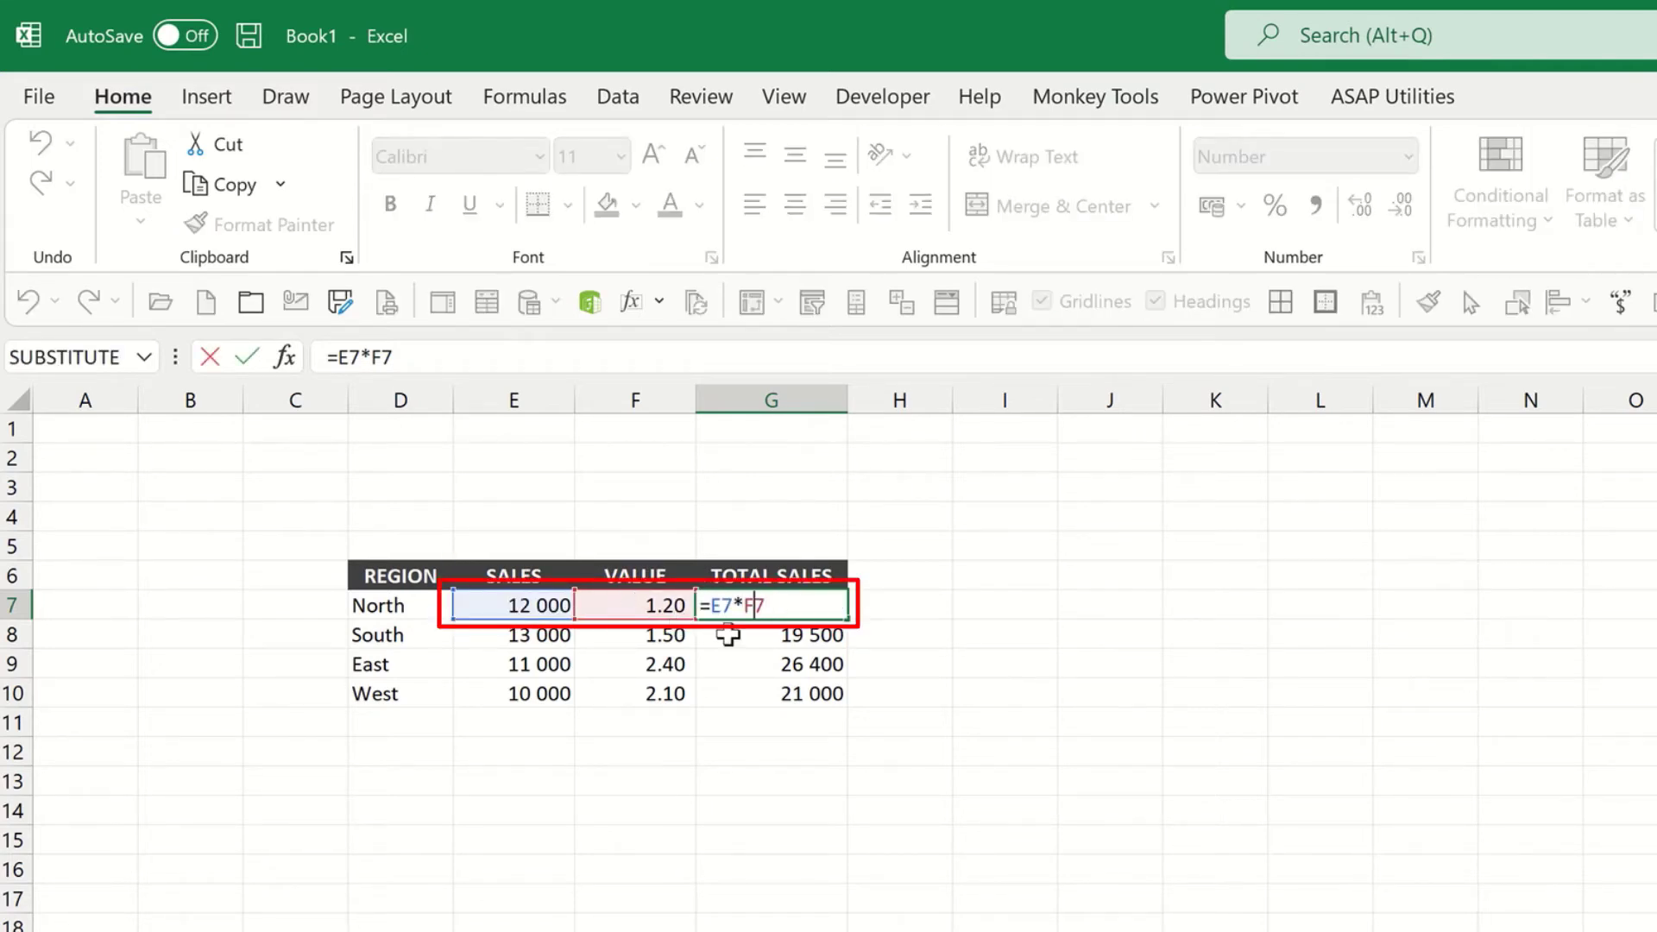
pyautogui.hotkey('ctrl', 'Return')
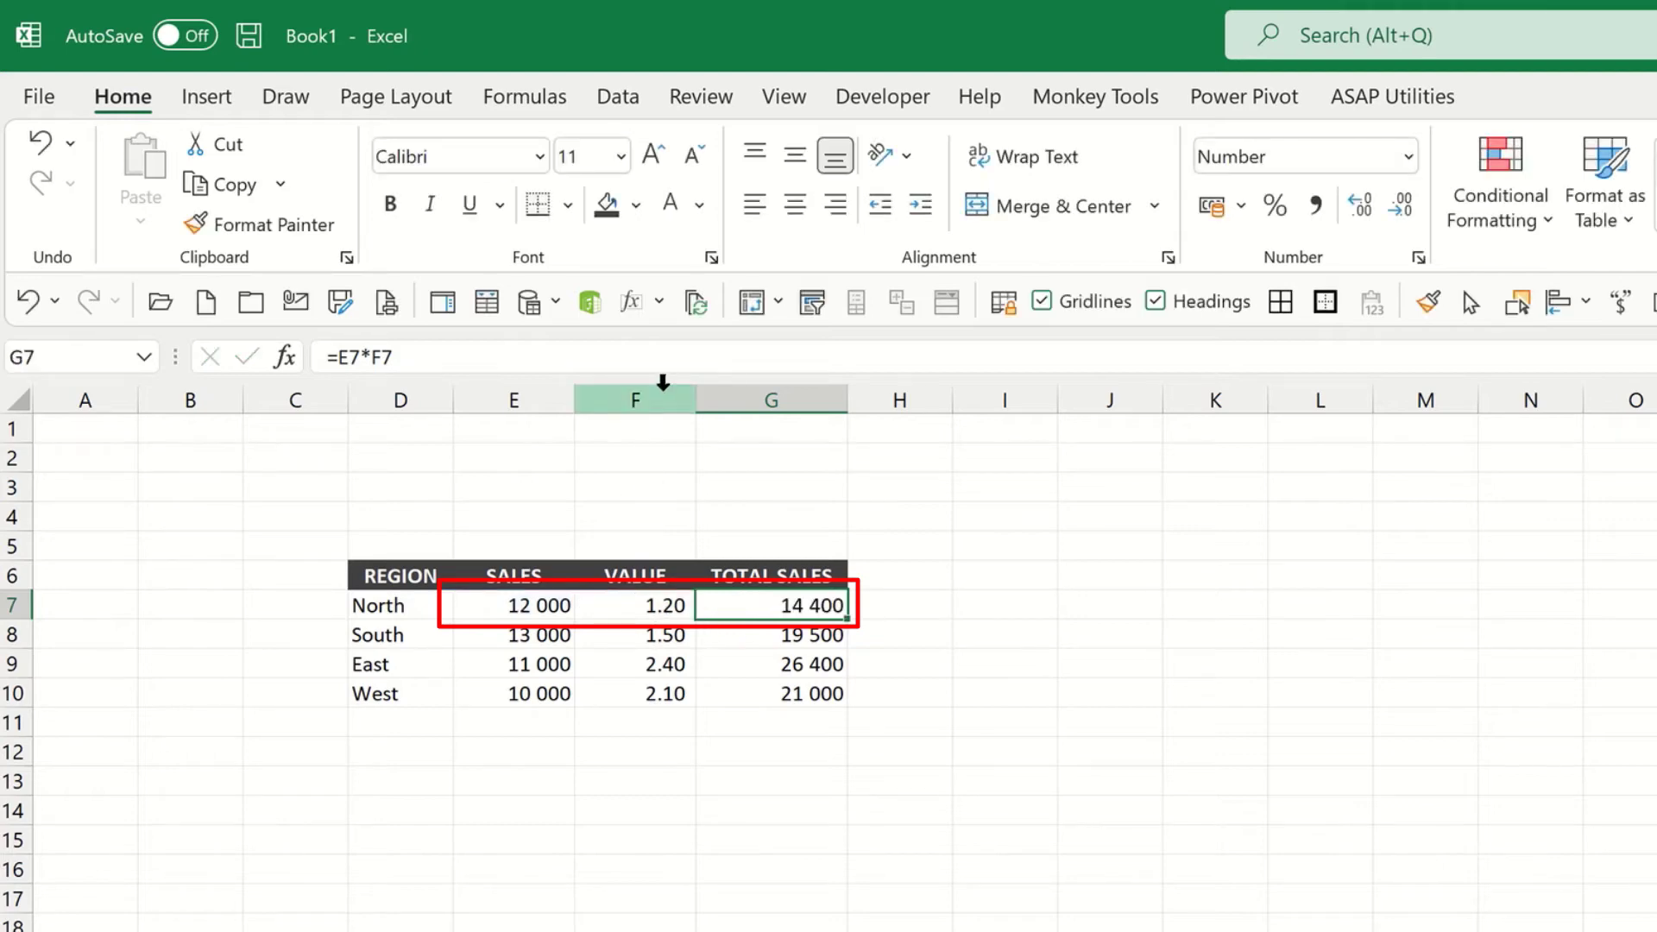
pyautogui.click(649, 390)
pyautogui.rightClick(649, 390)
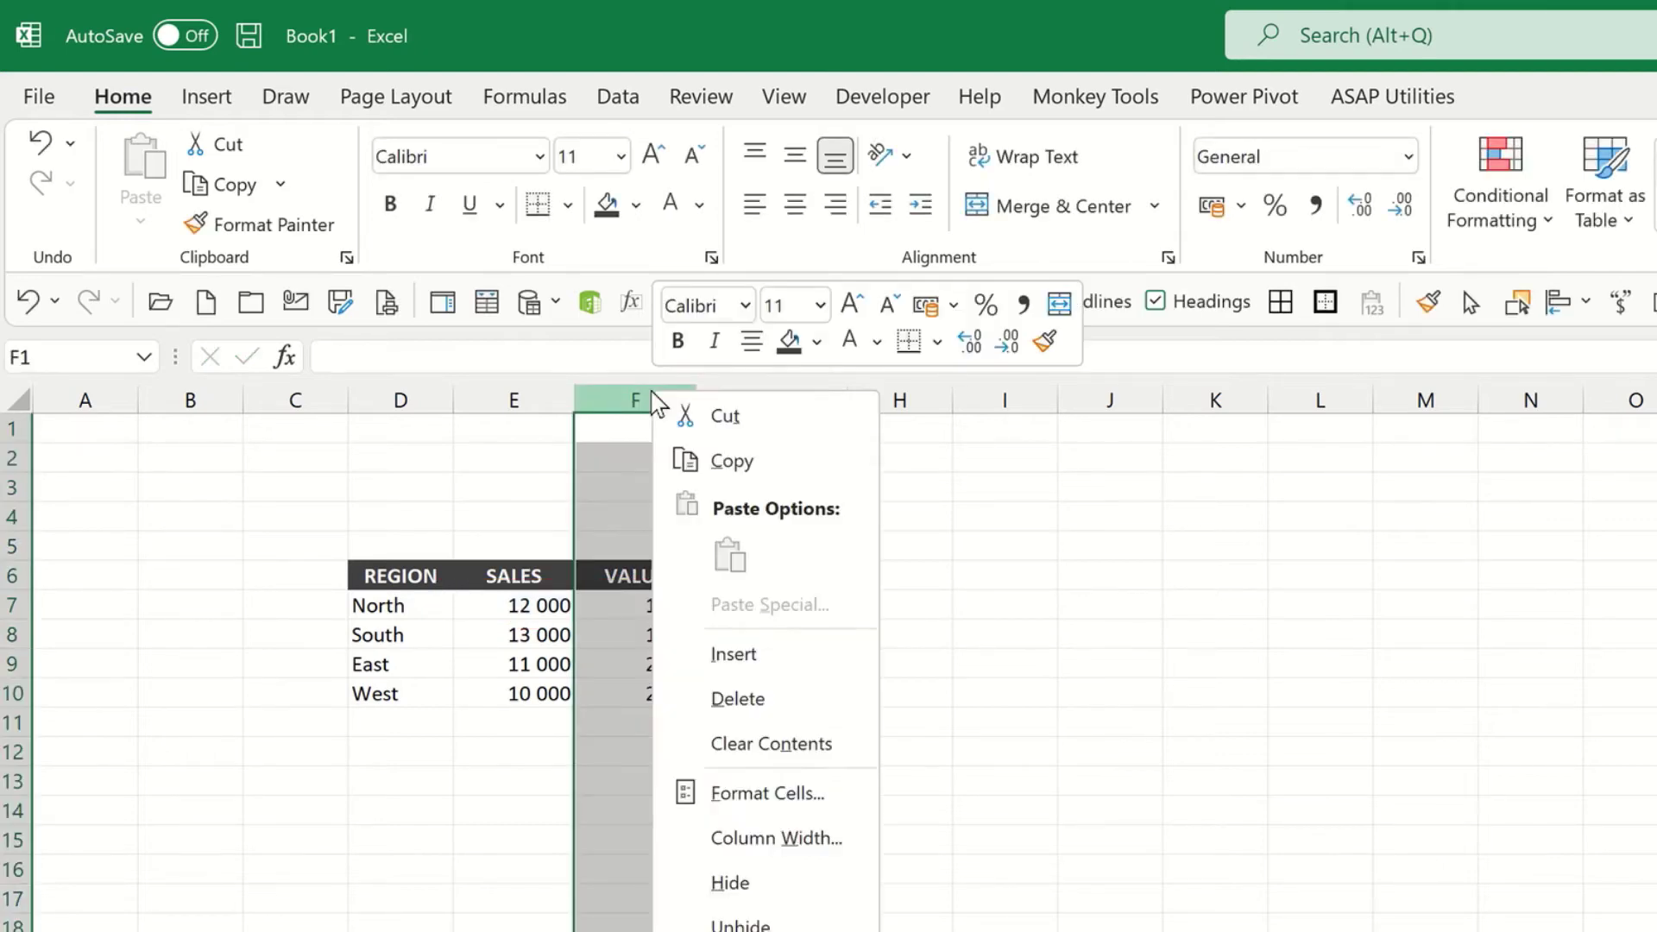
pyautogui.click(736, 701)
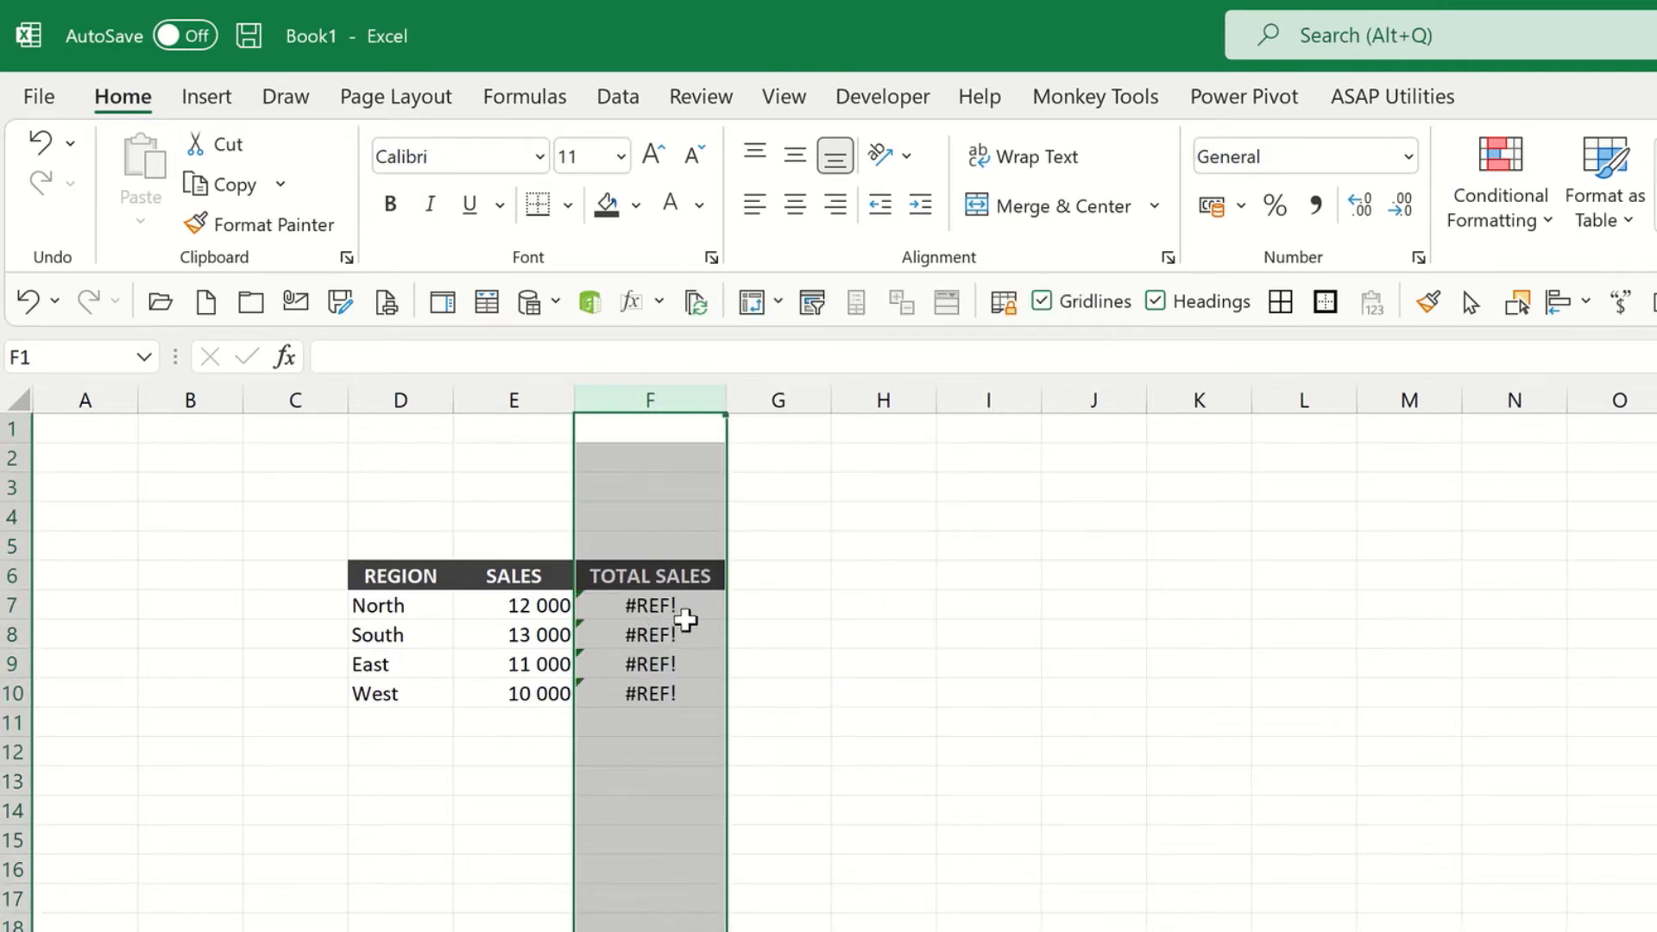
pyautogui.doubleClick(686, 611)
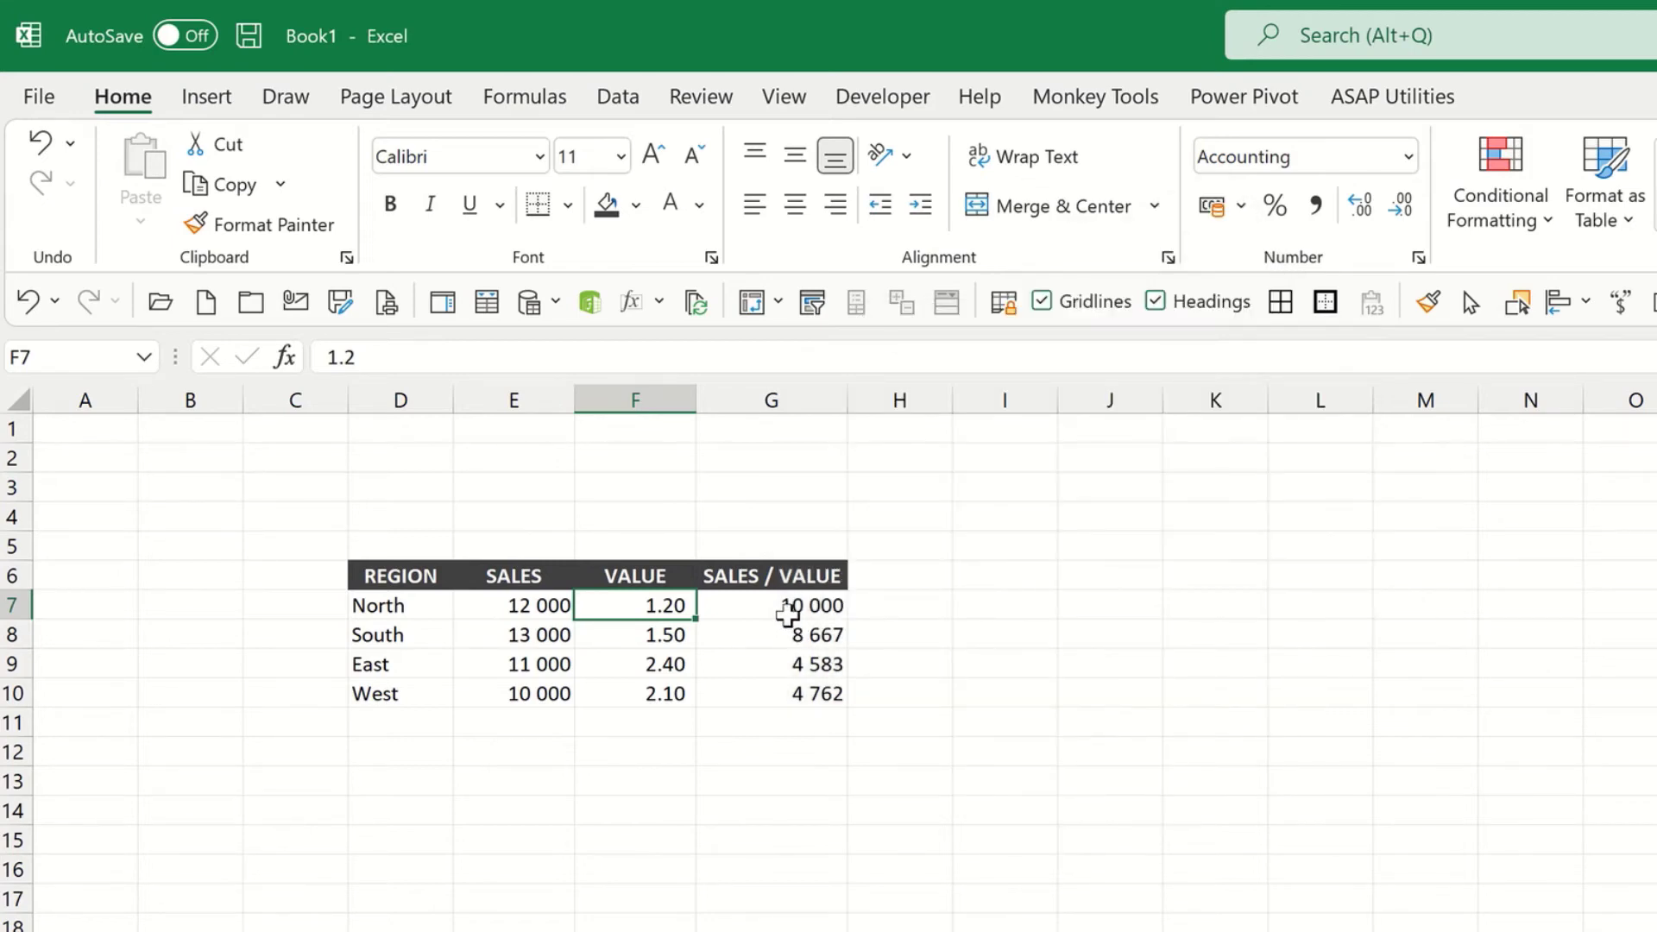
# Step: Check the SALES / VALUE formula in G7 and set the North region's VALUE in F7 to 0
pyautogui.click(781, 605)
pyautogui.press('F2')
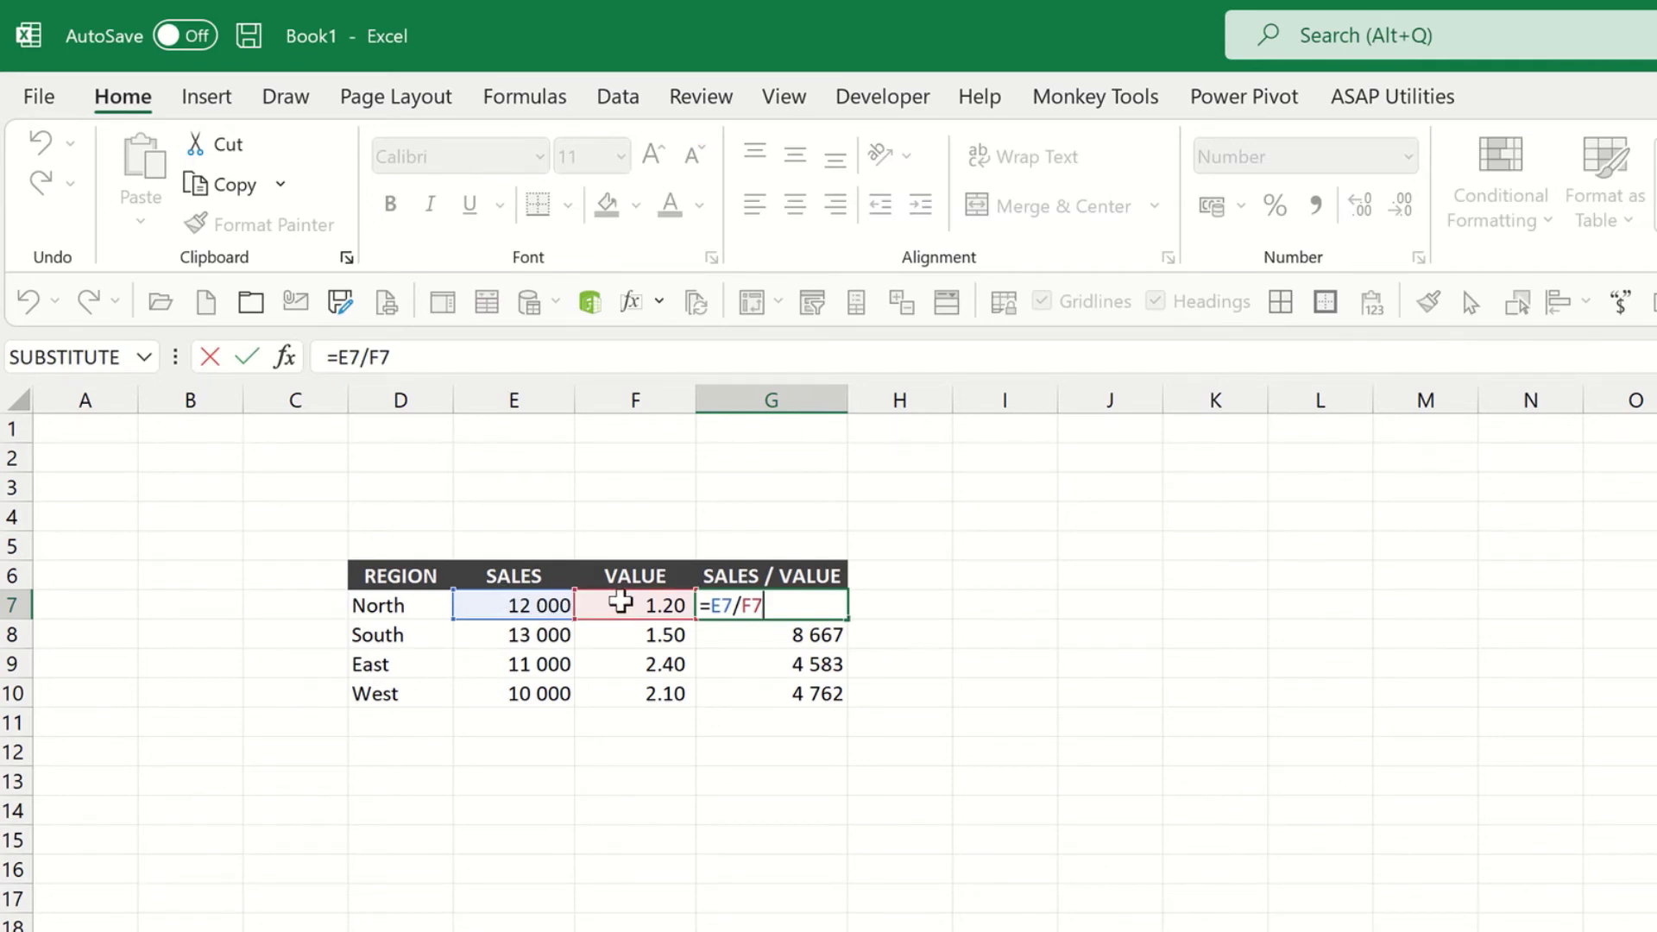
pyautogui.hotkey('ctrl', 'Return')
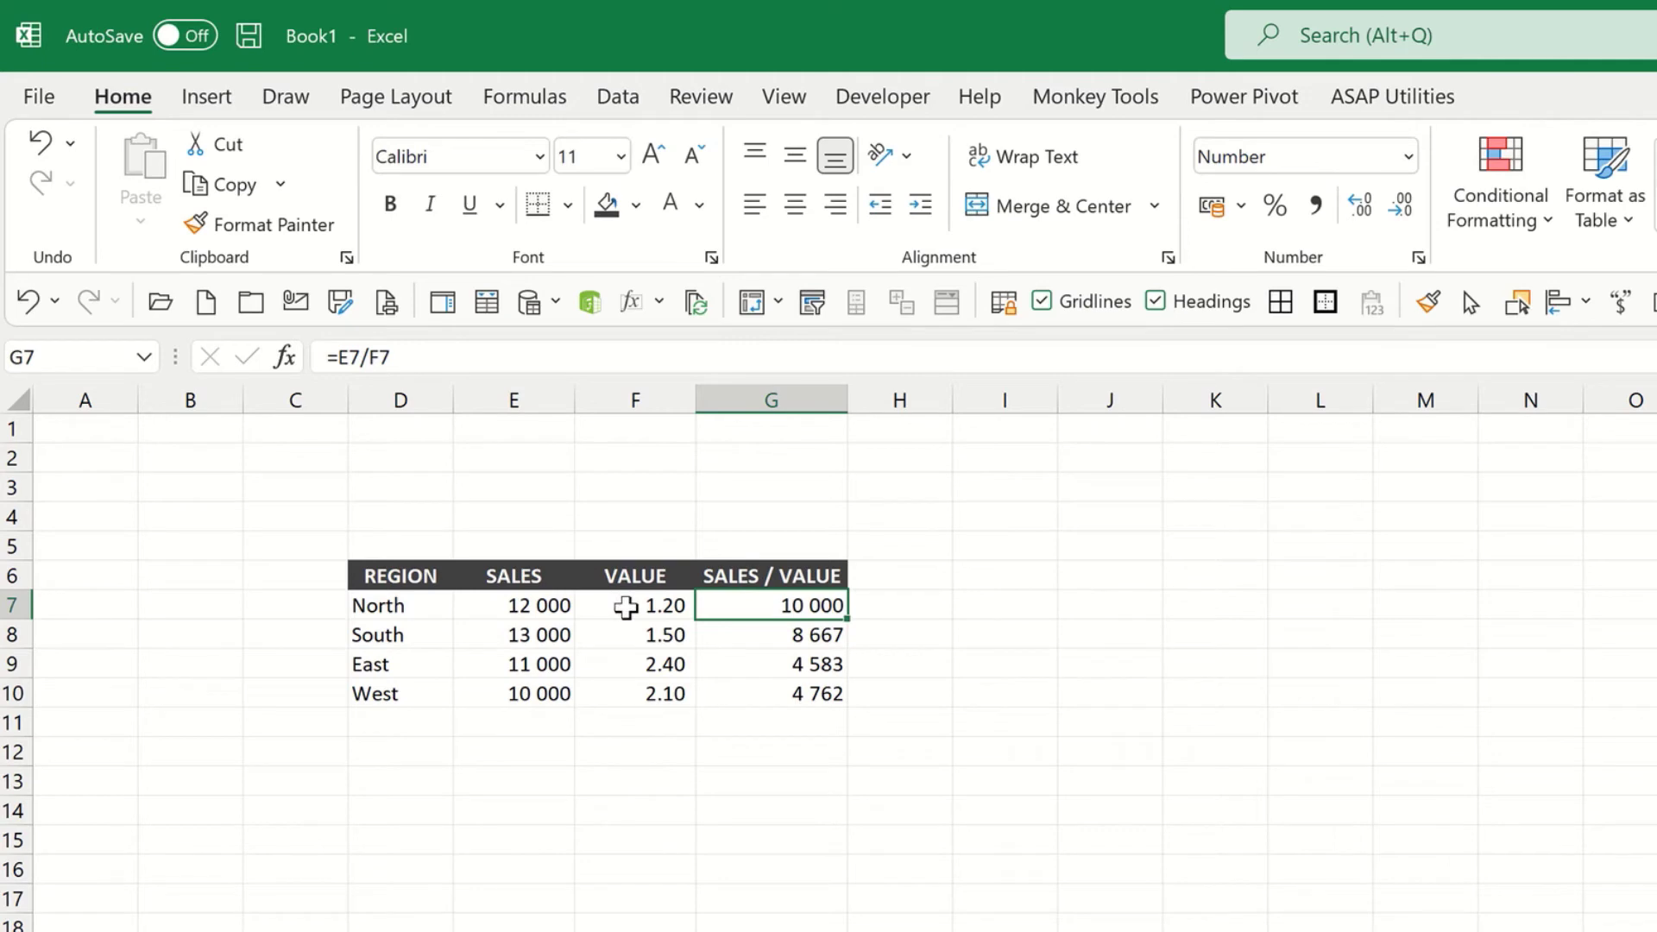
pyautogui.click(625, 607)
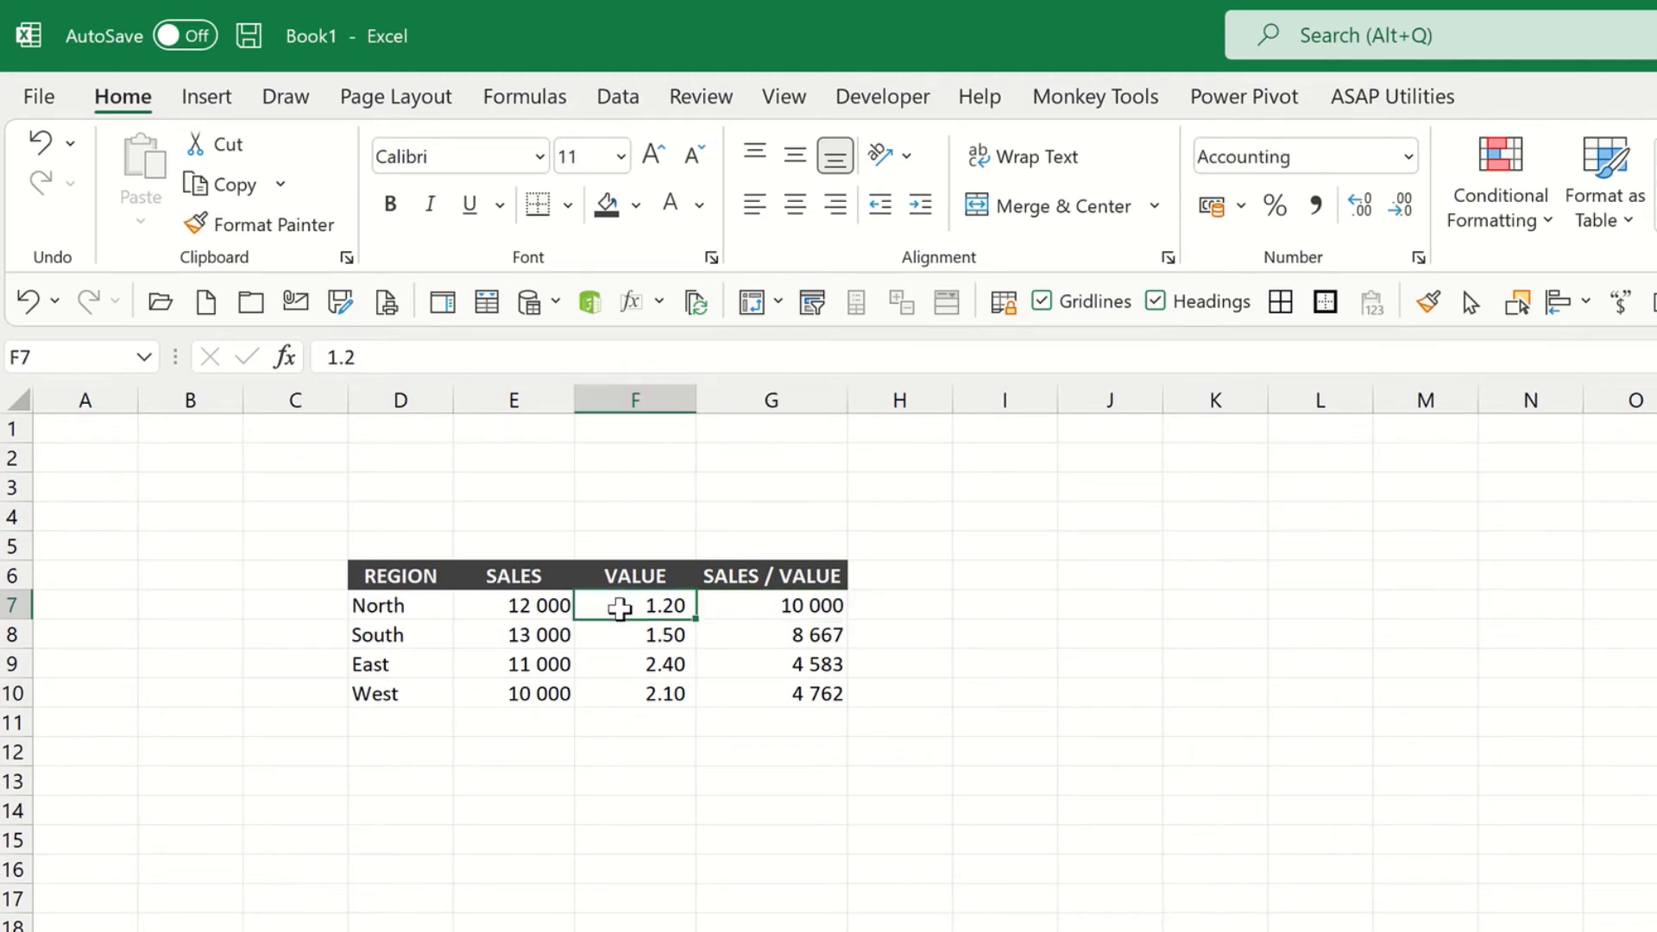
pyautogui.write('0')
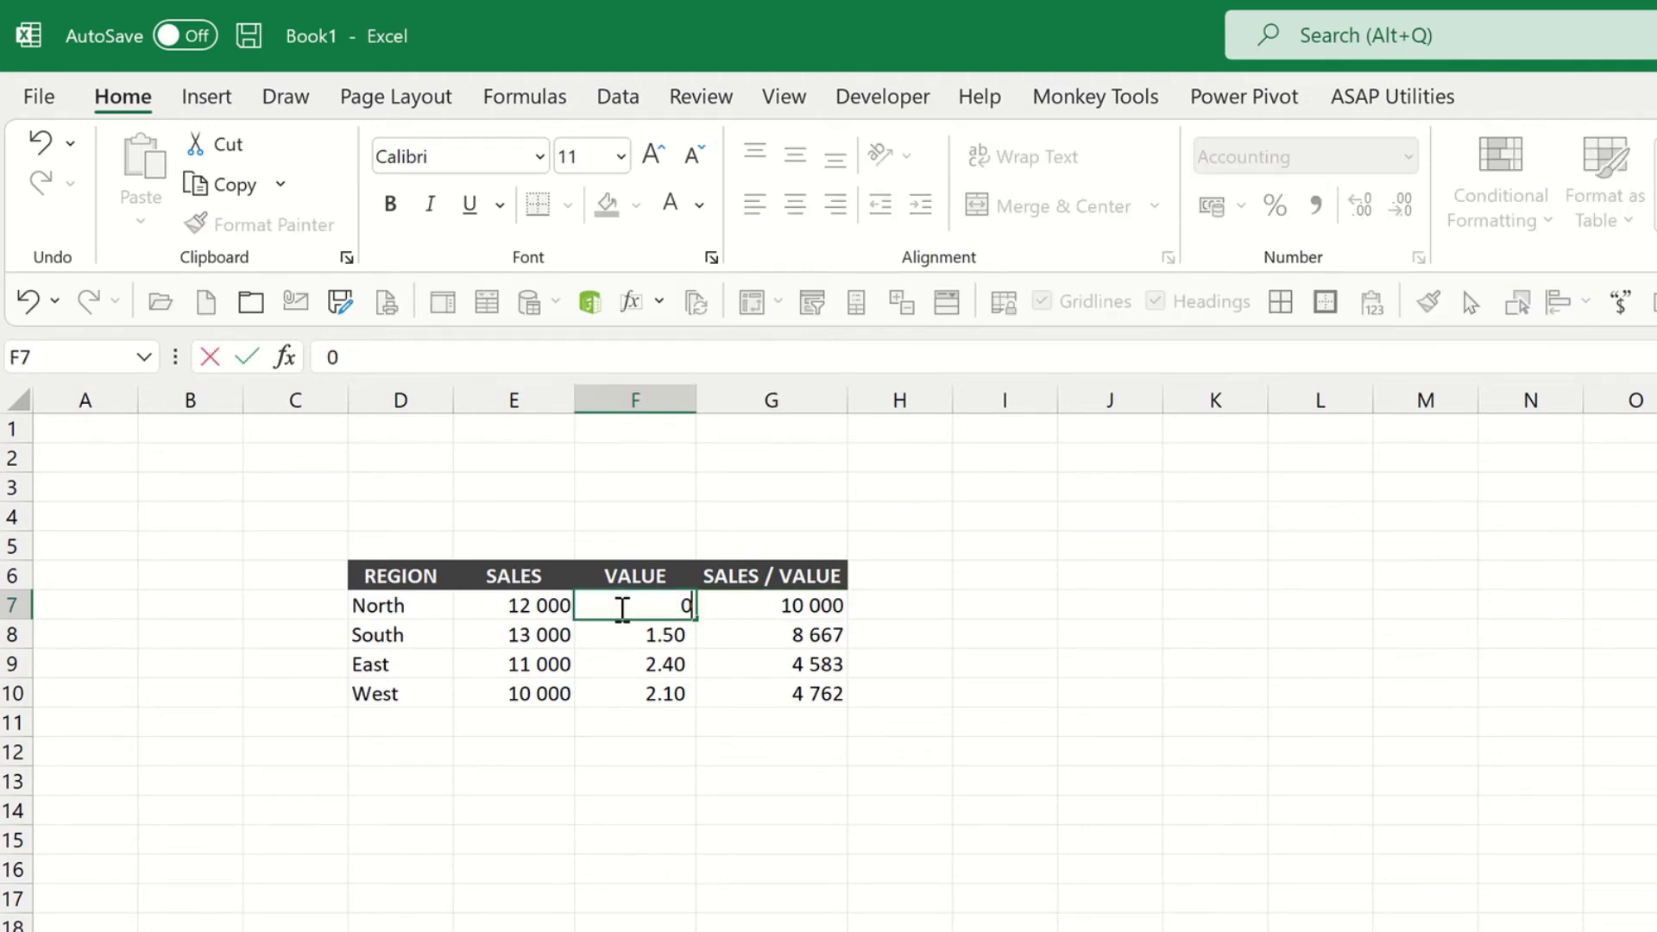
pyautogui.press('Return')
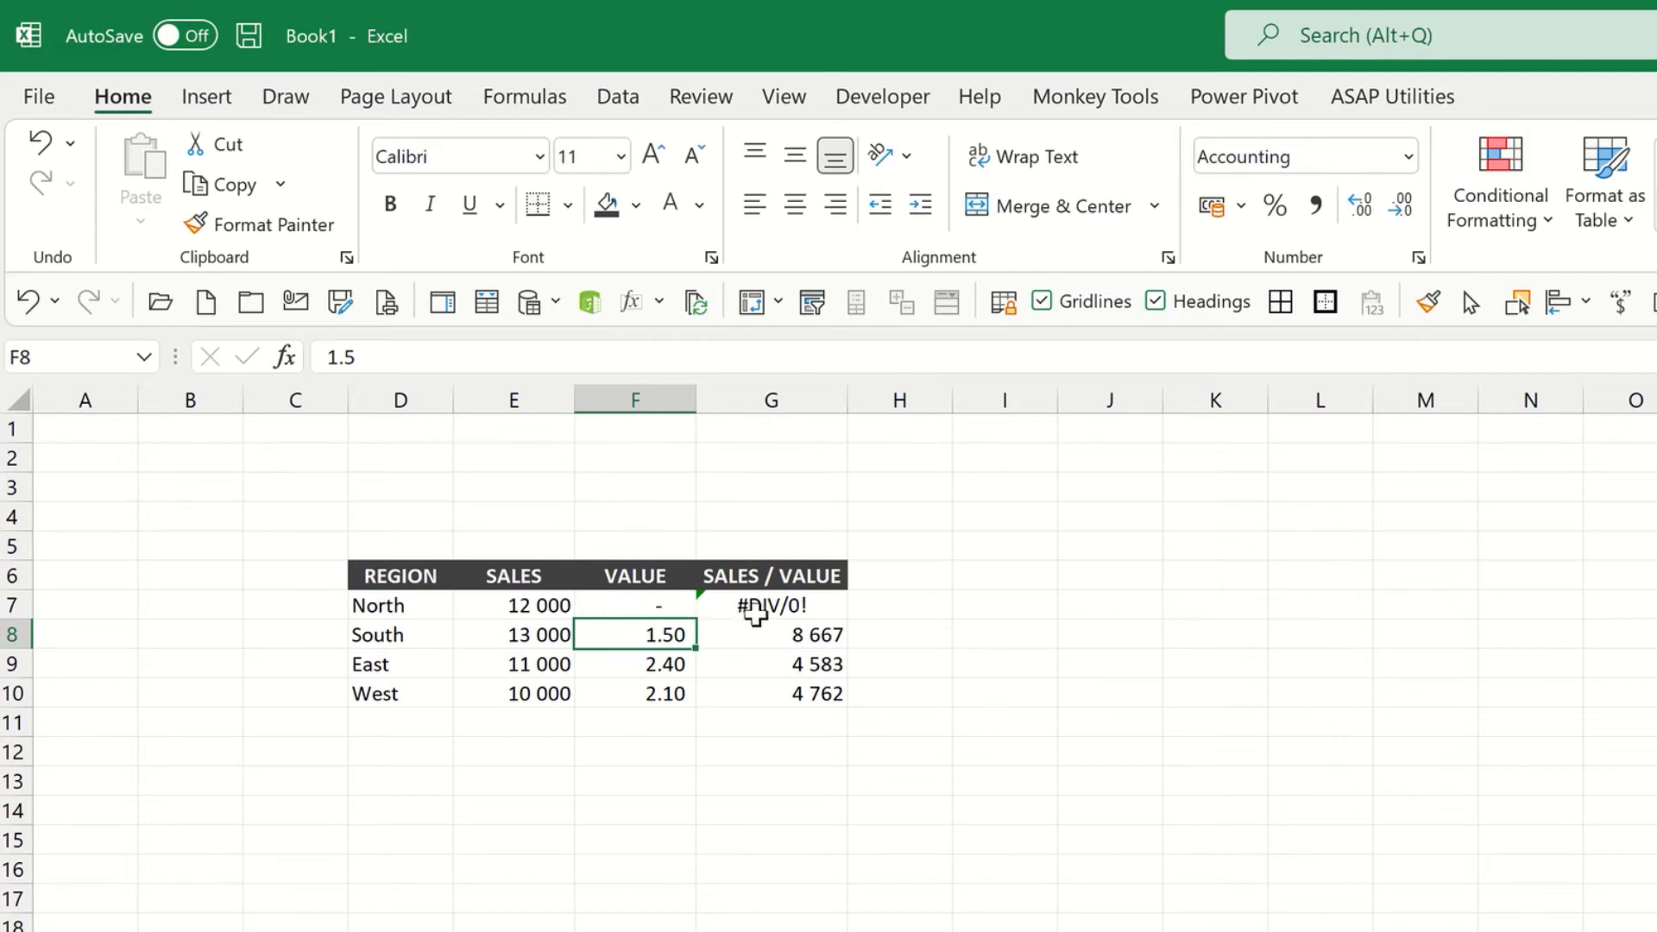
# Step: Wrap the North region's division in G7 in IFERROR with 0 as the fallback: =iferror(E7/F7,0)
pyautogui.doubleClick(756, 608)
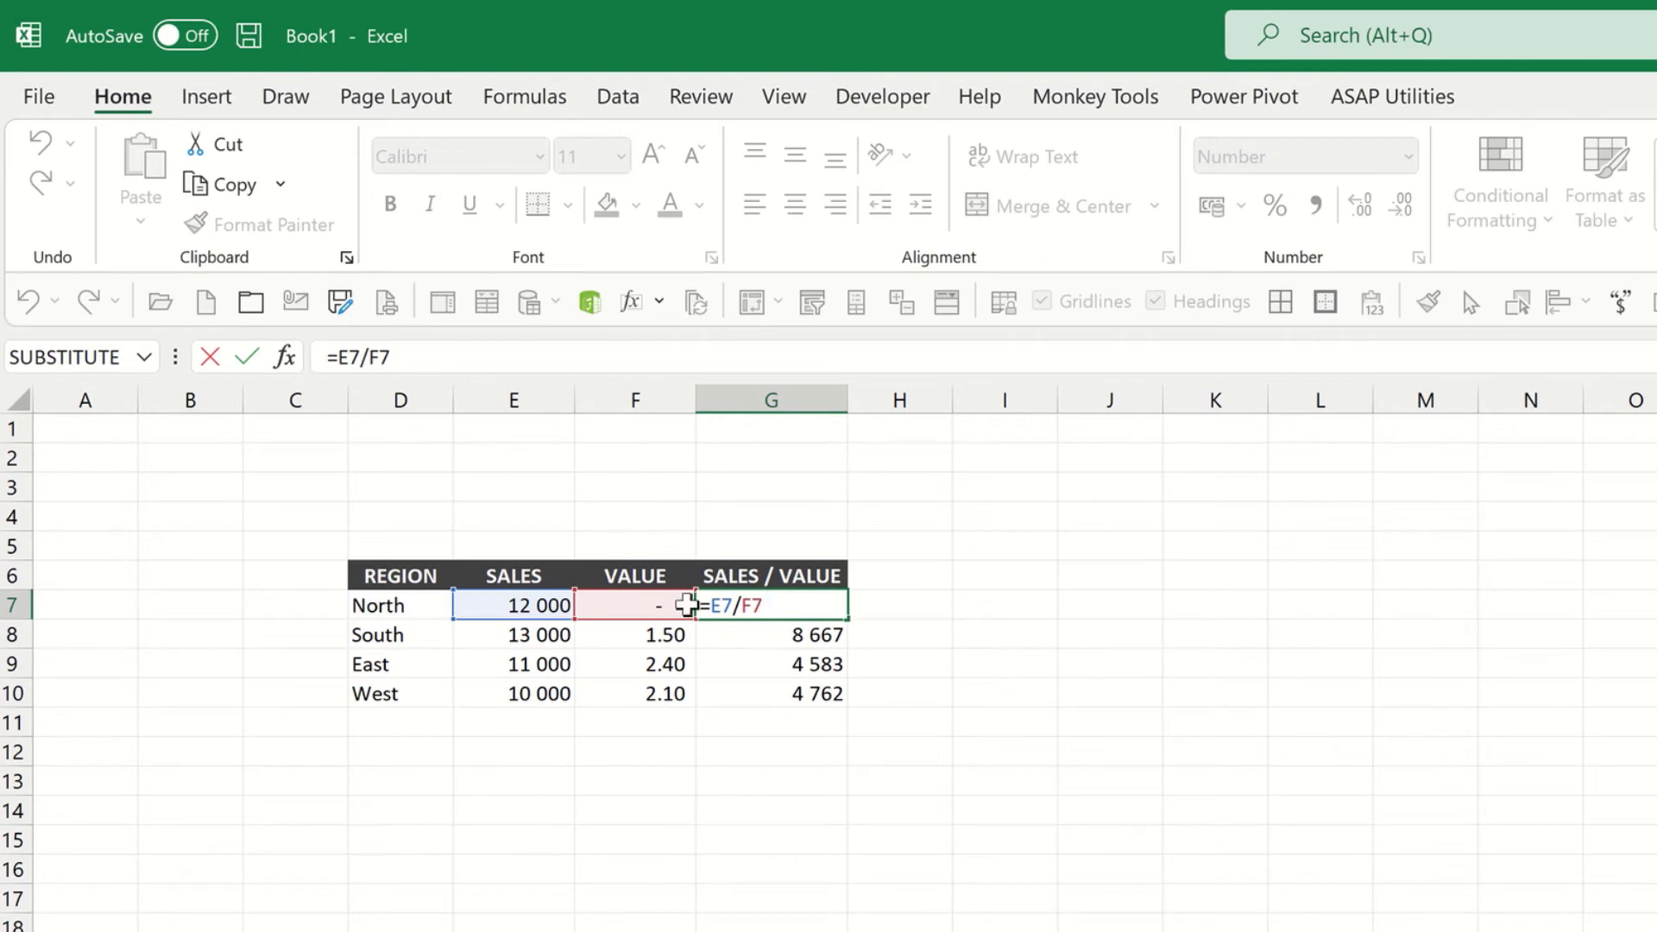
pyautogui.click(709, 606)
pyautogui.write('ife')
pyautogui.write('eror')
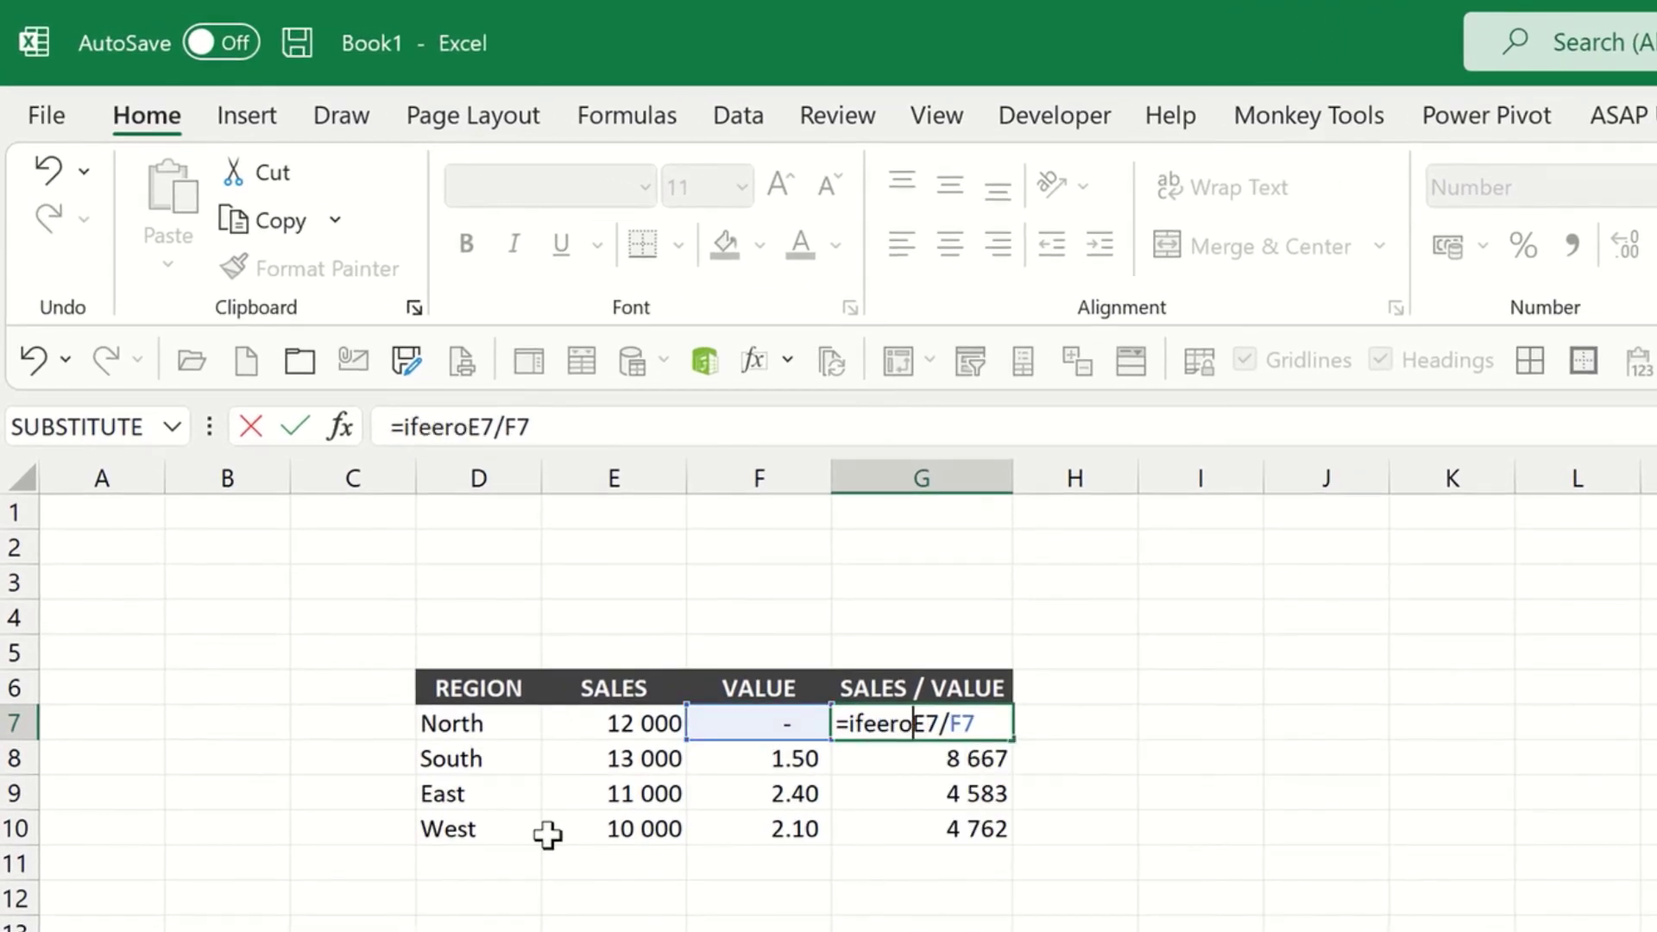
pyautogui.press('BackSpace')
pyautogui.press('BackSpace')
pyautogui.press('BackSpace')
pyautogui.press('BackSpace')
pyautogui.press('BackSpace')
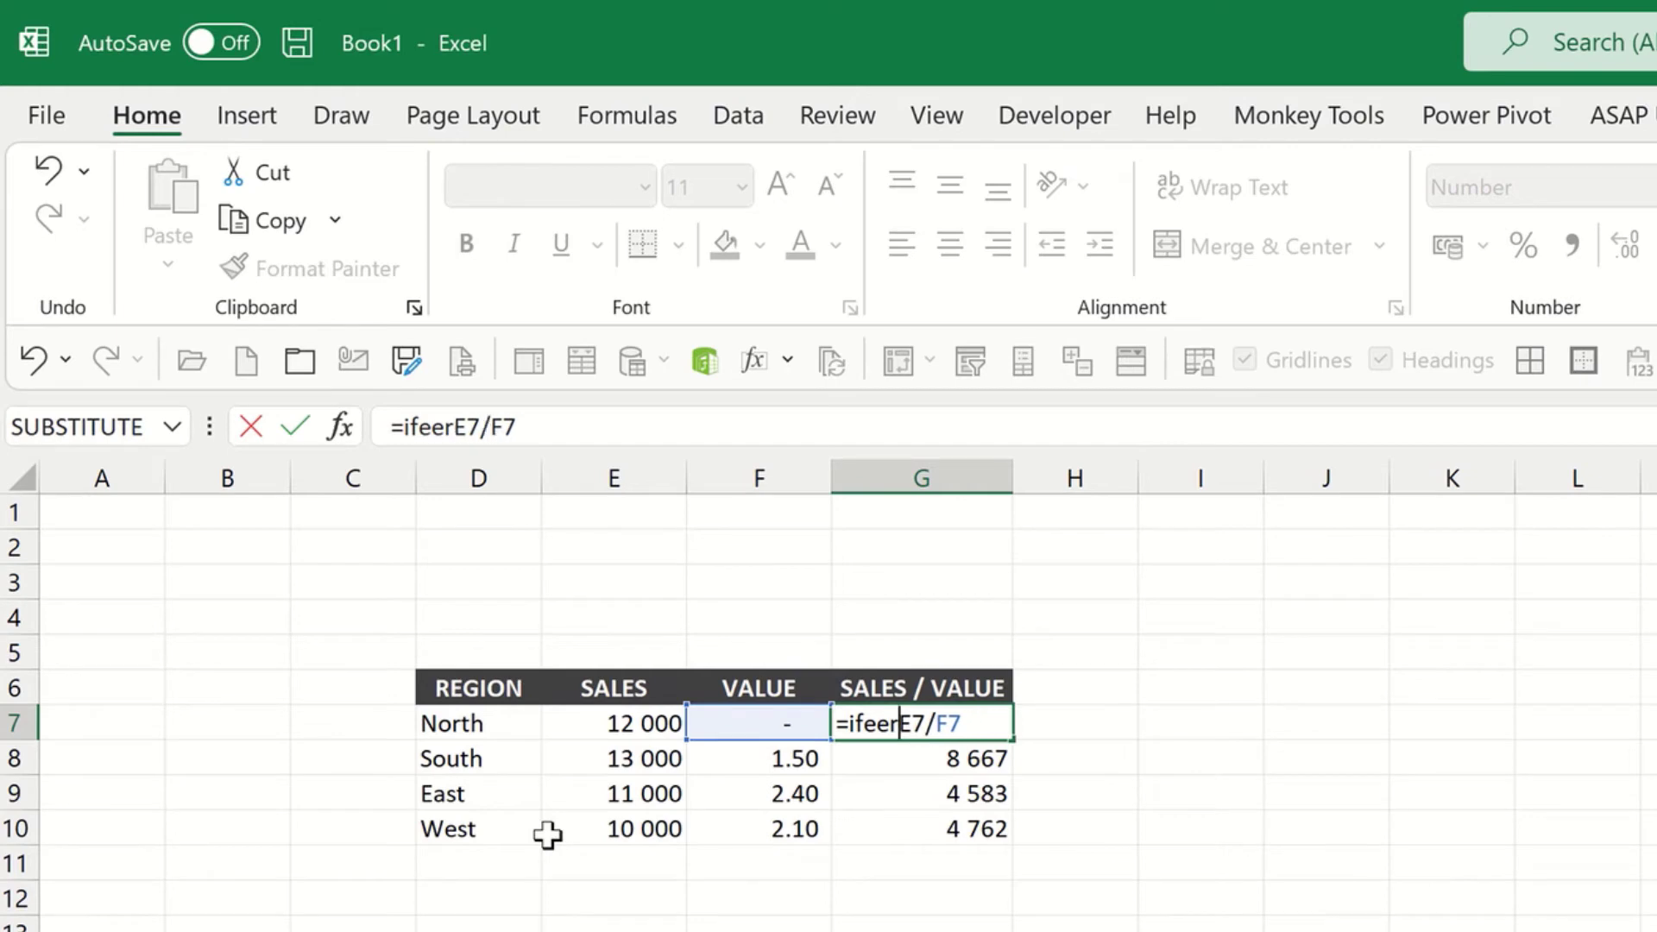
pyautogui.write('error')
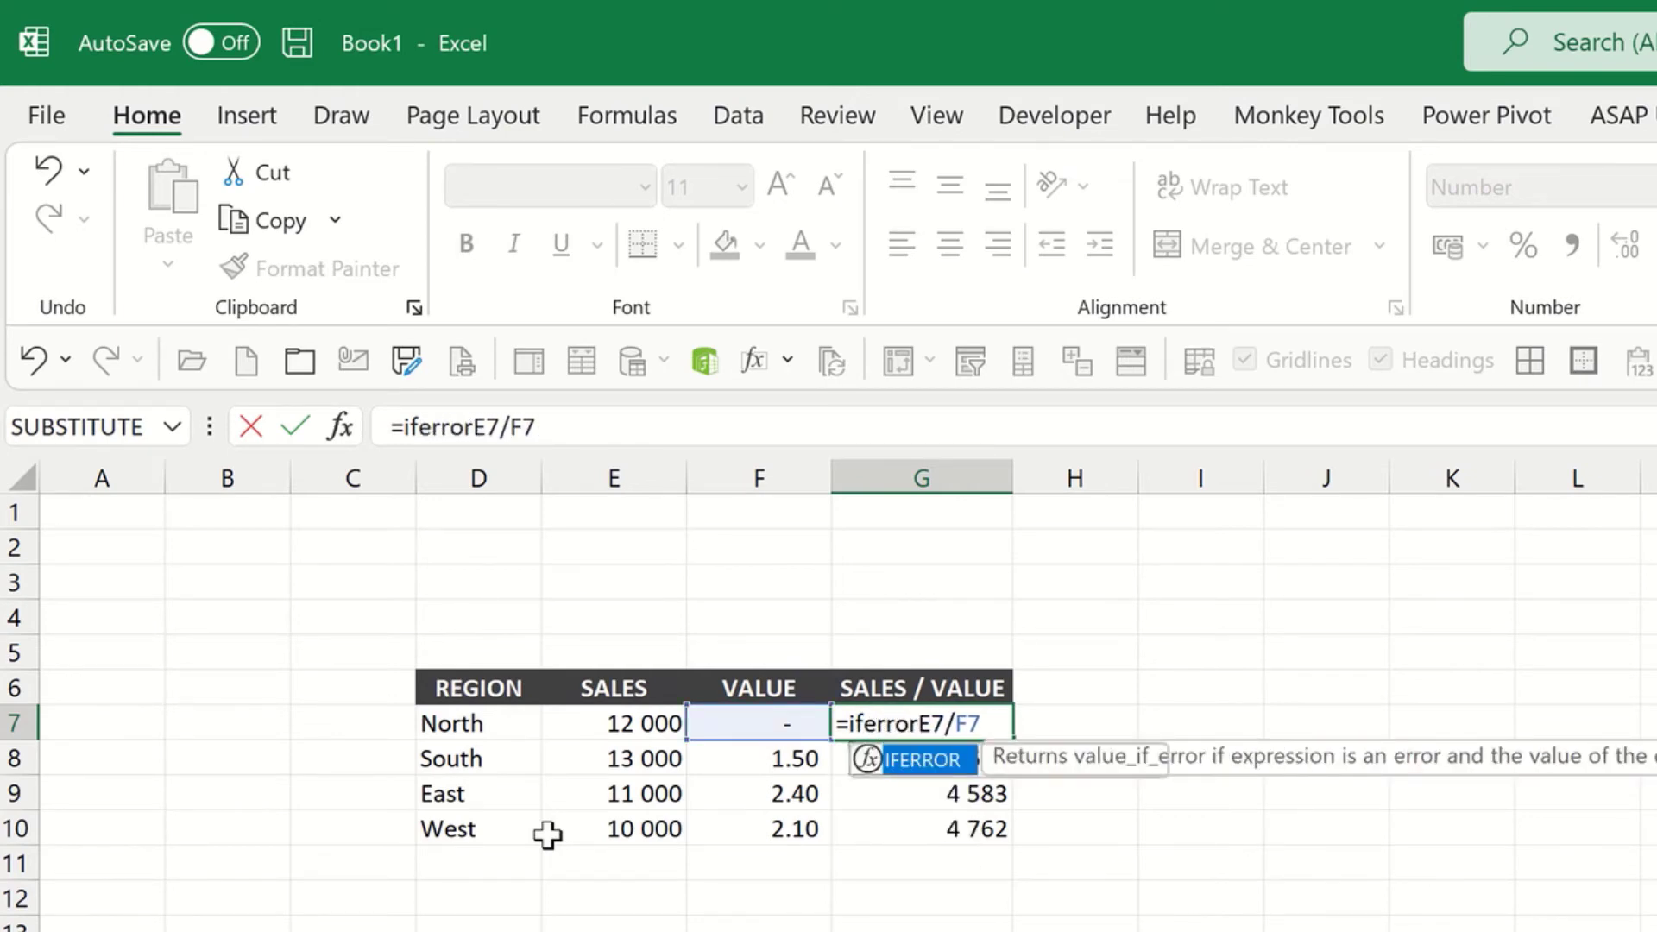
pyautogui.write('(')
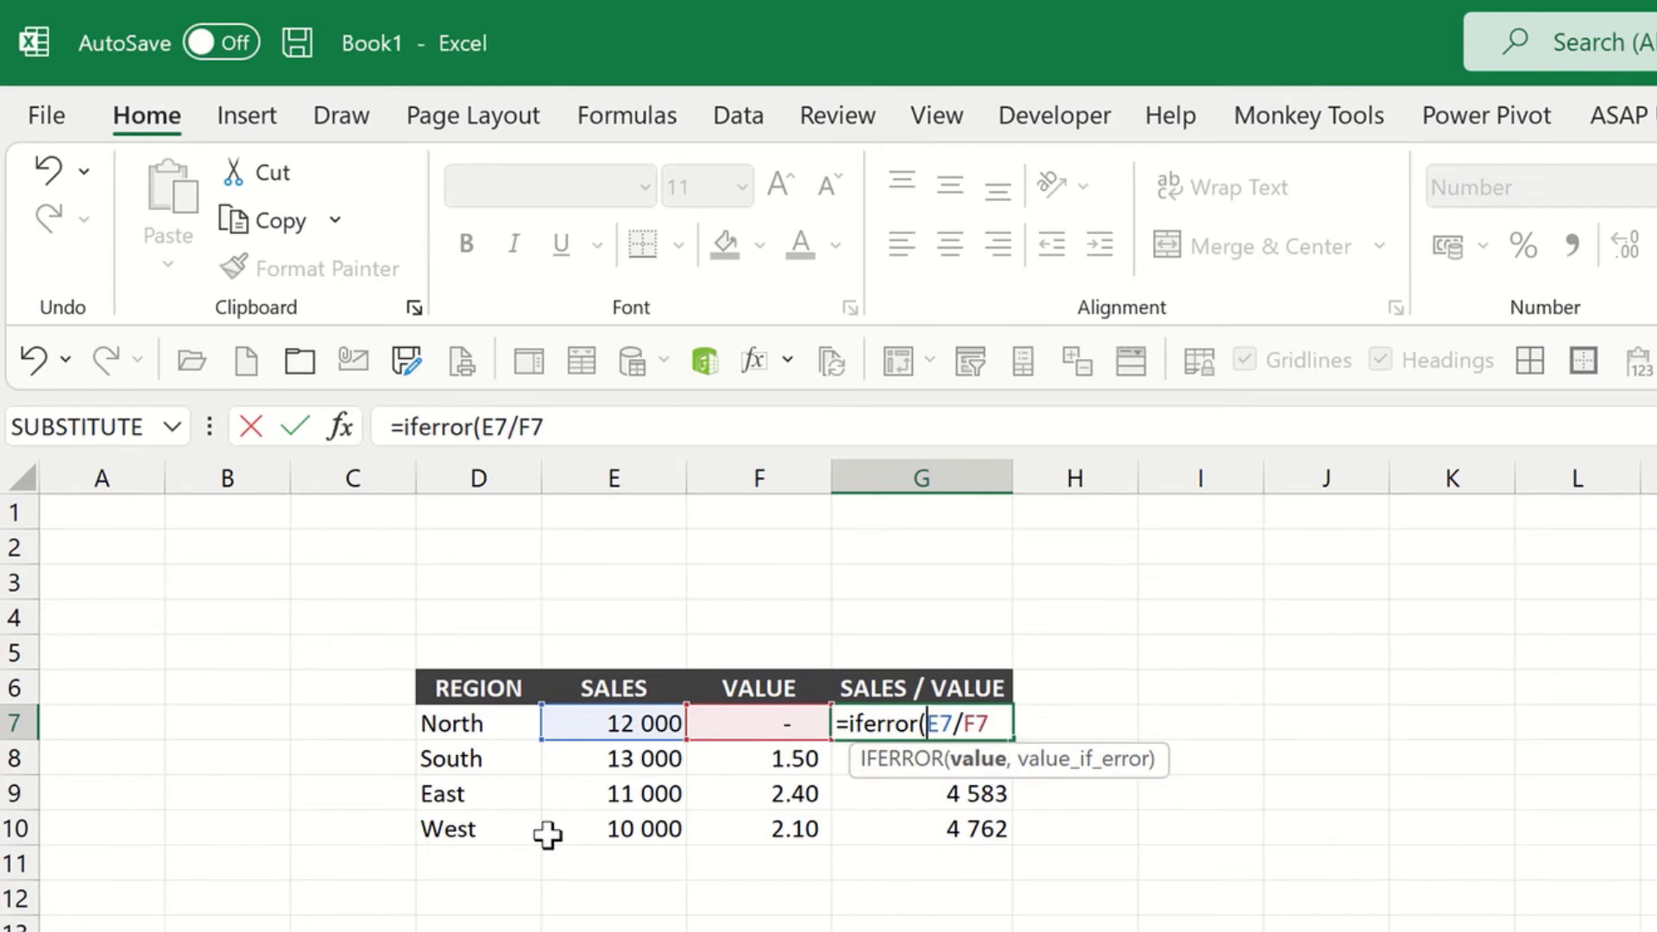
pyautogui.click(992, 721)
pyautogui.write(',')
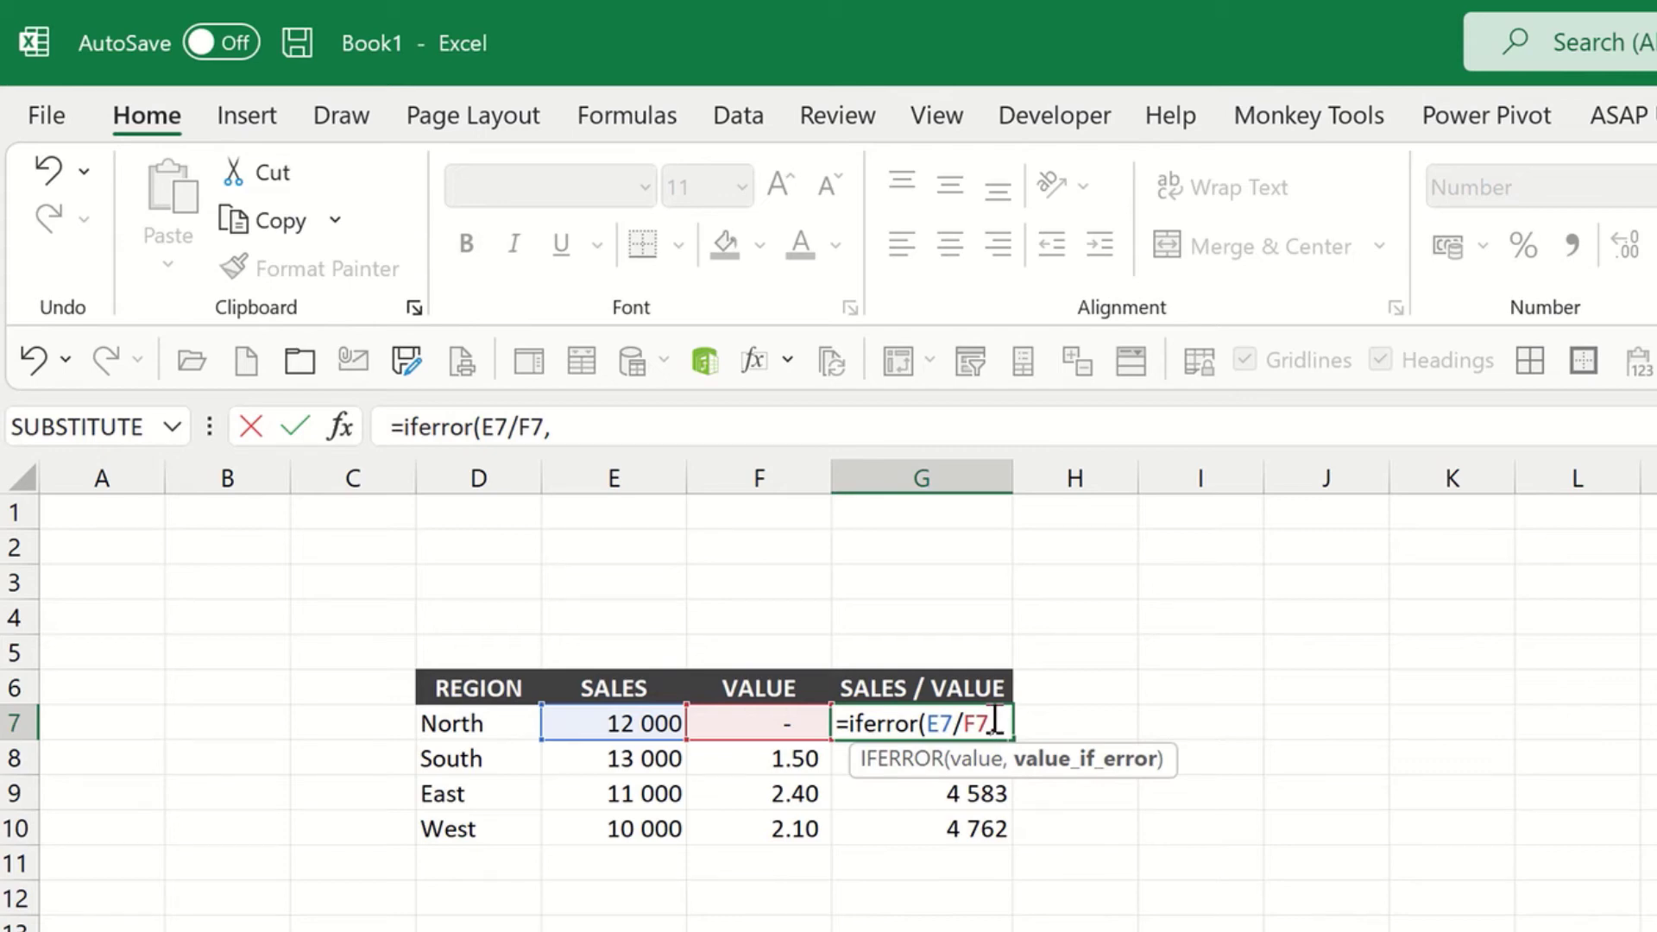
pyautogui.write('0)')
pyautogui.press('Return')
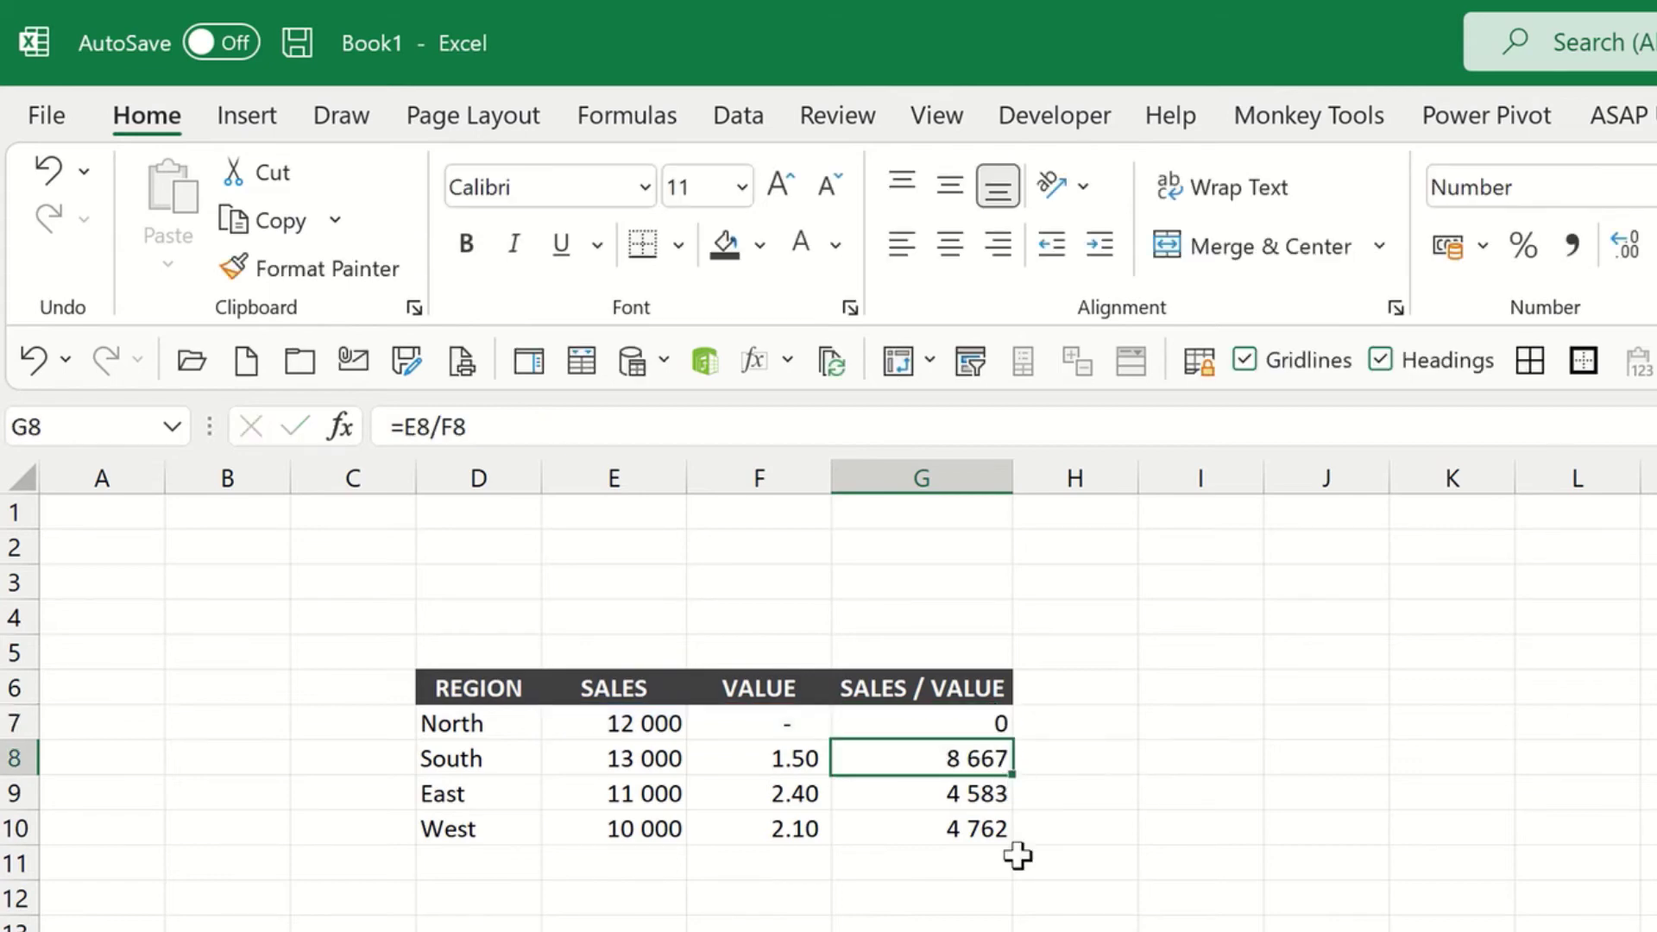
# Step: Set the North region's VALUE in F7 to 100 to test the IFERROR formula in G7
pyautogui.click(712, 721)
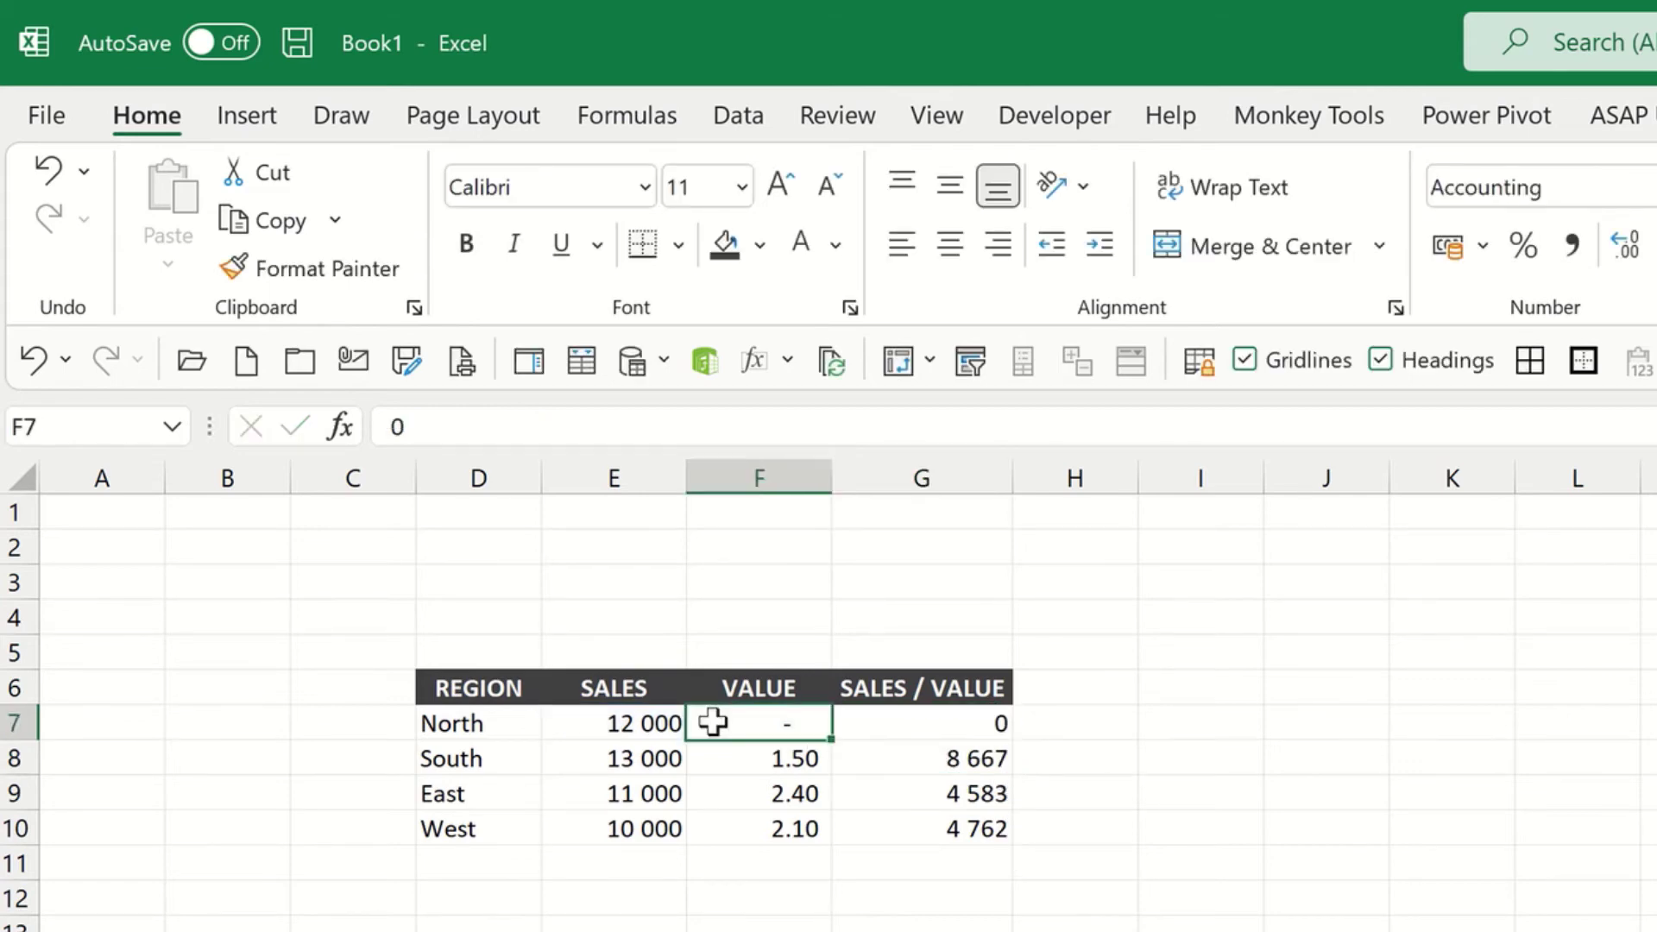
pyautogui.click(924, 721)
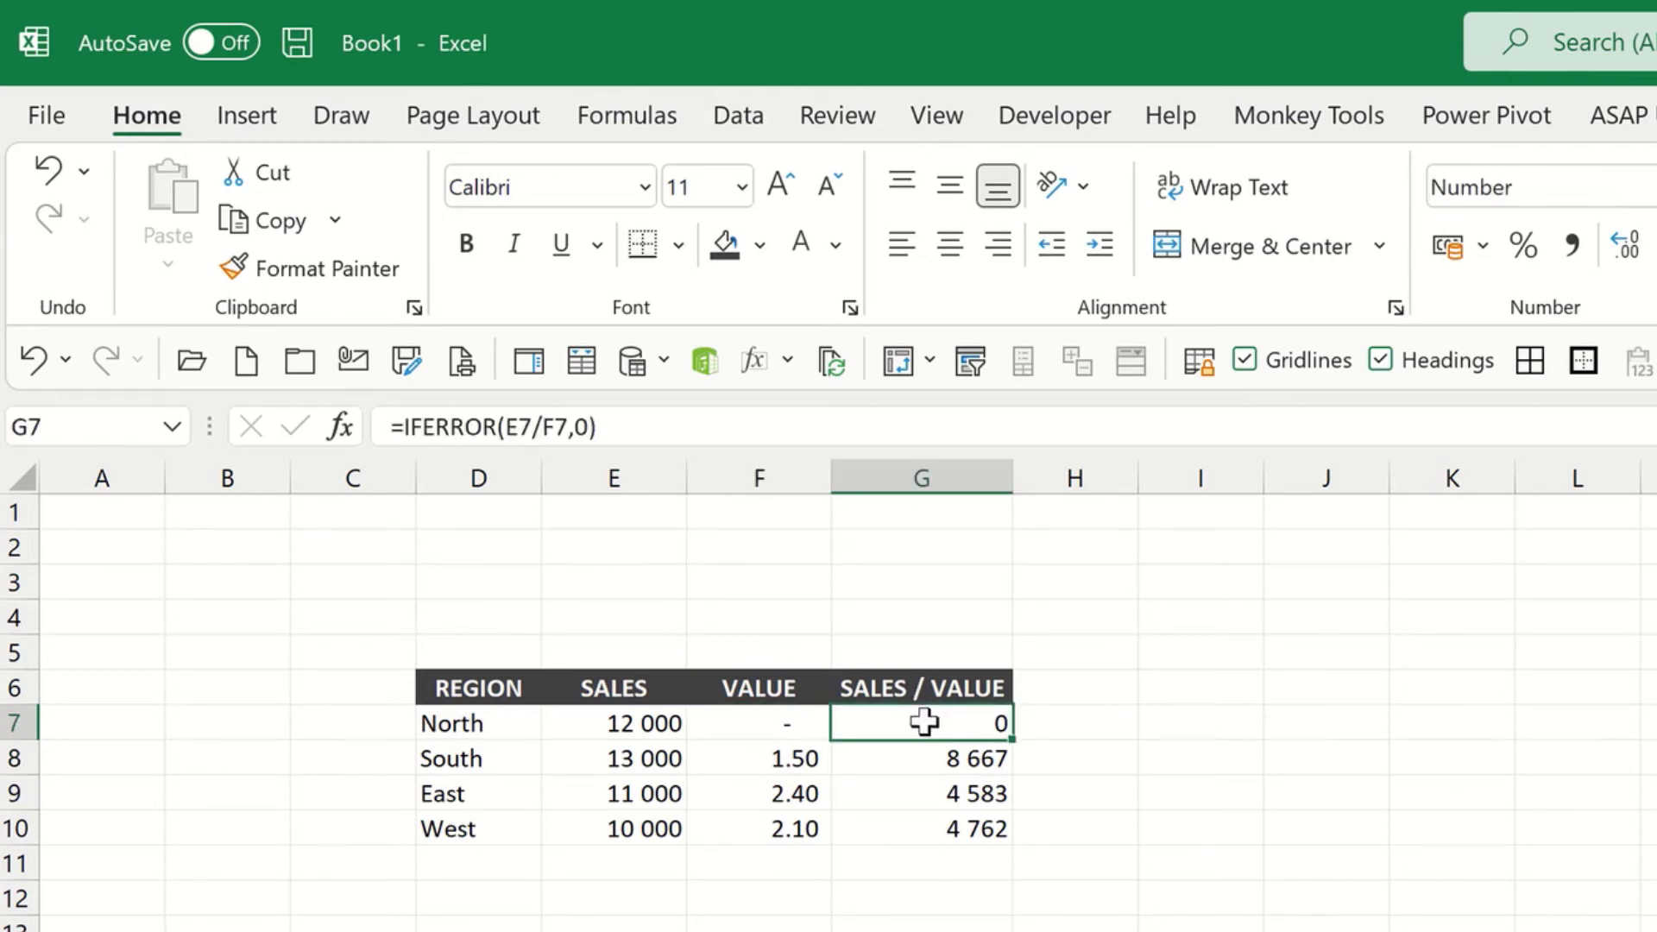
pyautogui.click(758, 727)
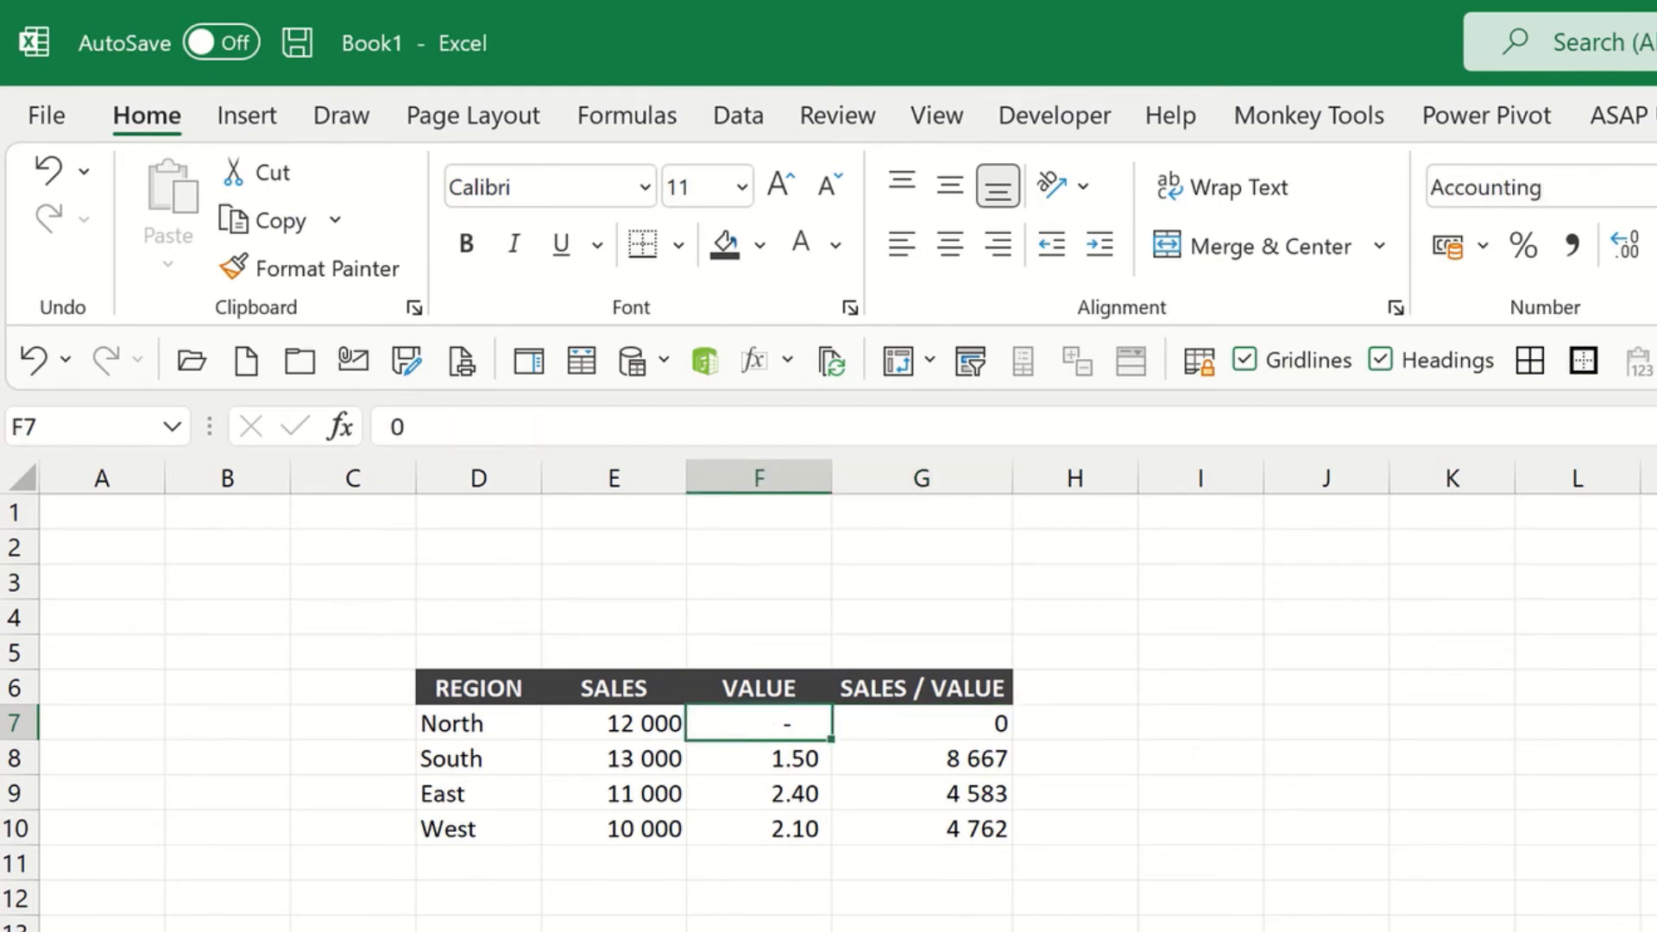
pyautogui.write('100')
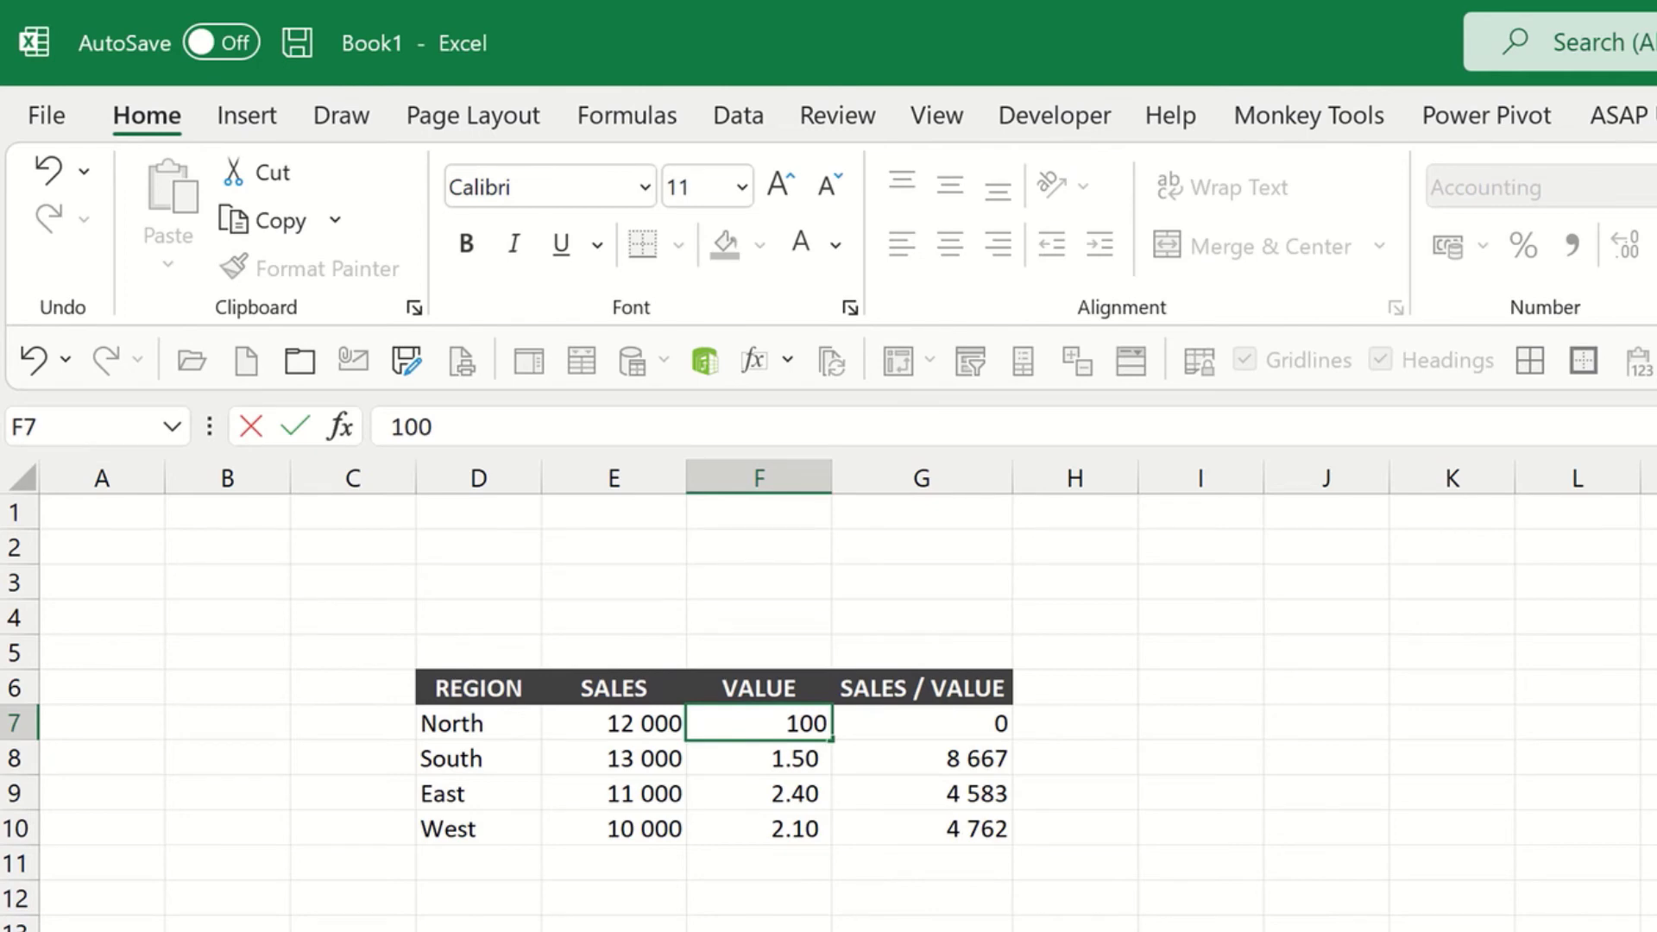
pyautogui.hotkey('ctrl', 'Return')
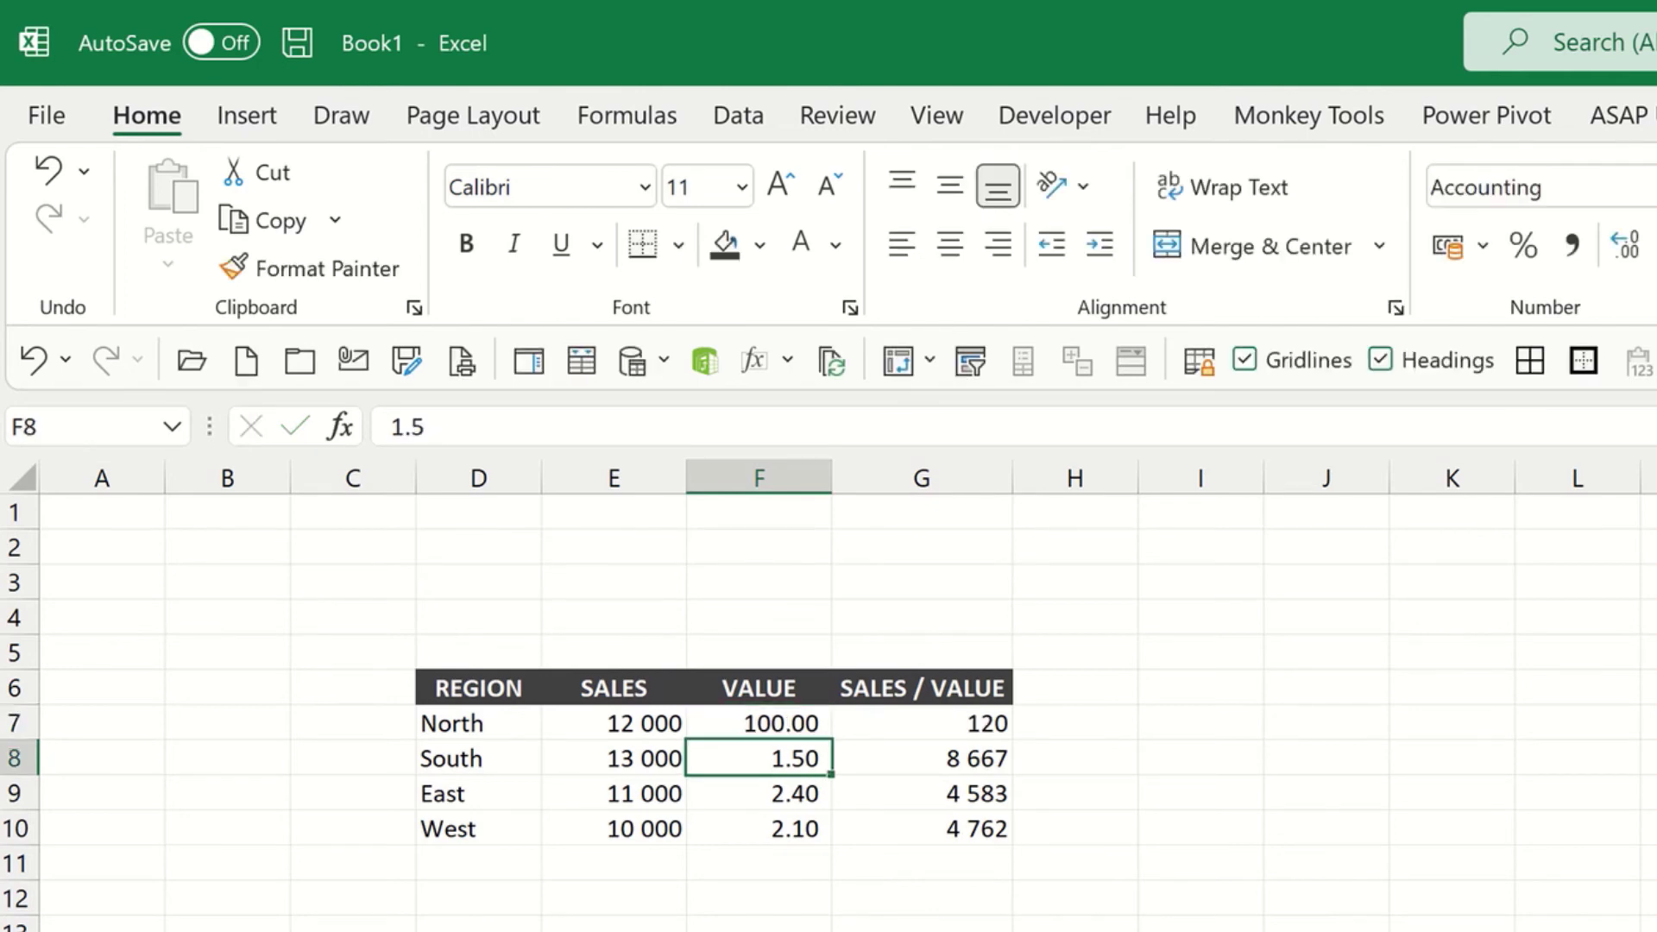
# Step: Fill the IFERROR formula from G7 down to G10, and clear the East region's VALUE in F9 to check G9
pyautogui.click(956, 729)
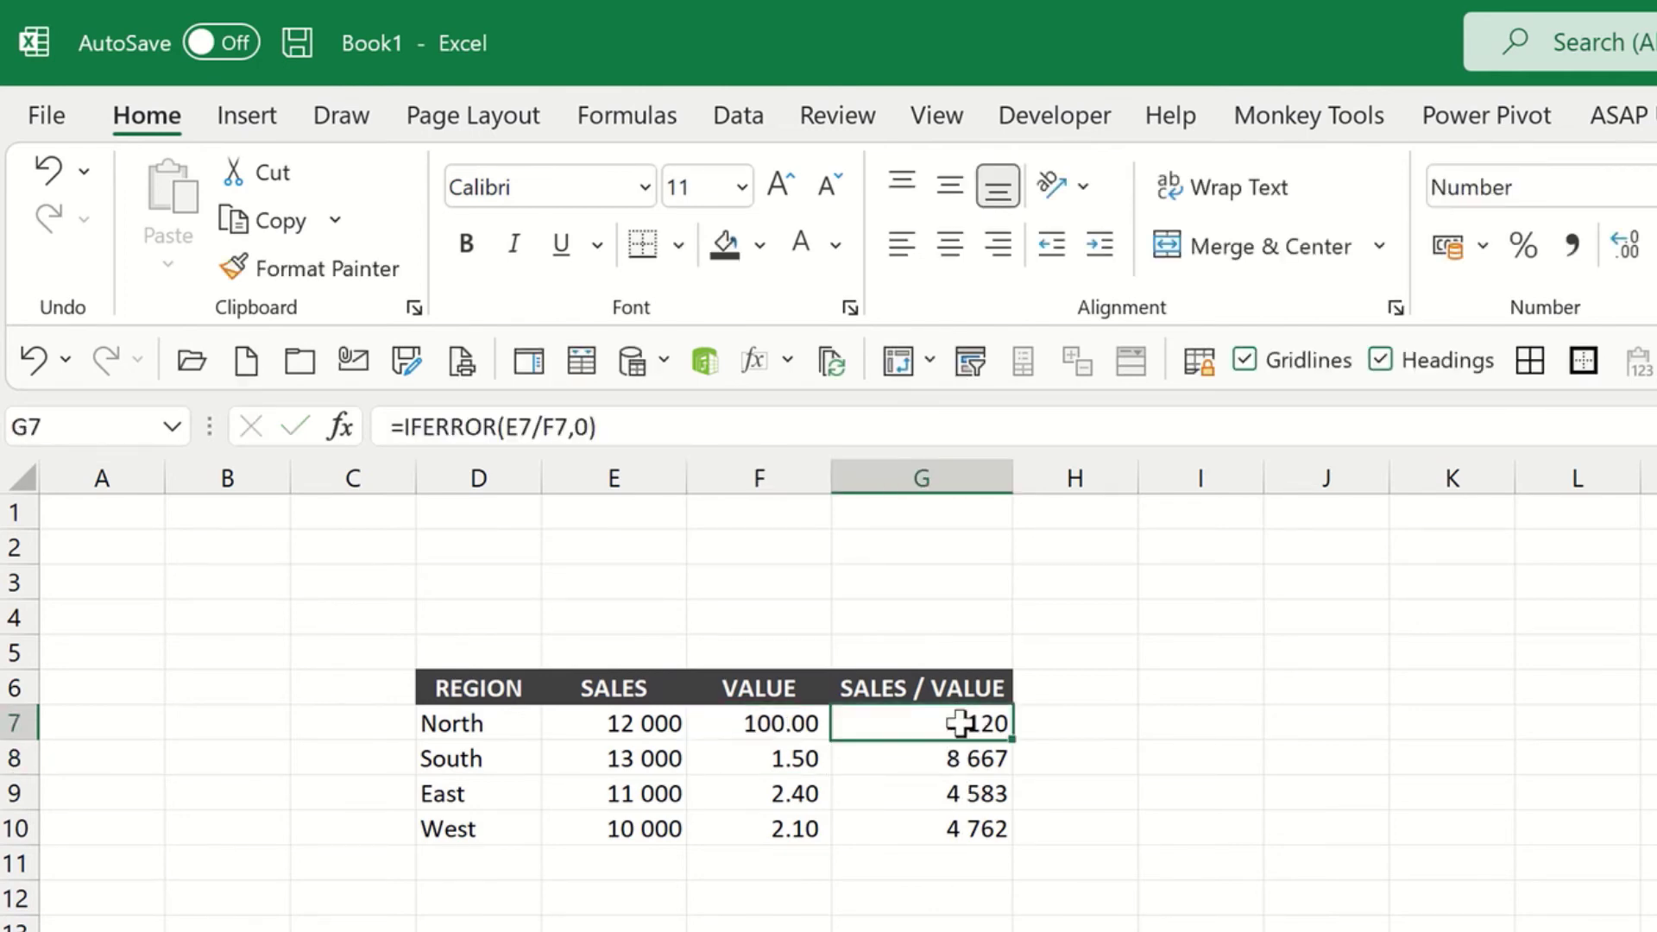
pyautogui.doubleClick(1004, 738)
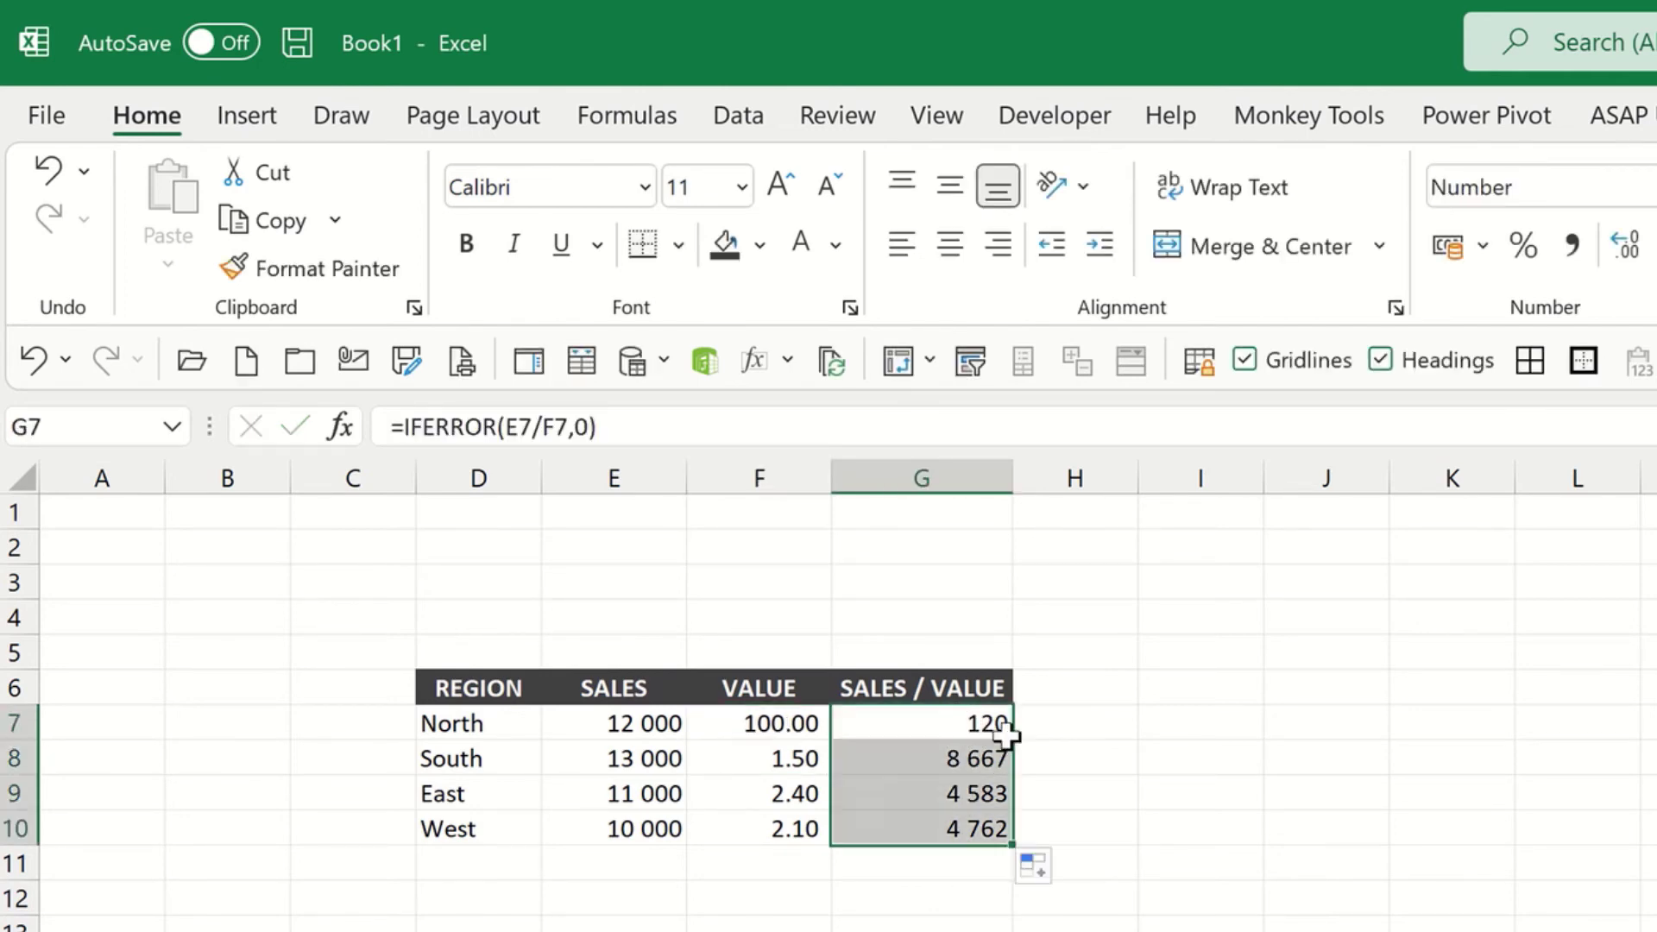
pyautogui.click(732, 805)
pyautogui.press('Delete')
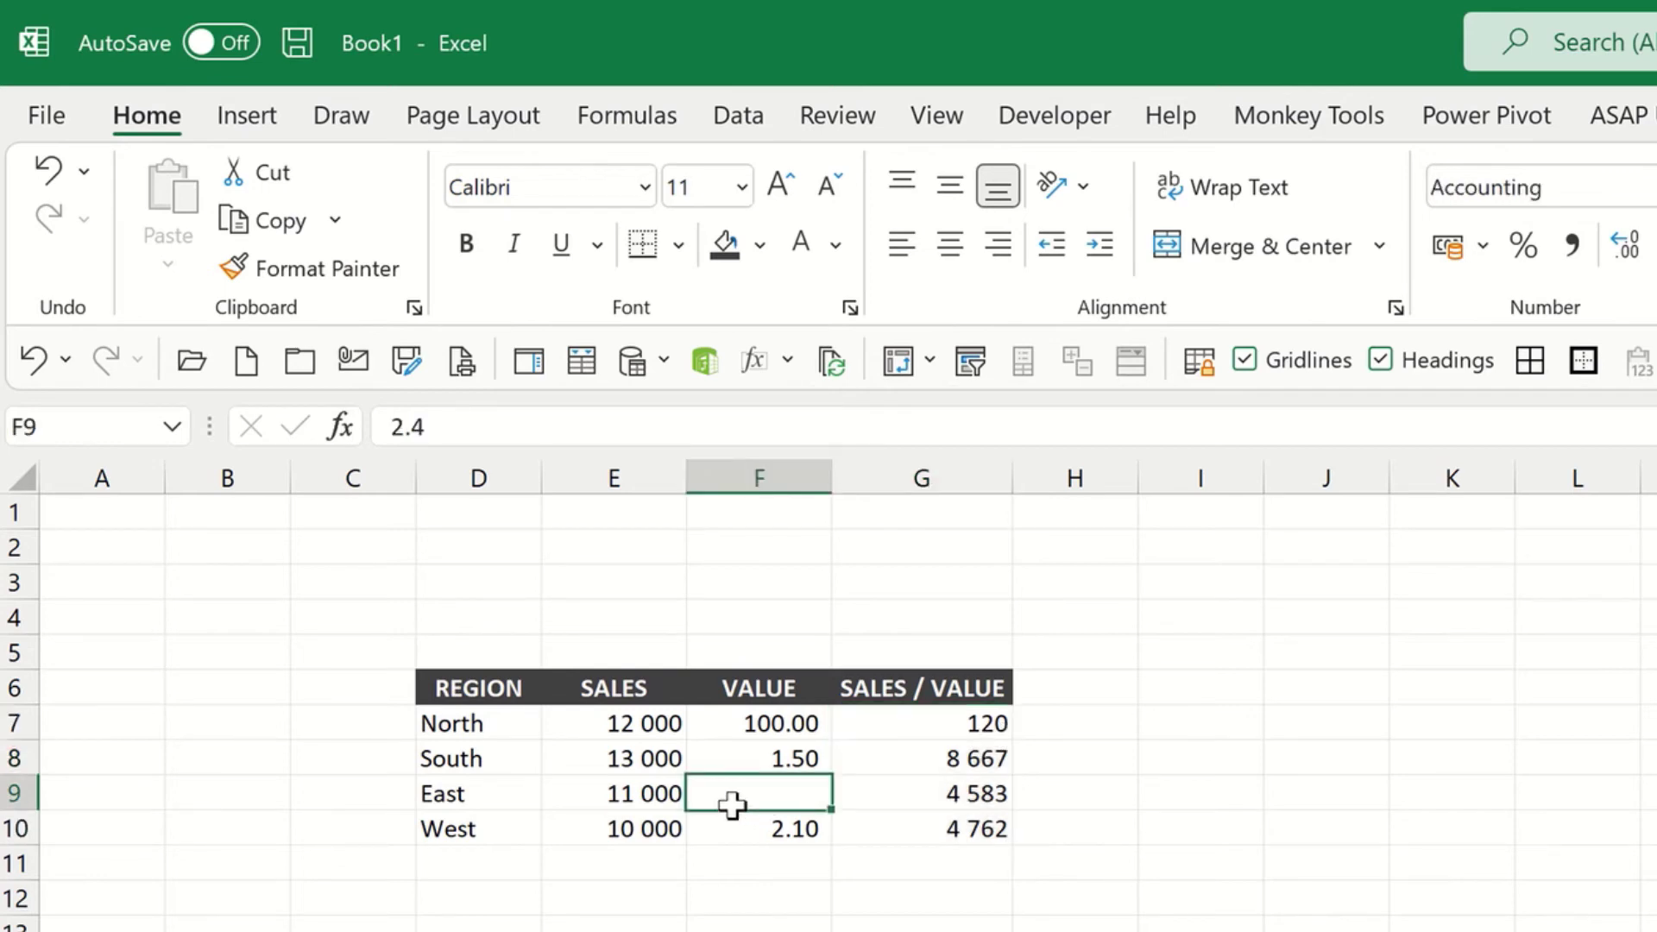
pyautogui.press('Down')
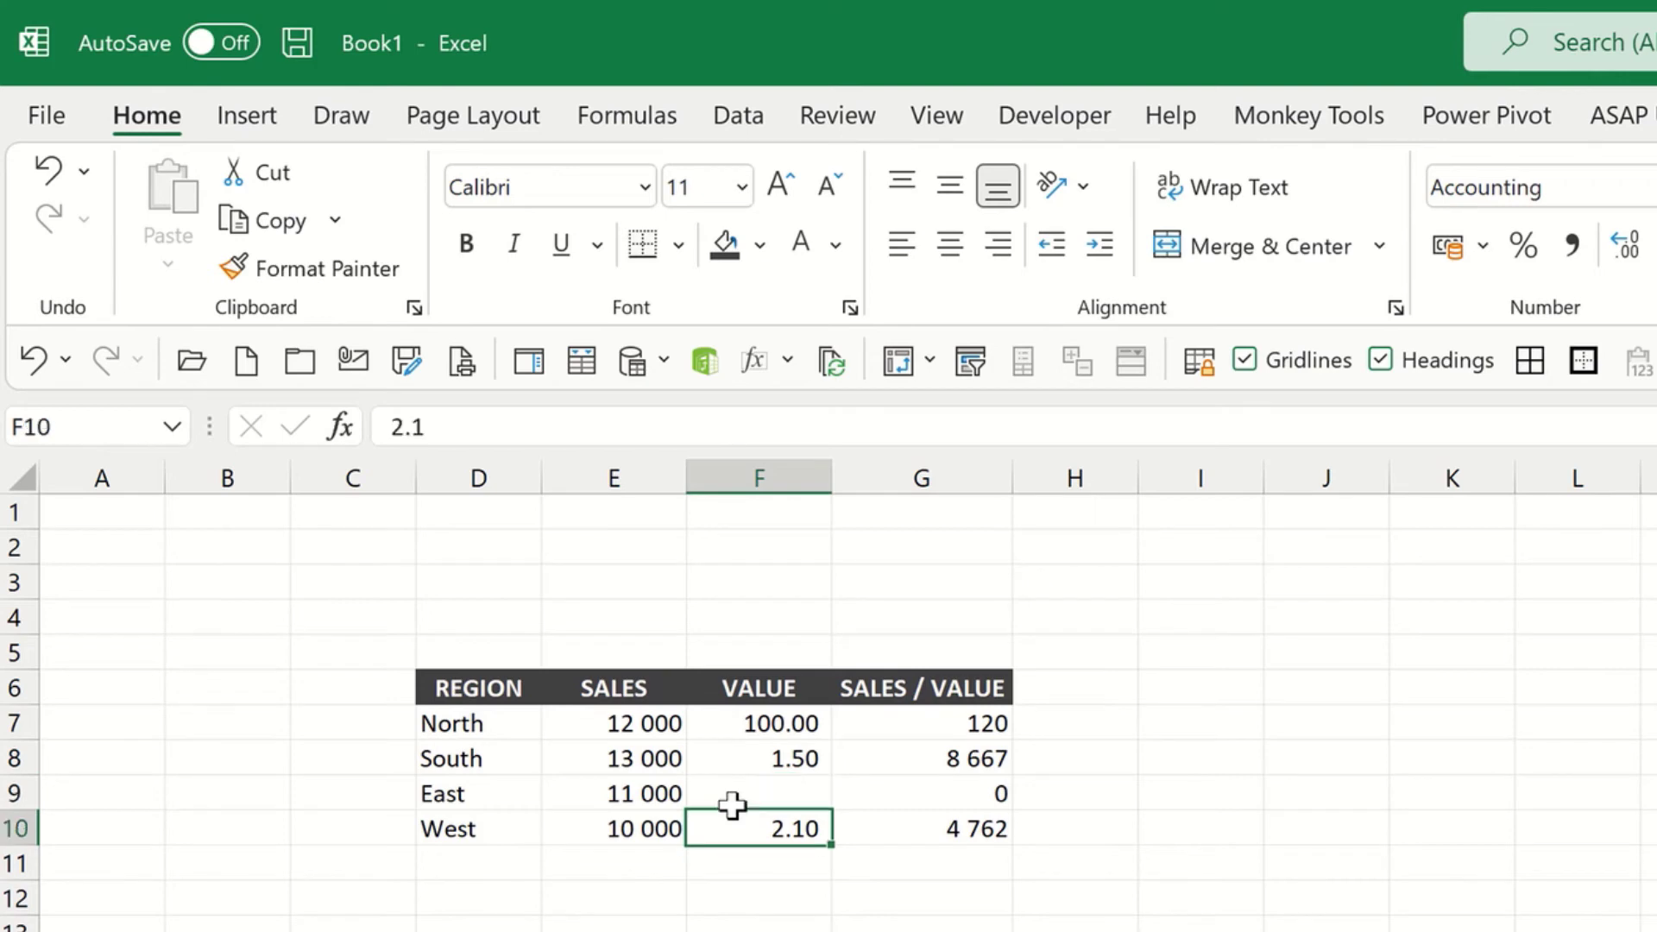
pyautogui.click(868, 793)
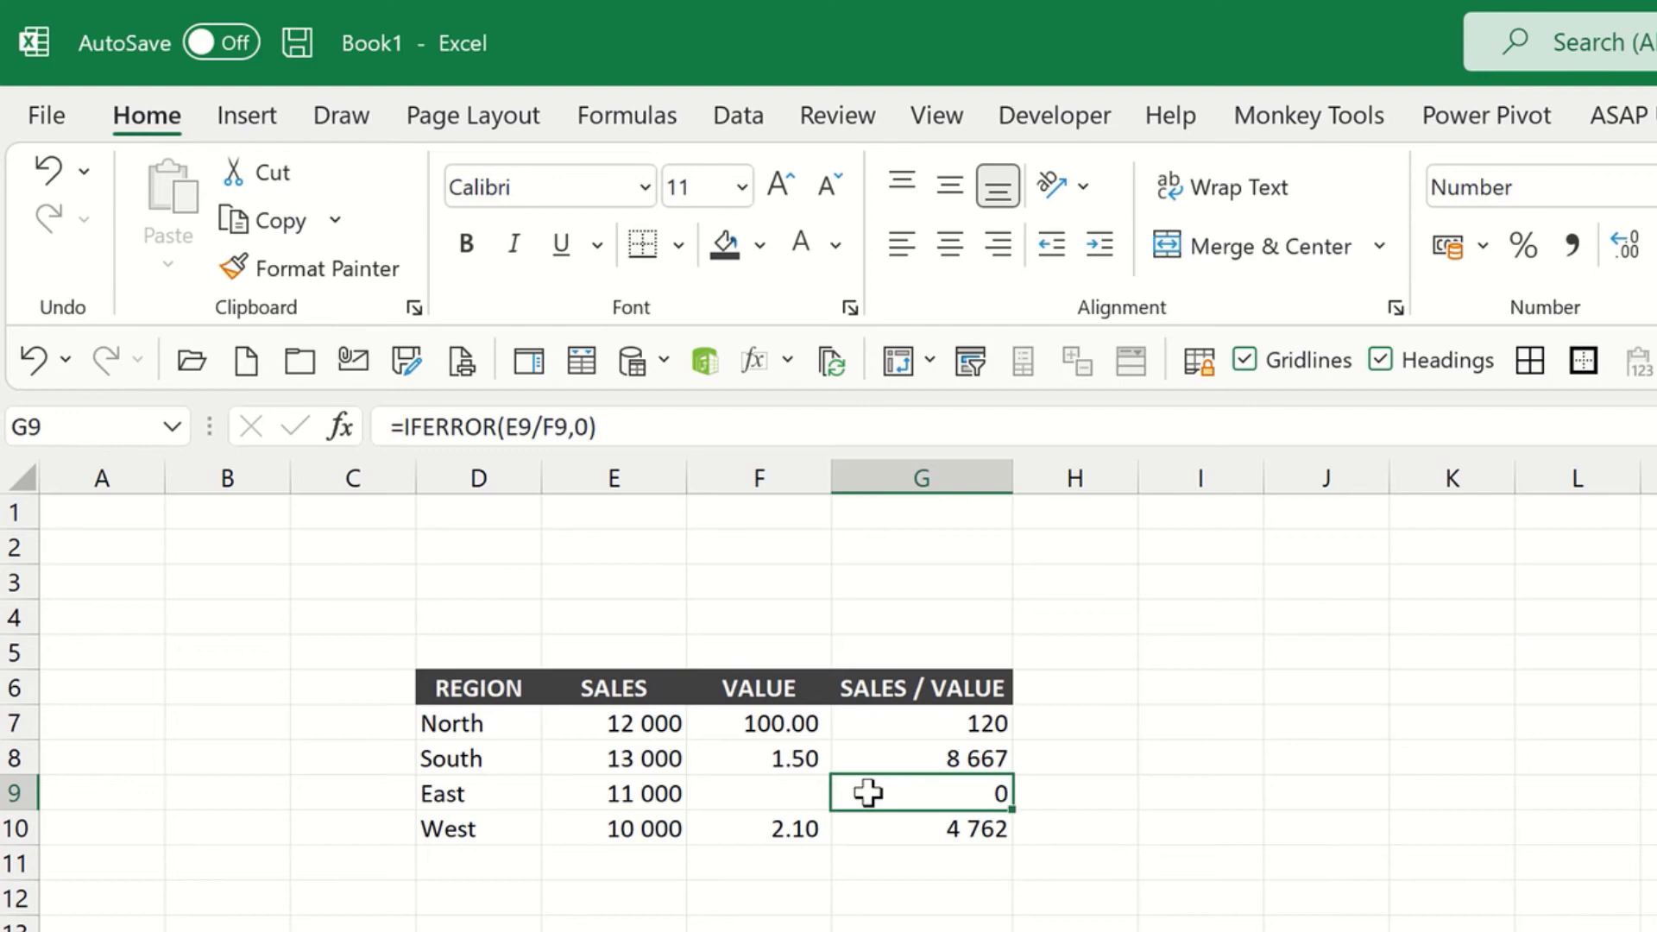
# Step: Inspect the IFERROR formula for the East region in G9, leaving it as is
pyautogui.doubleClick(867, 793)
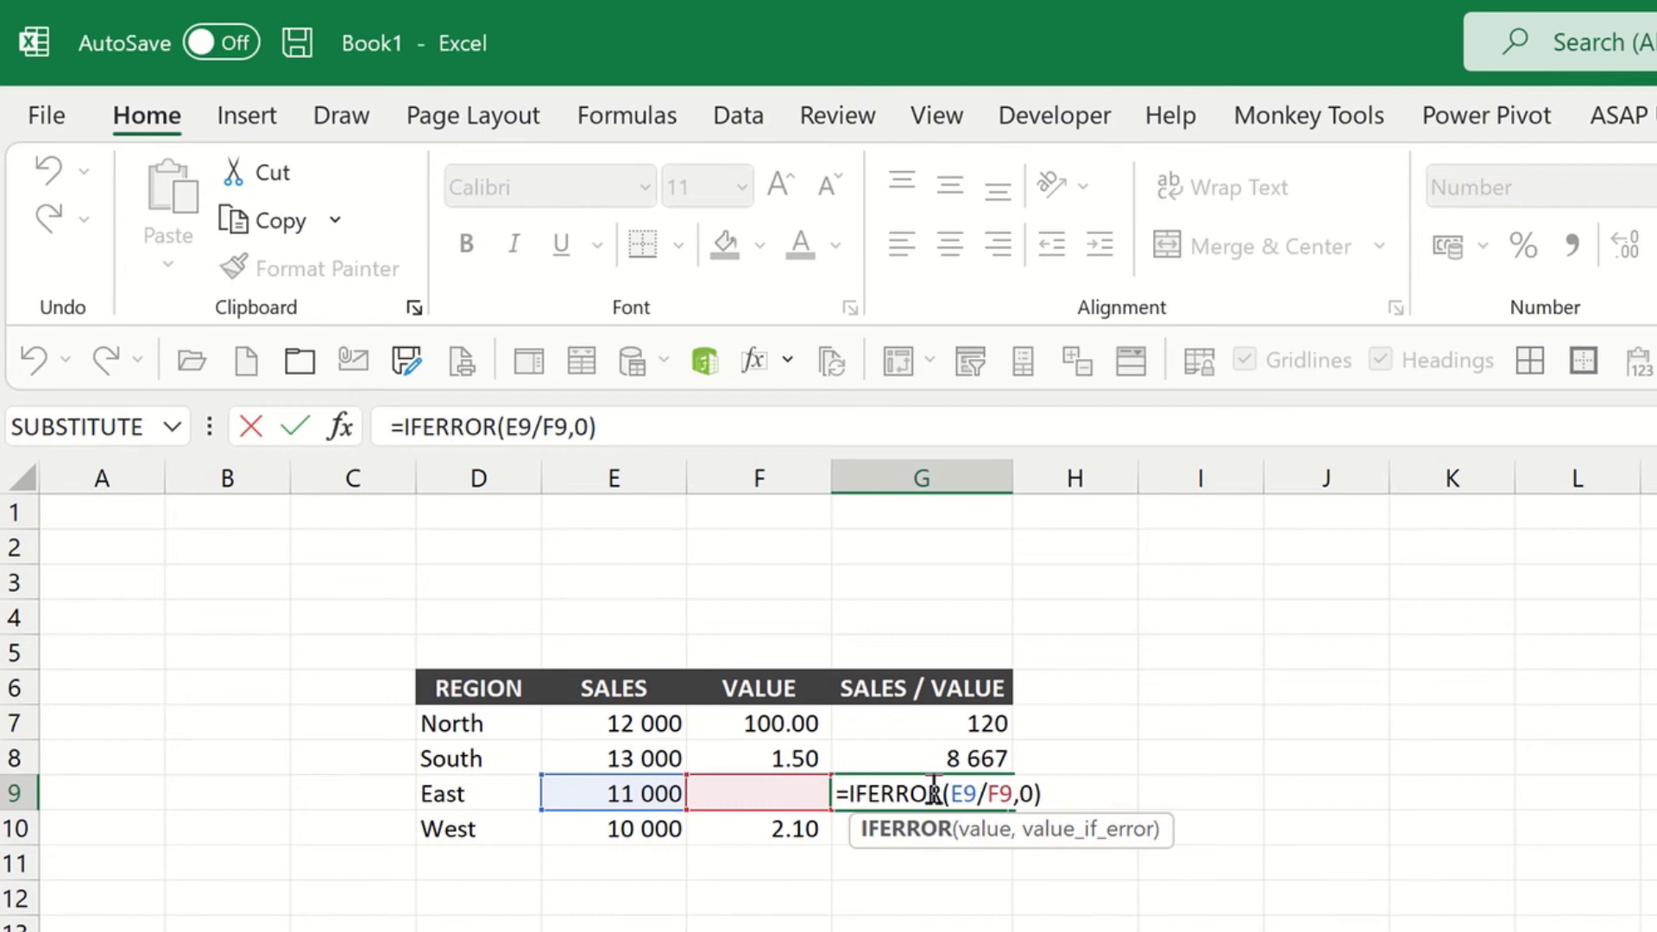
pyautogui.hotkey('ctrl', 'Return')
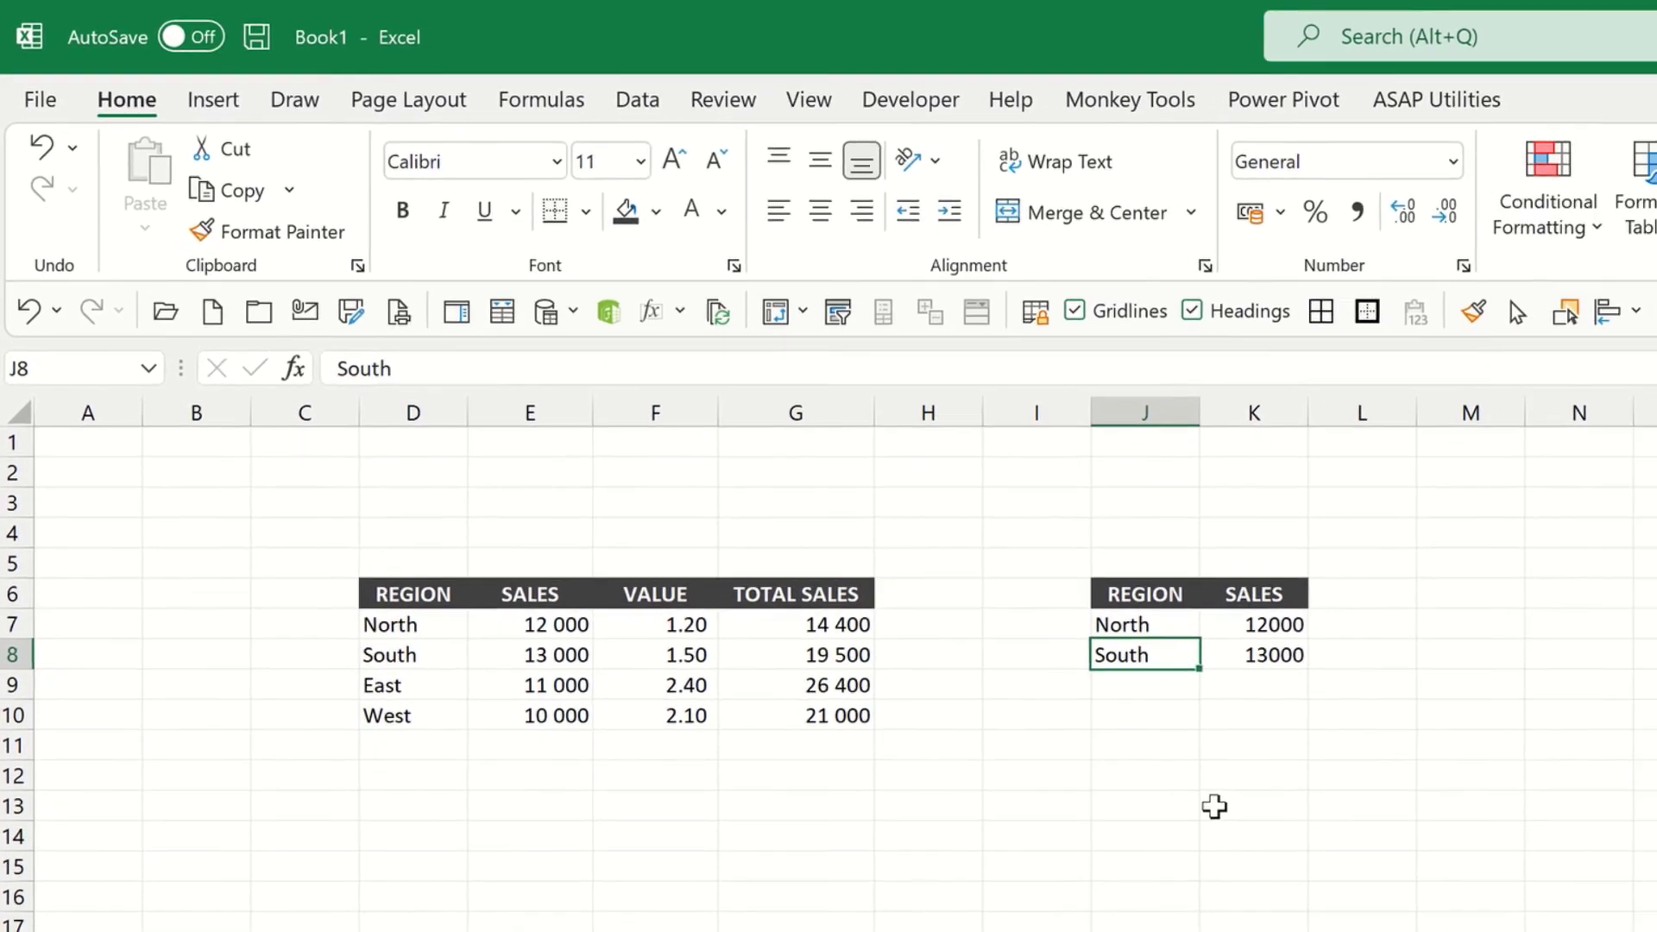
# Step: Review the regional sales table and the lookup table, and examine the VLOOKUP formula in K7, including its column index argument
pyautogui.click(1198, 794)
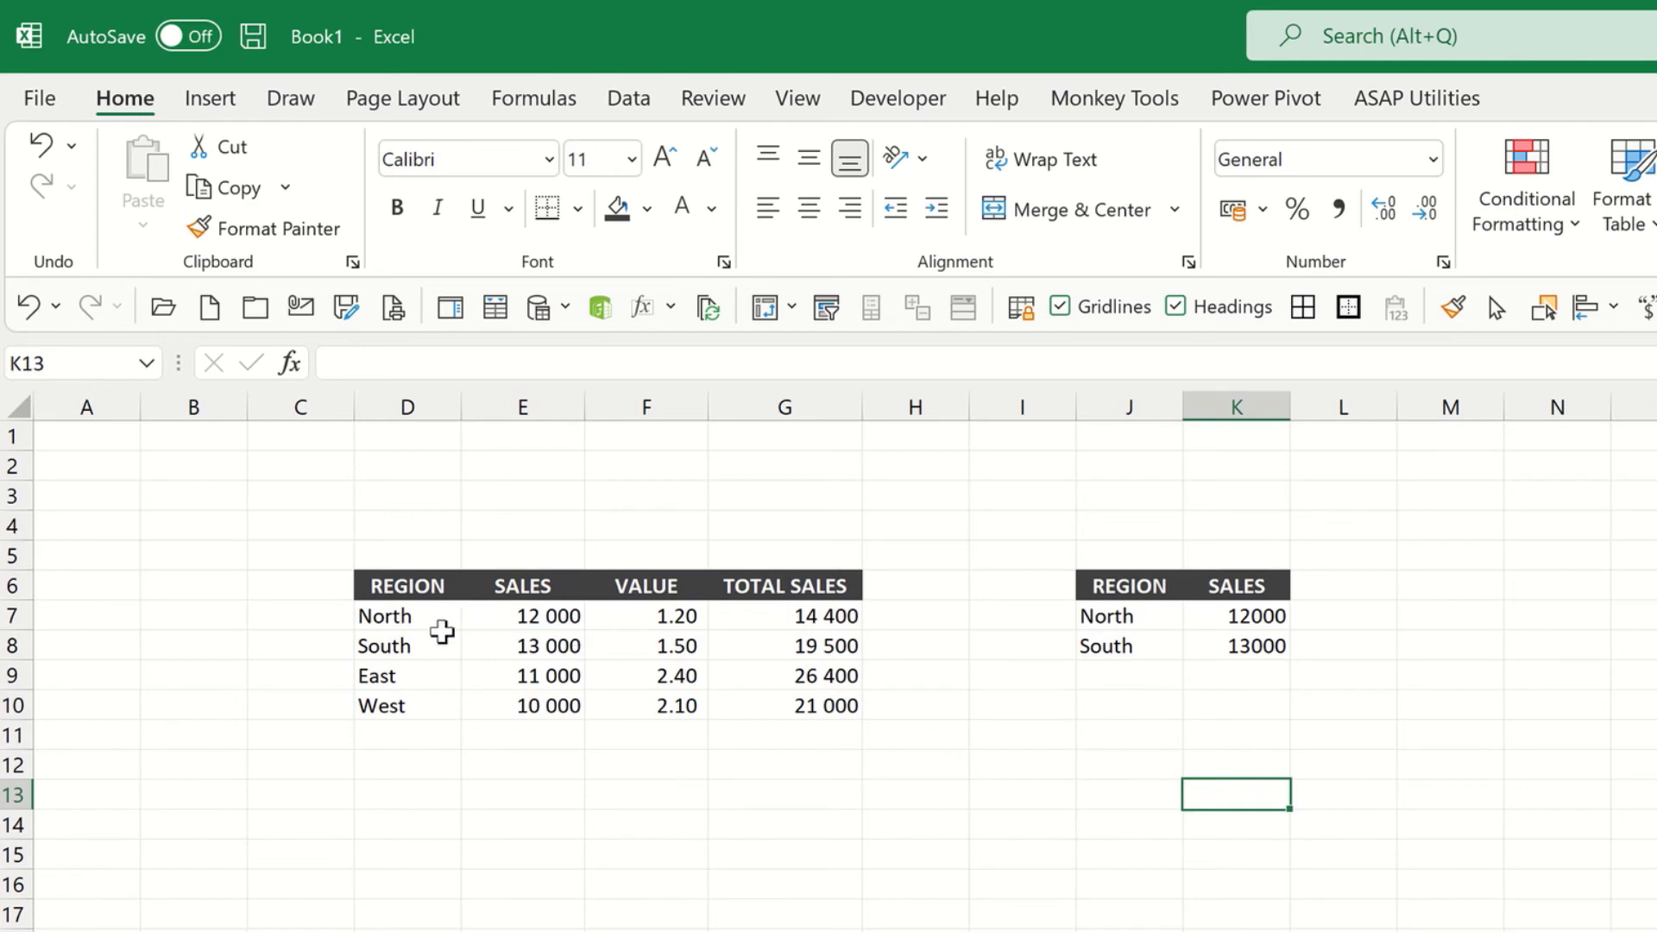
pyautogui.moveTo(441, 641); pyautogui.dragTo(828, 738)
pyautogui.click(1008, 740)
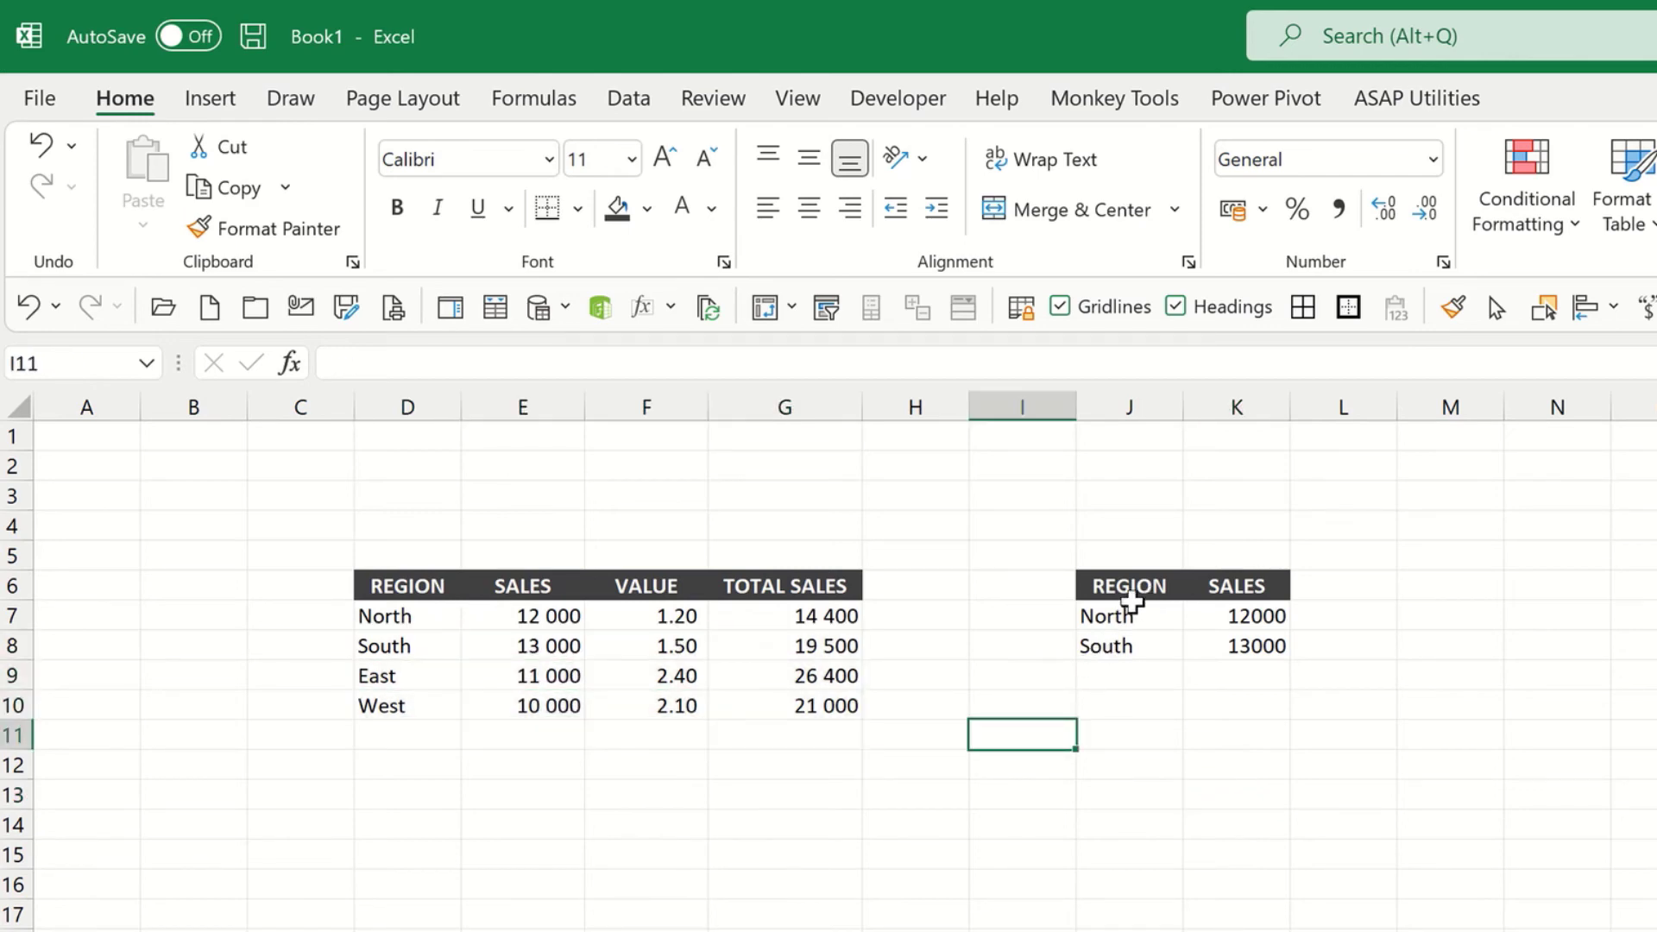
pyautogui.click(1135, 615)
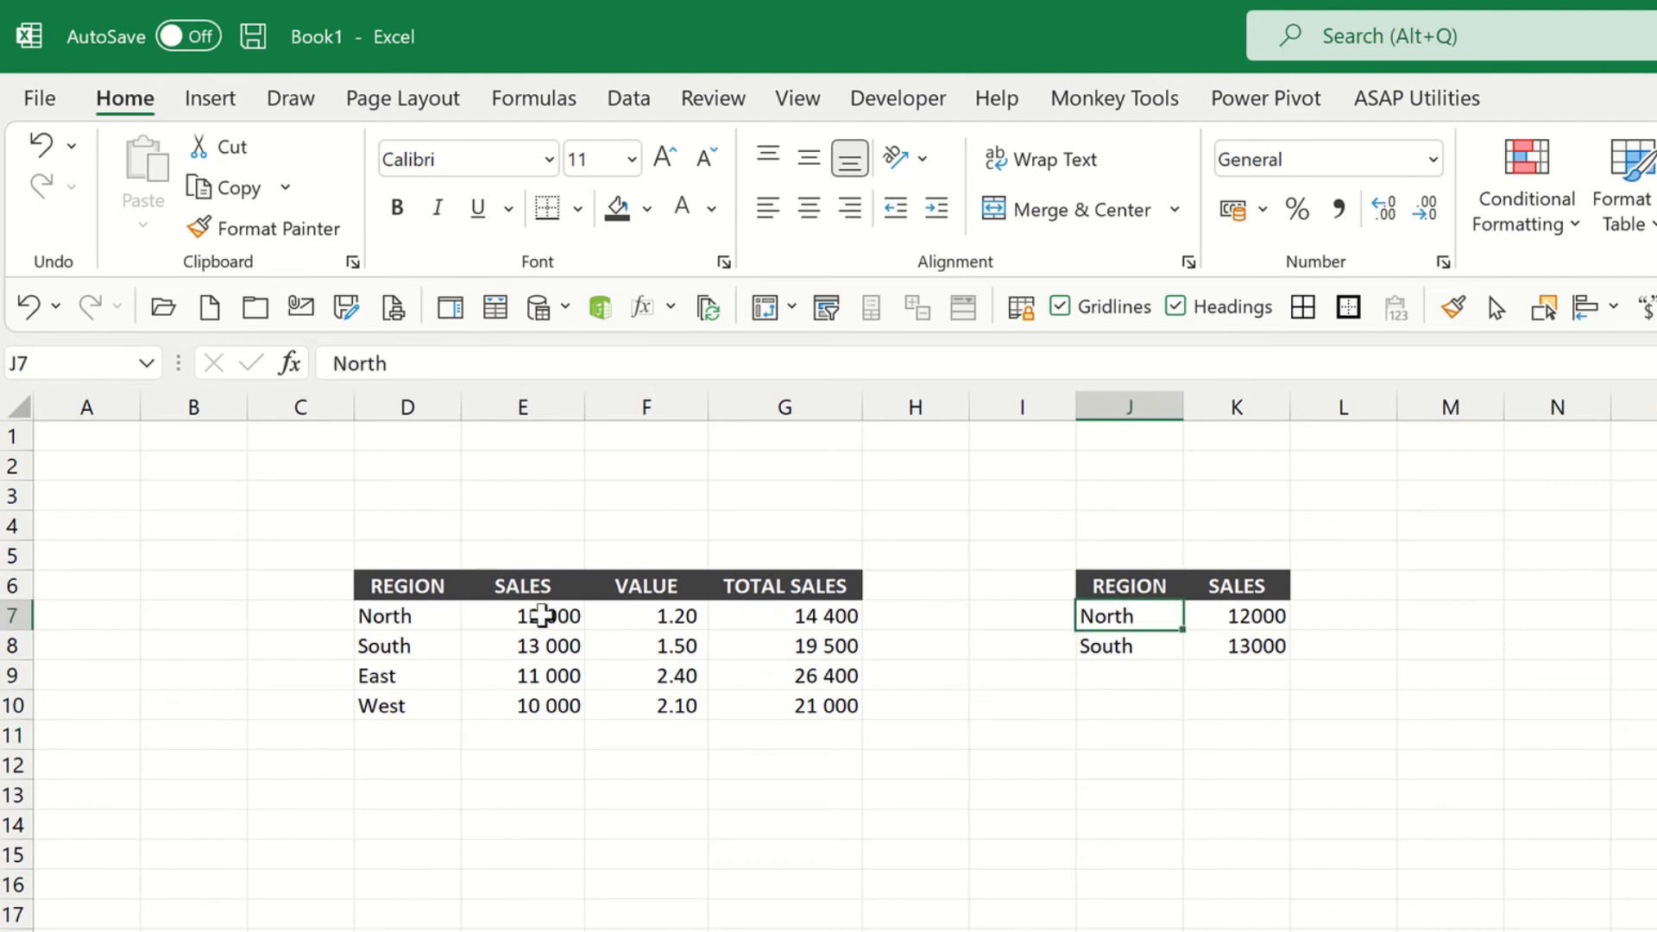
pyautogui.click(540, 615)
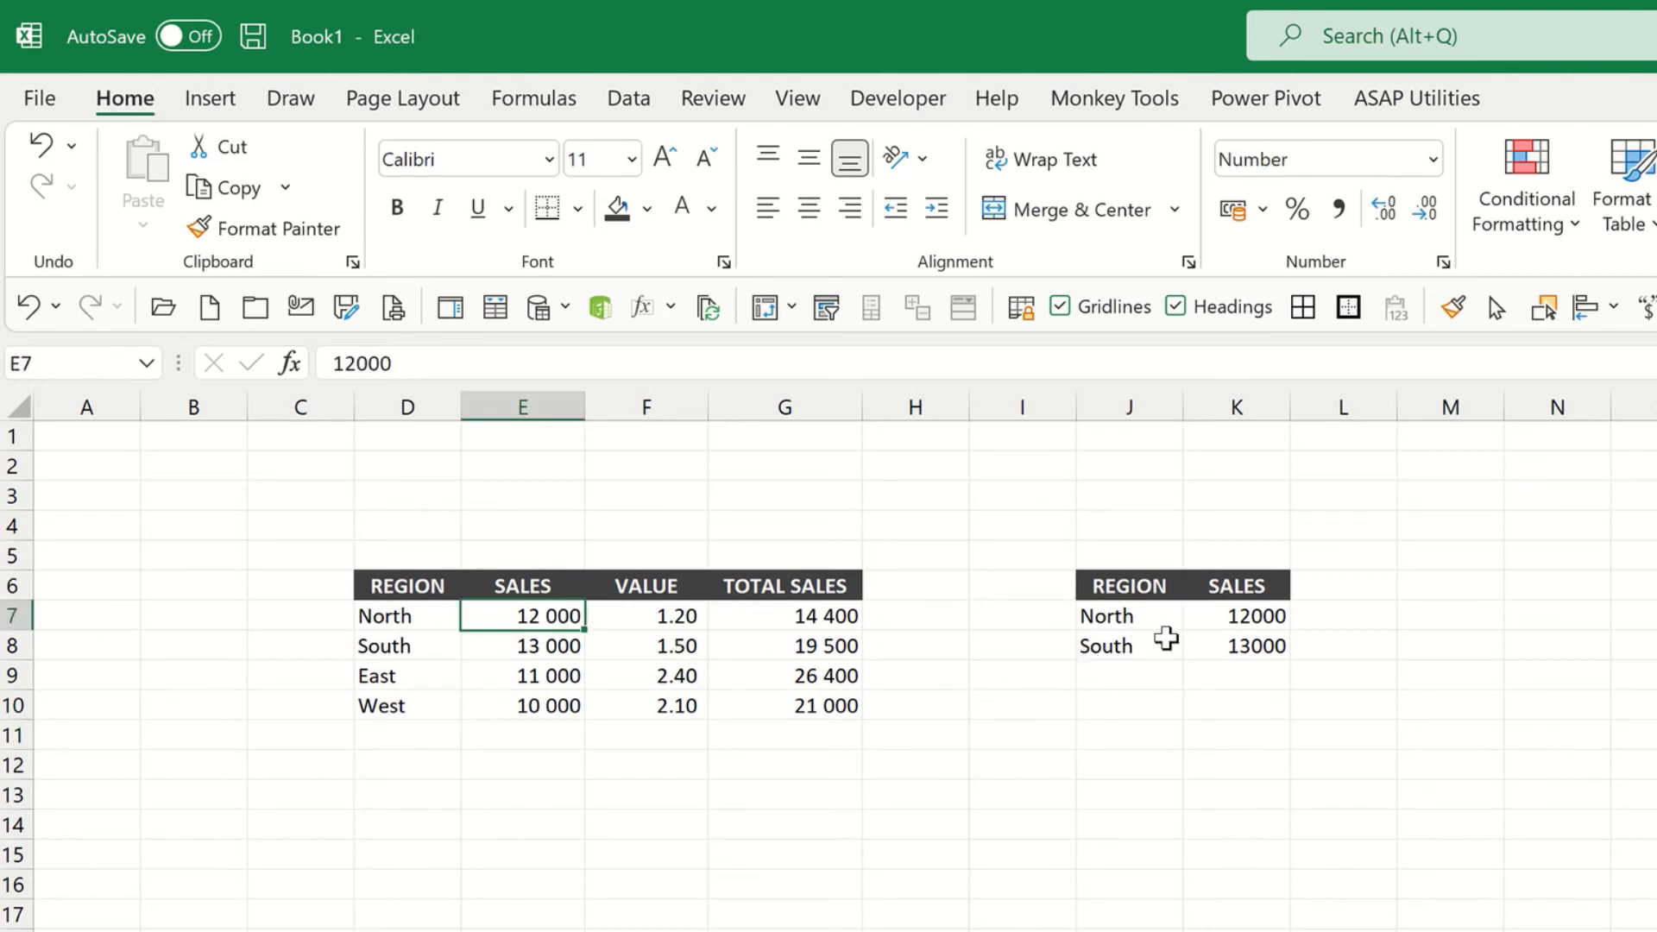
pyautogui.doubleClick(1230, 615)
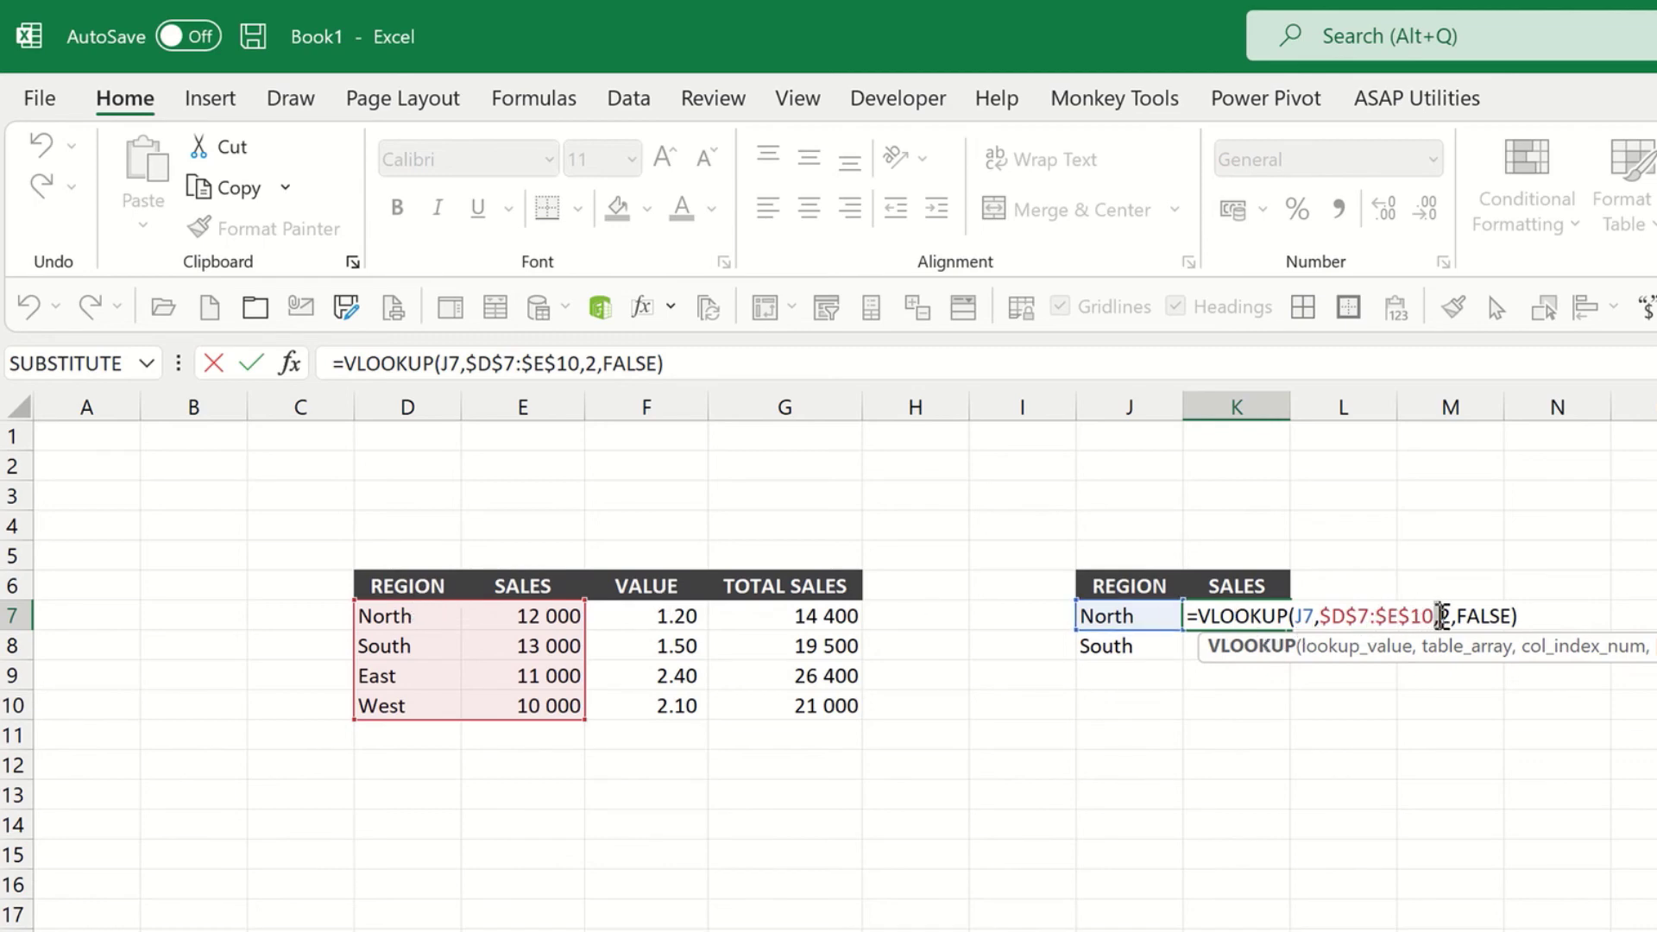
pyautogui.moveTo(1437, 616); pyautogui.dragTo(1449, 615)
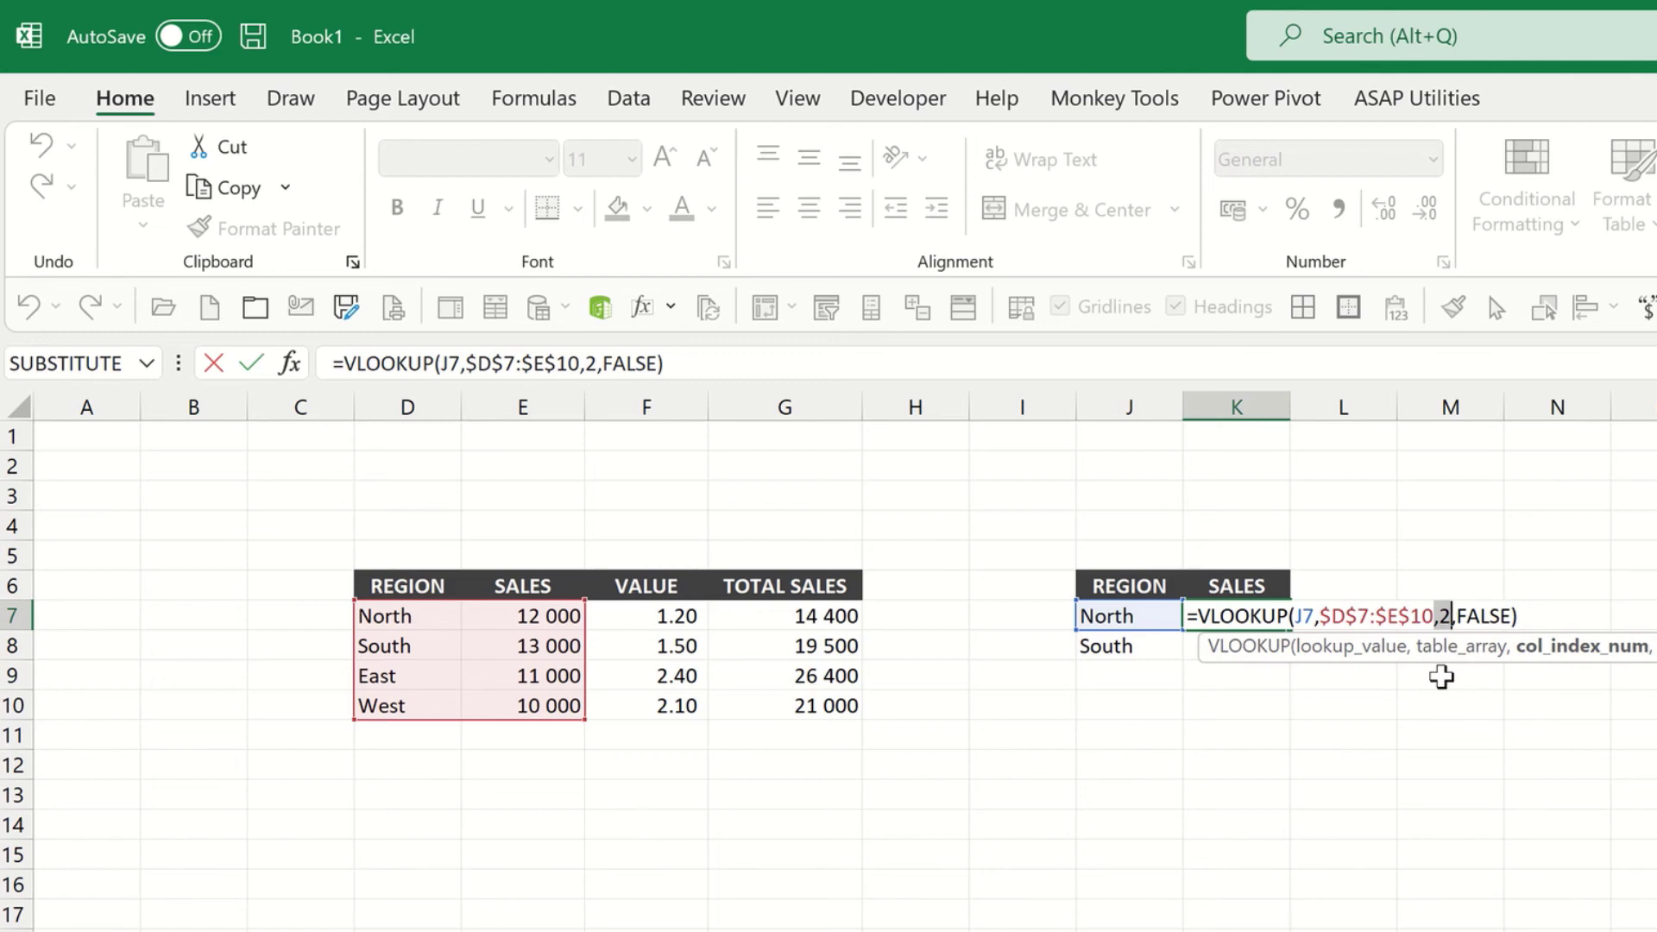
pyautogui.hotkey('ctrl', 'Return')
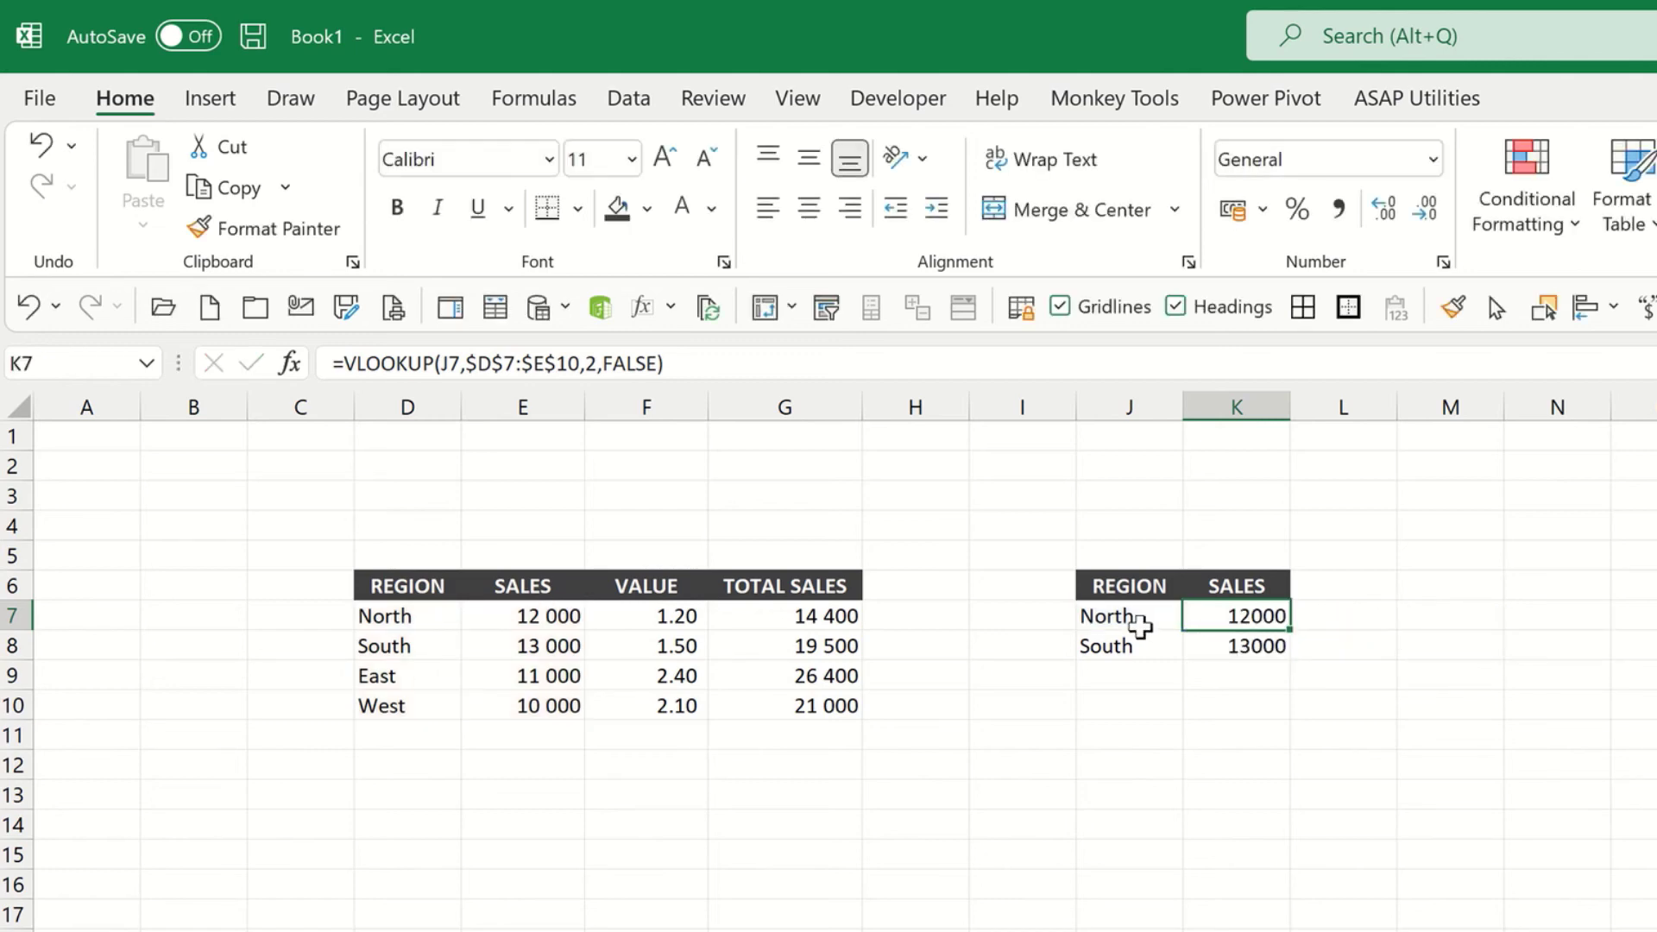
# Step: Misspell the lookup region in J7 as Norht to provoke a lookup error in K7
pyautogui.click(1148, 618)
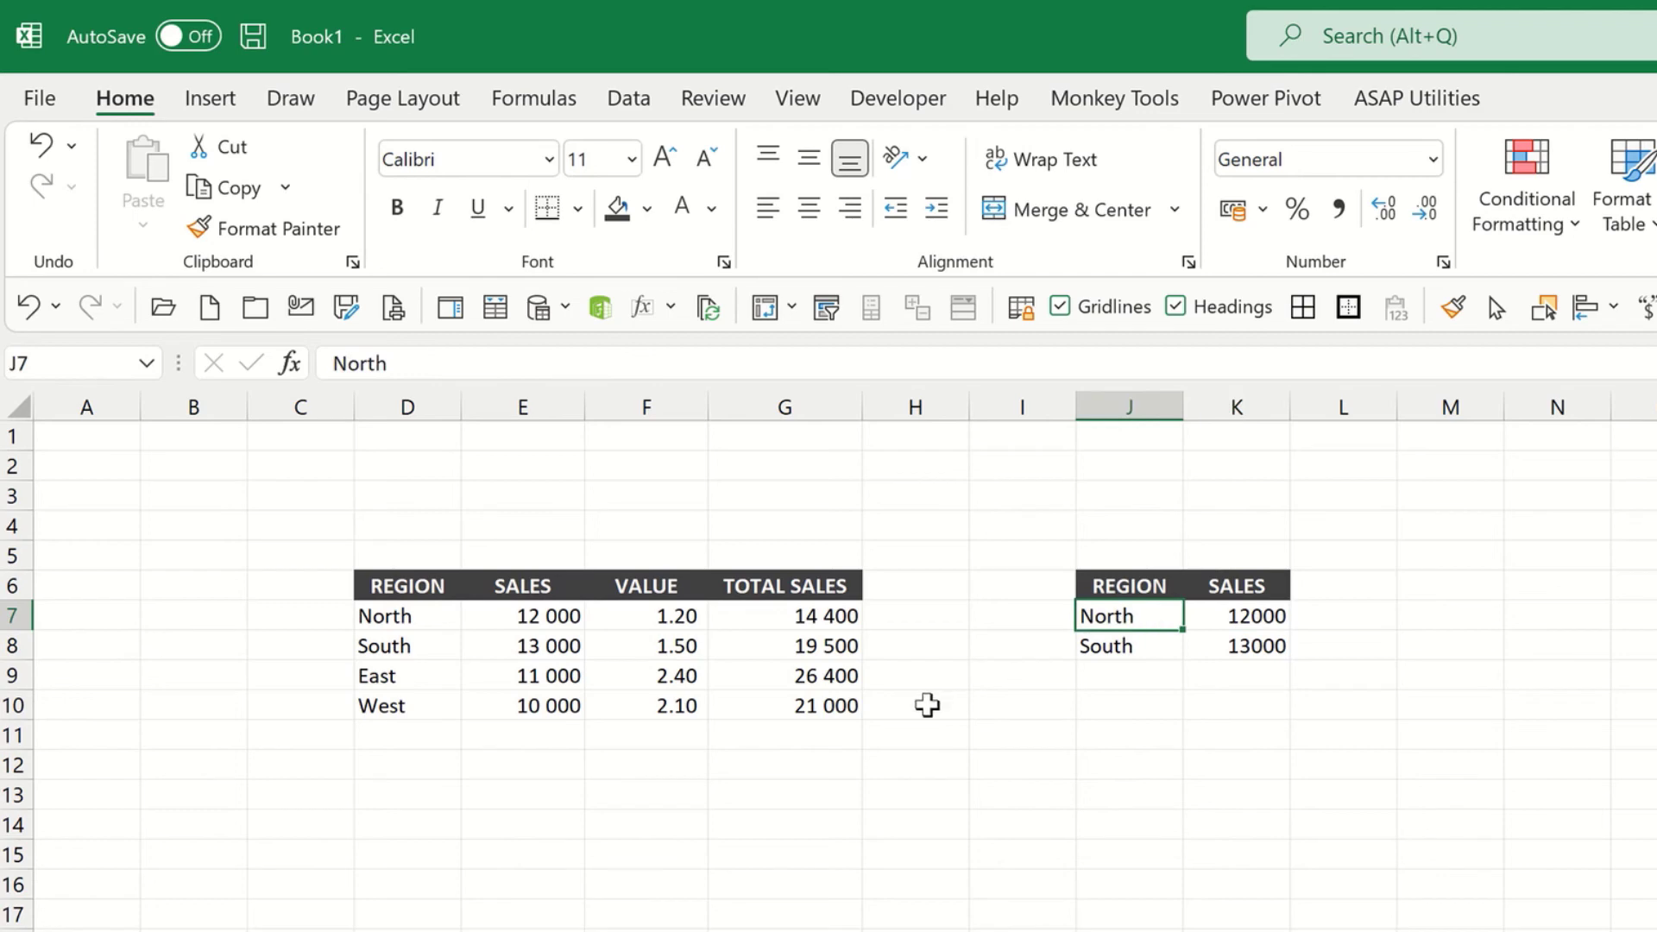
pyautogui.write('N')
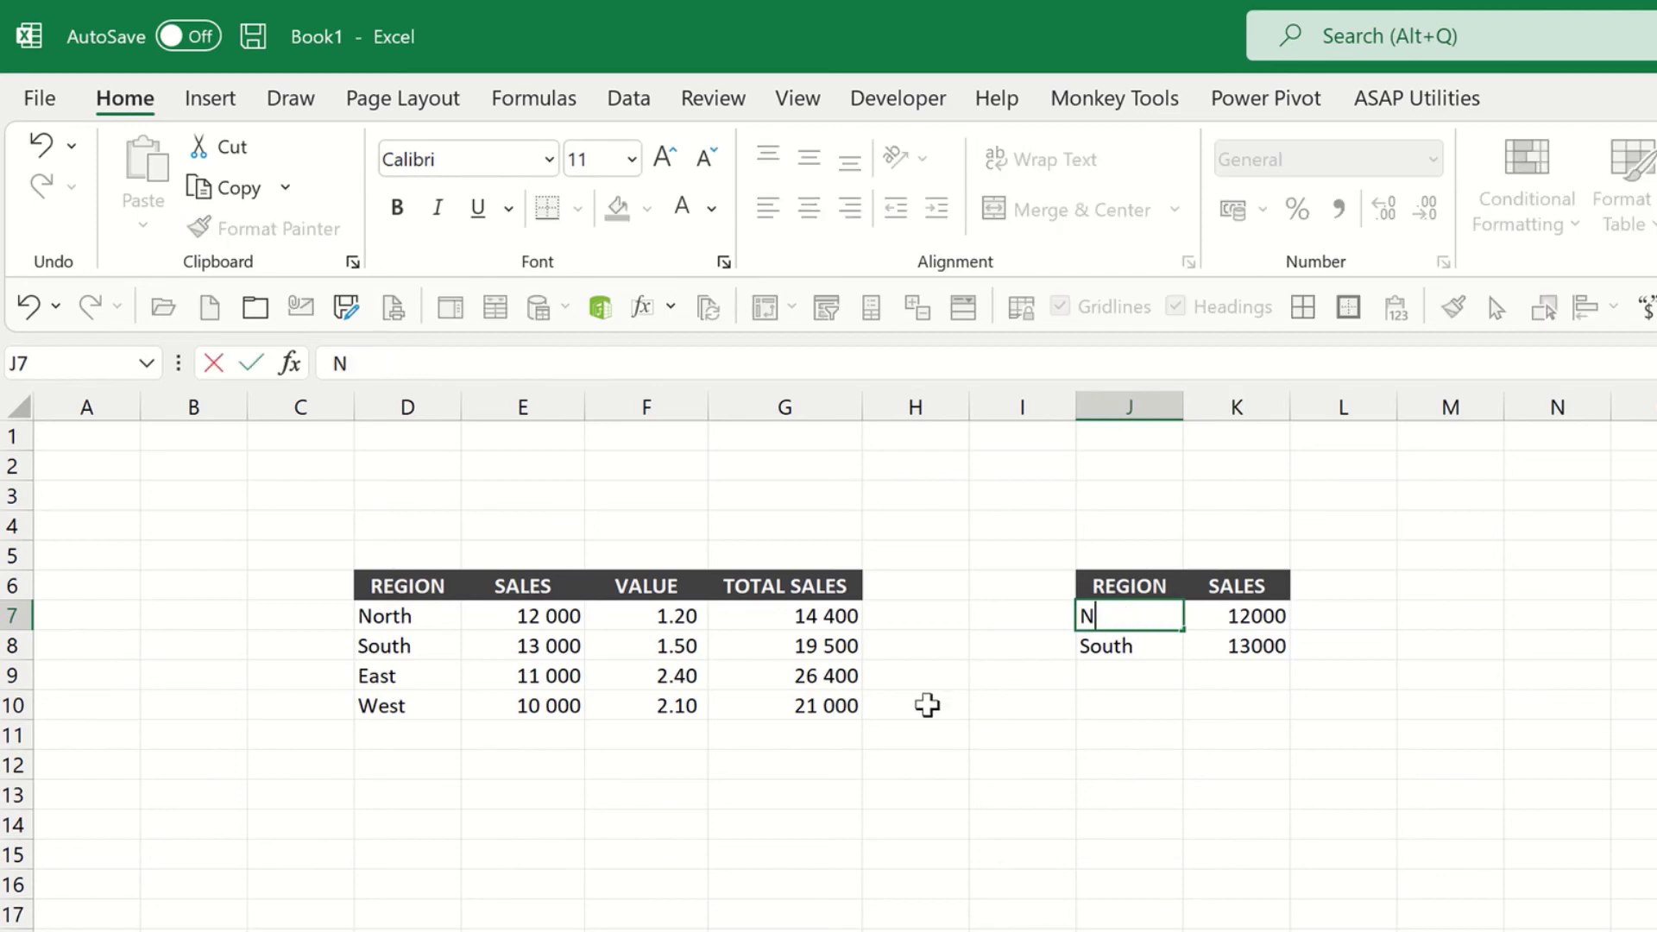
pyautogui.write('orht')
pyautogui.press('Return')
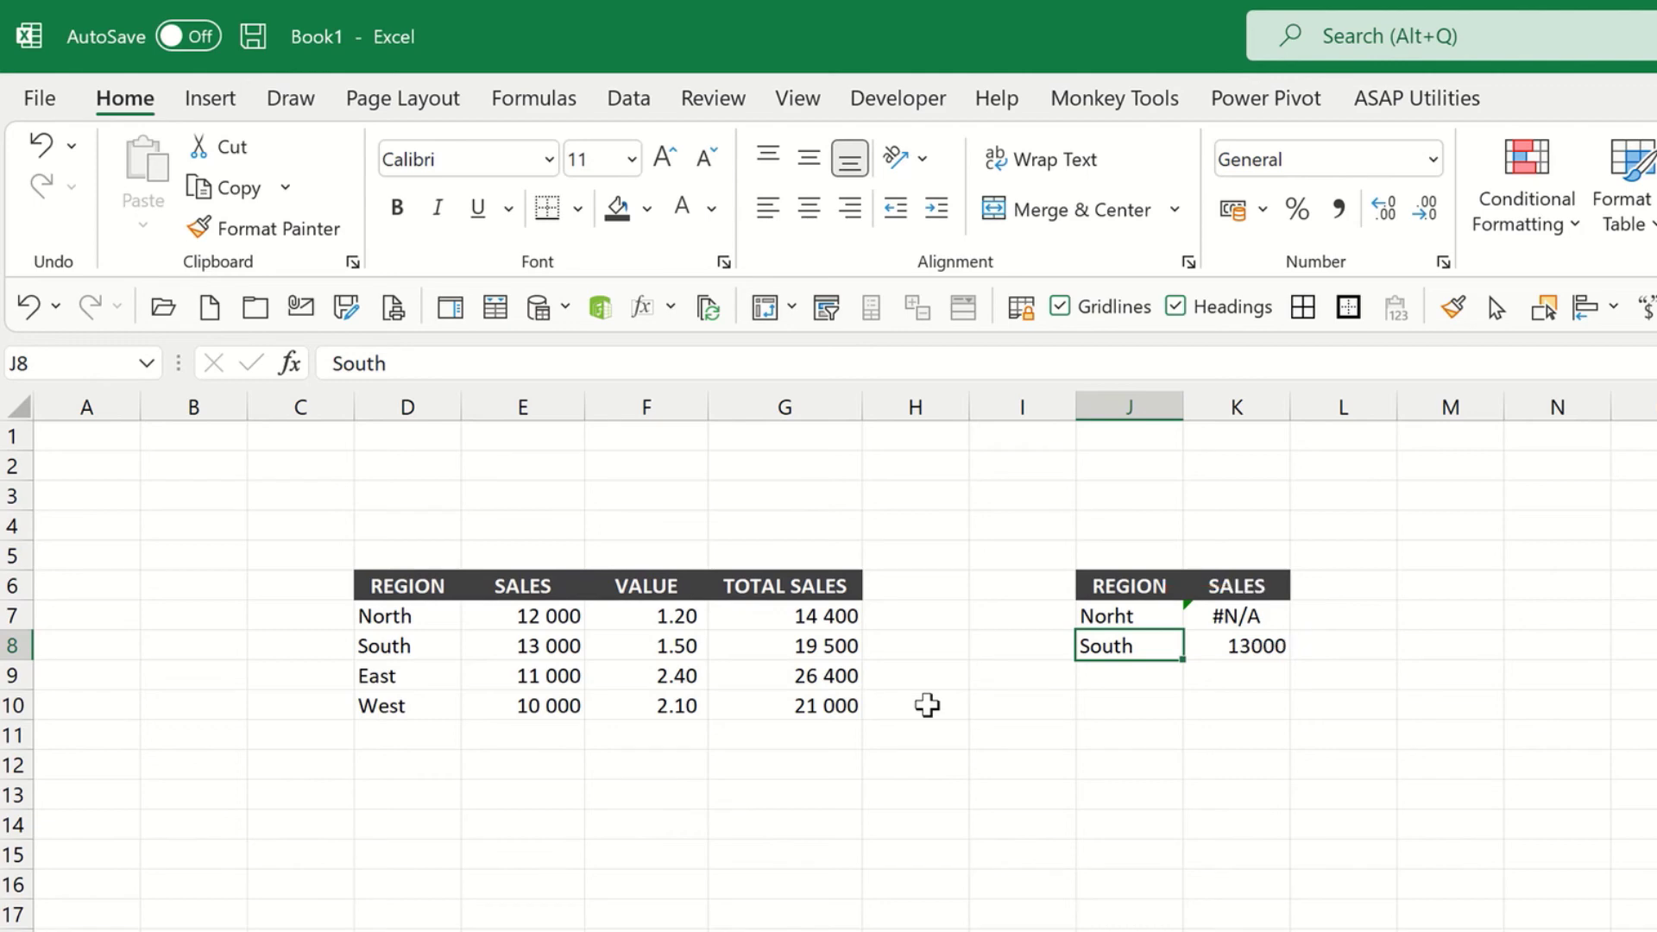
# Step: Wrap K7's lookup in IFERROR: =iferror(VLOOKUP(J7,$D$7:$E$10,2,FALSE),"Region not found"), and autofit column K
pyautogui.press('Up')
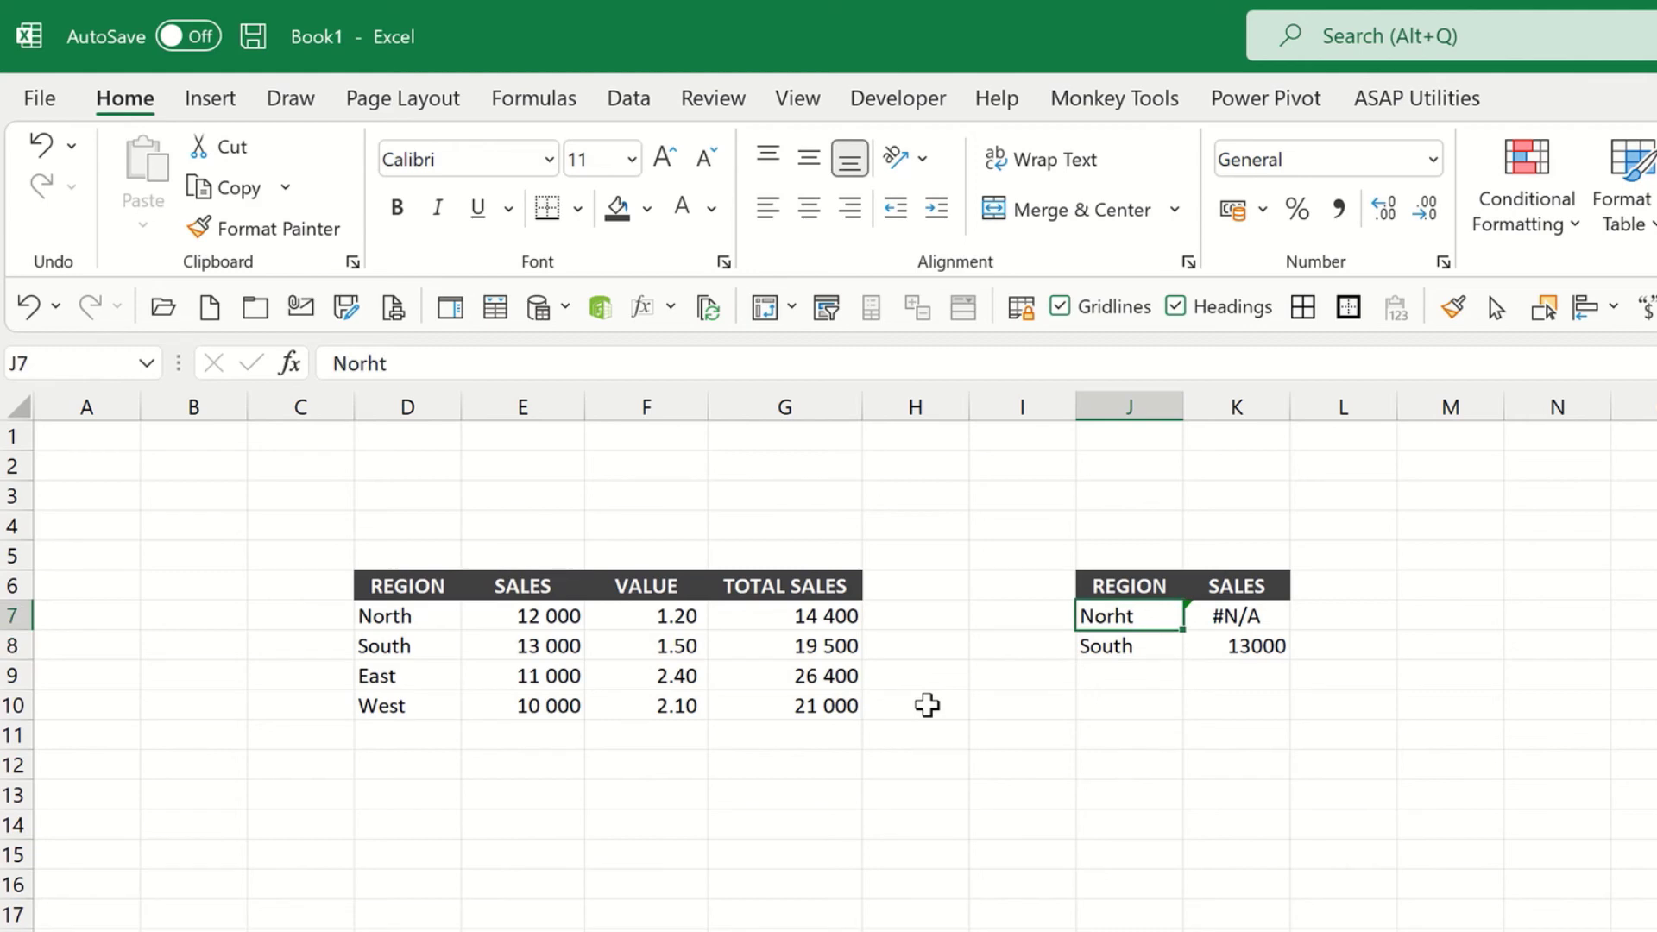
pyautogui.press('Right')
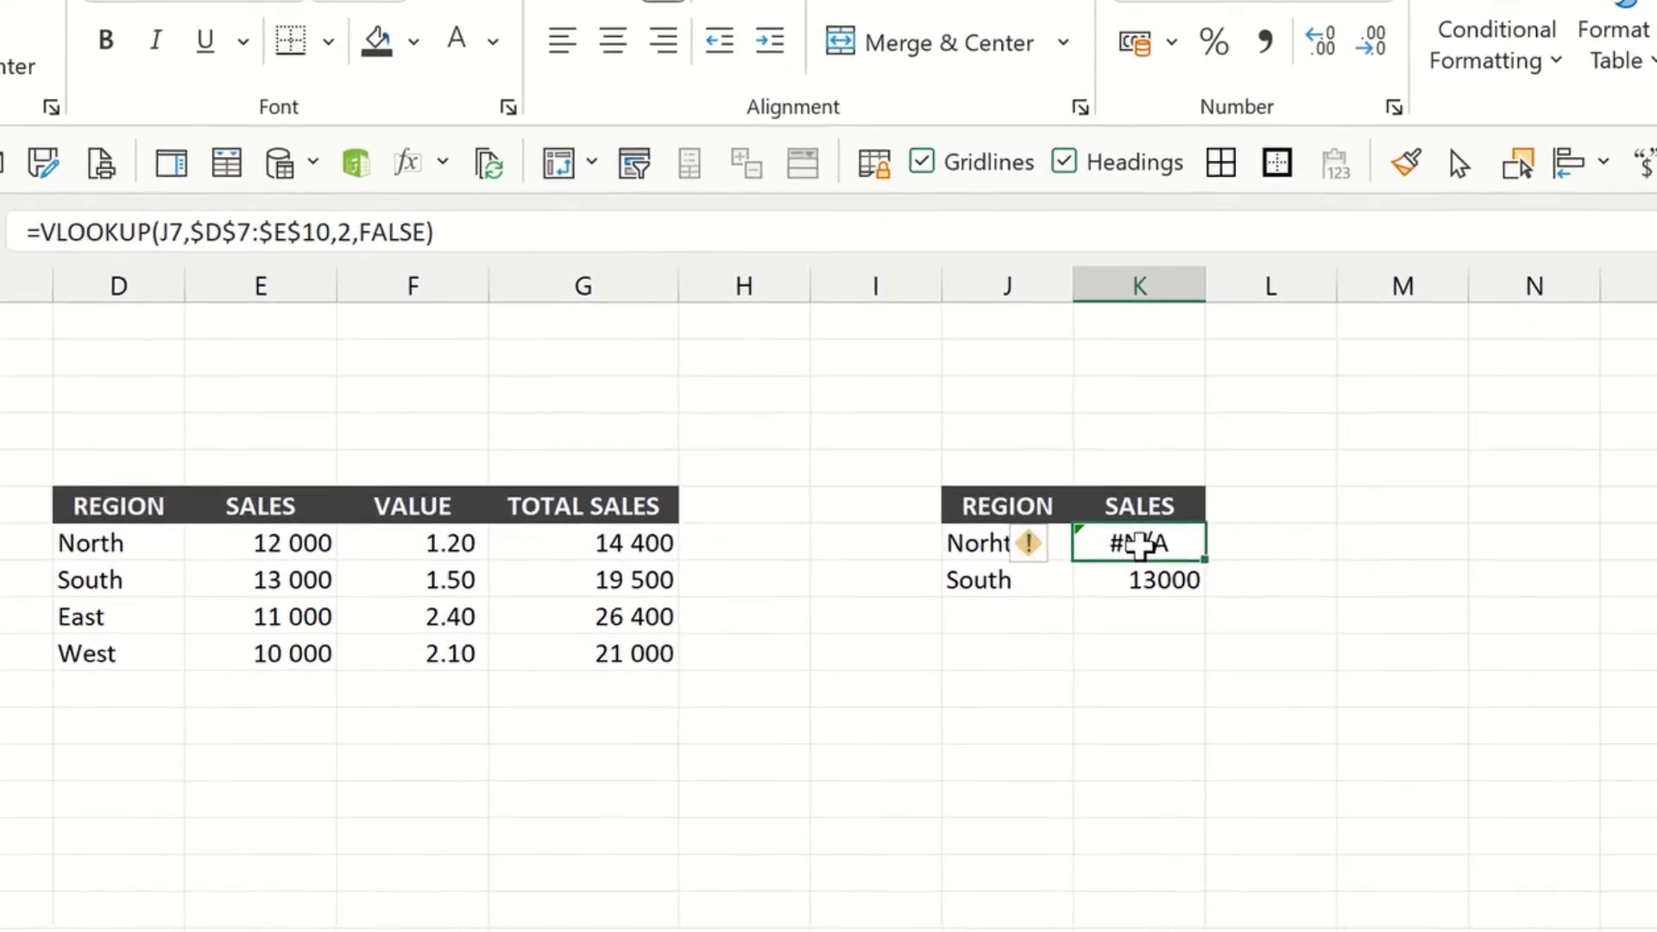
pyautogui.doubleClick(1135, 543)
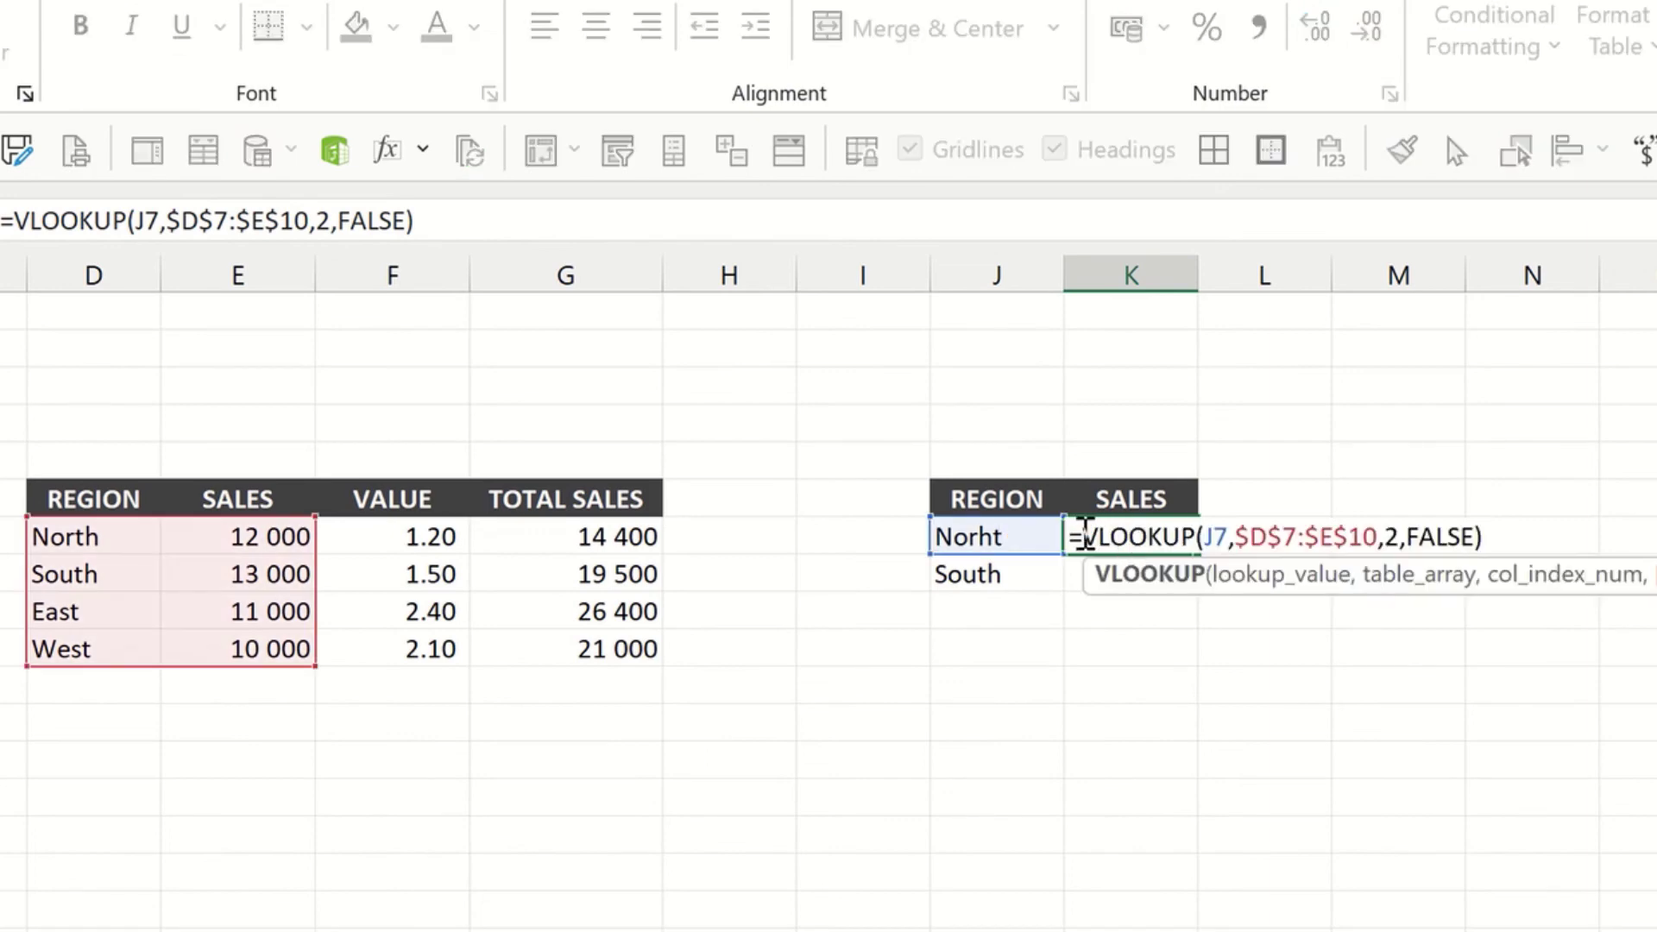
pyautogui.write('iferro')
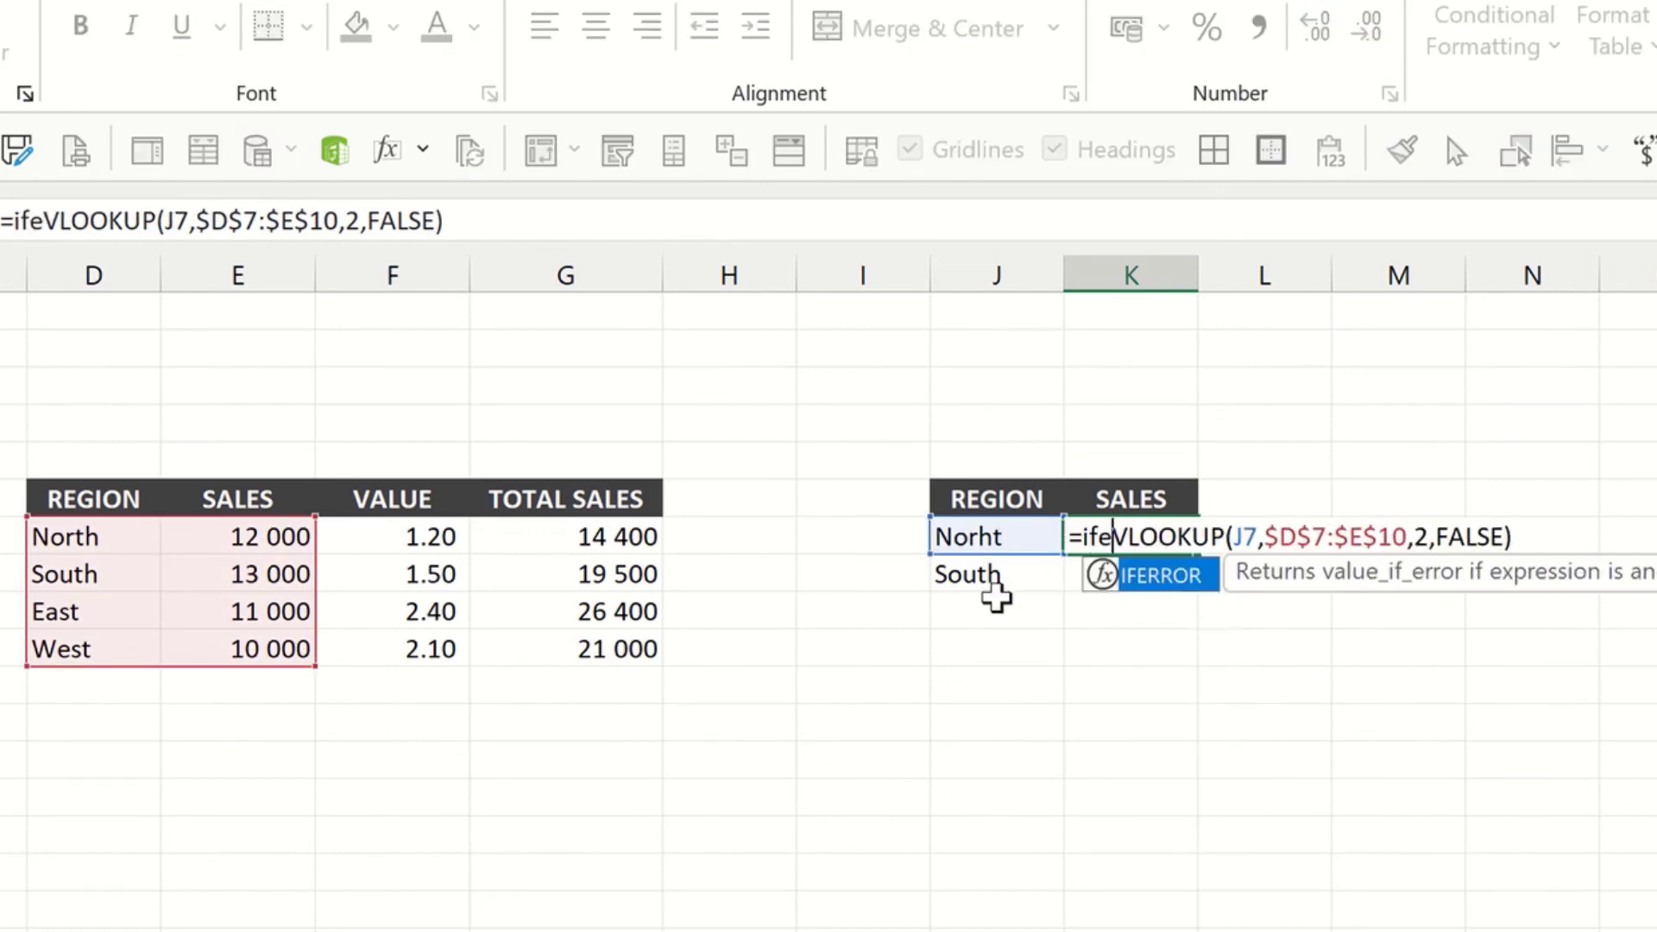
pyautogui.write('r(')
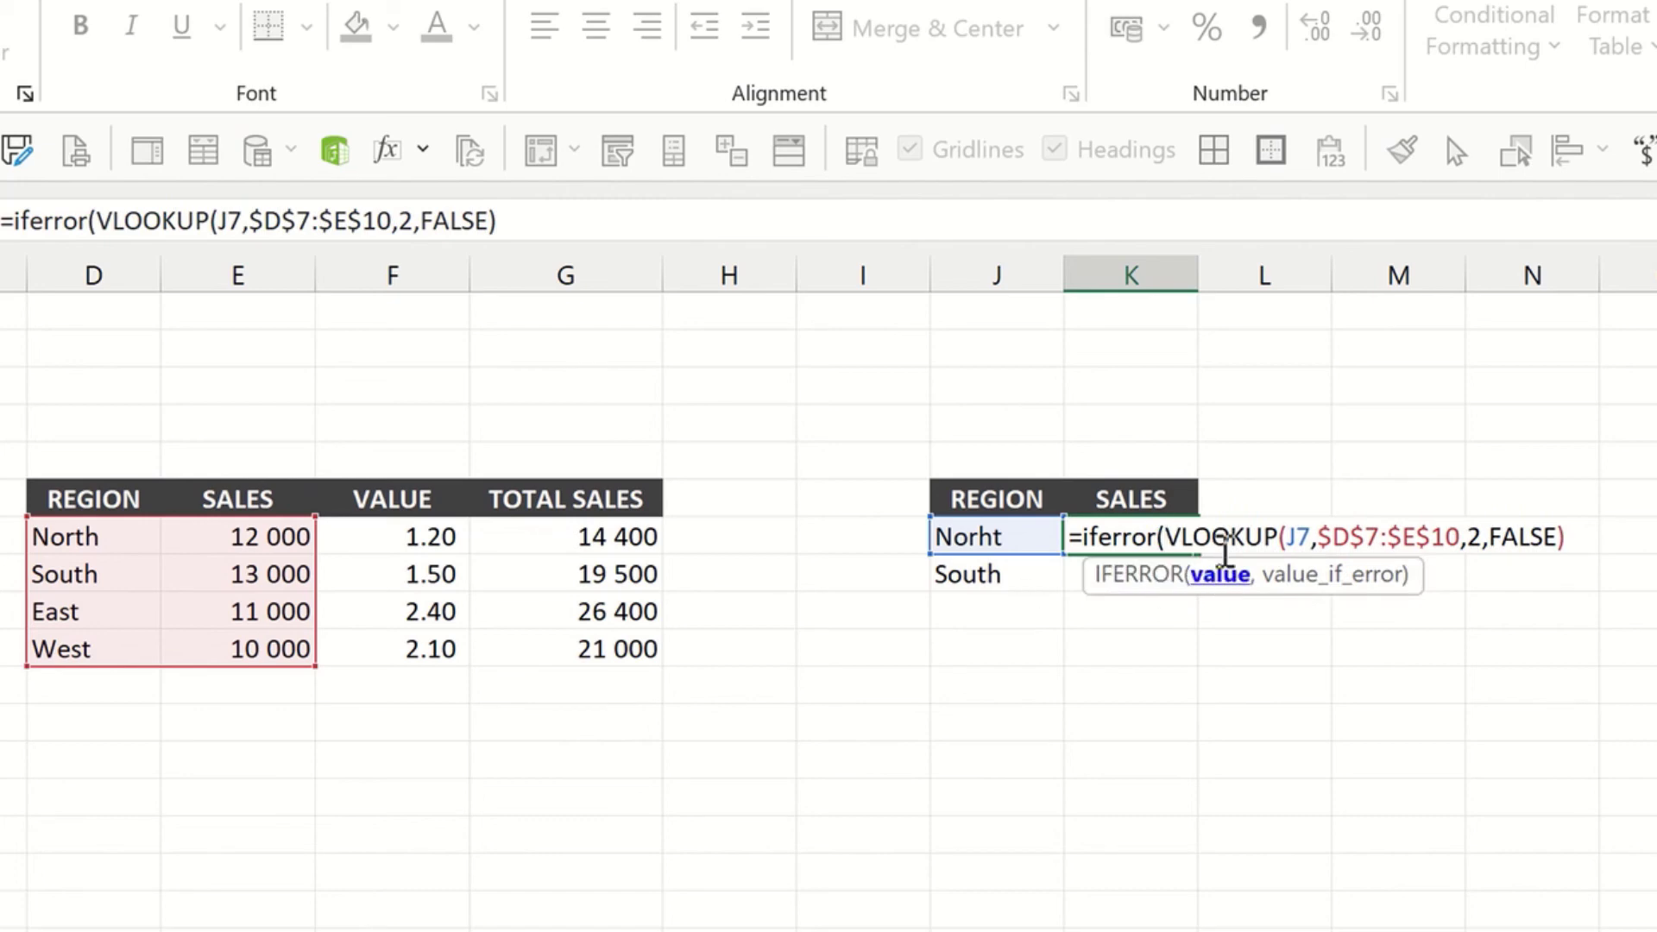
pyautogui.click(1577, 537)
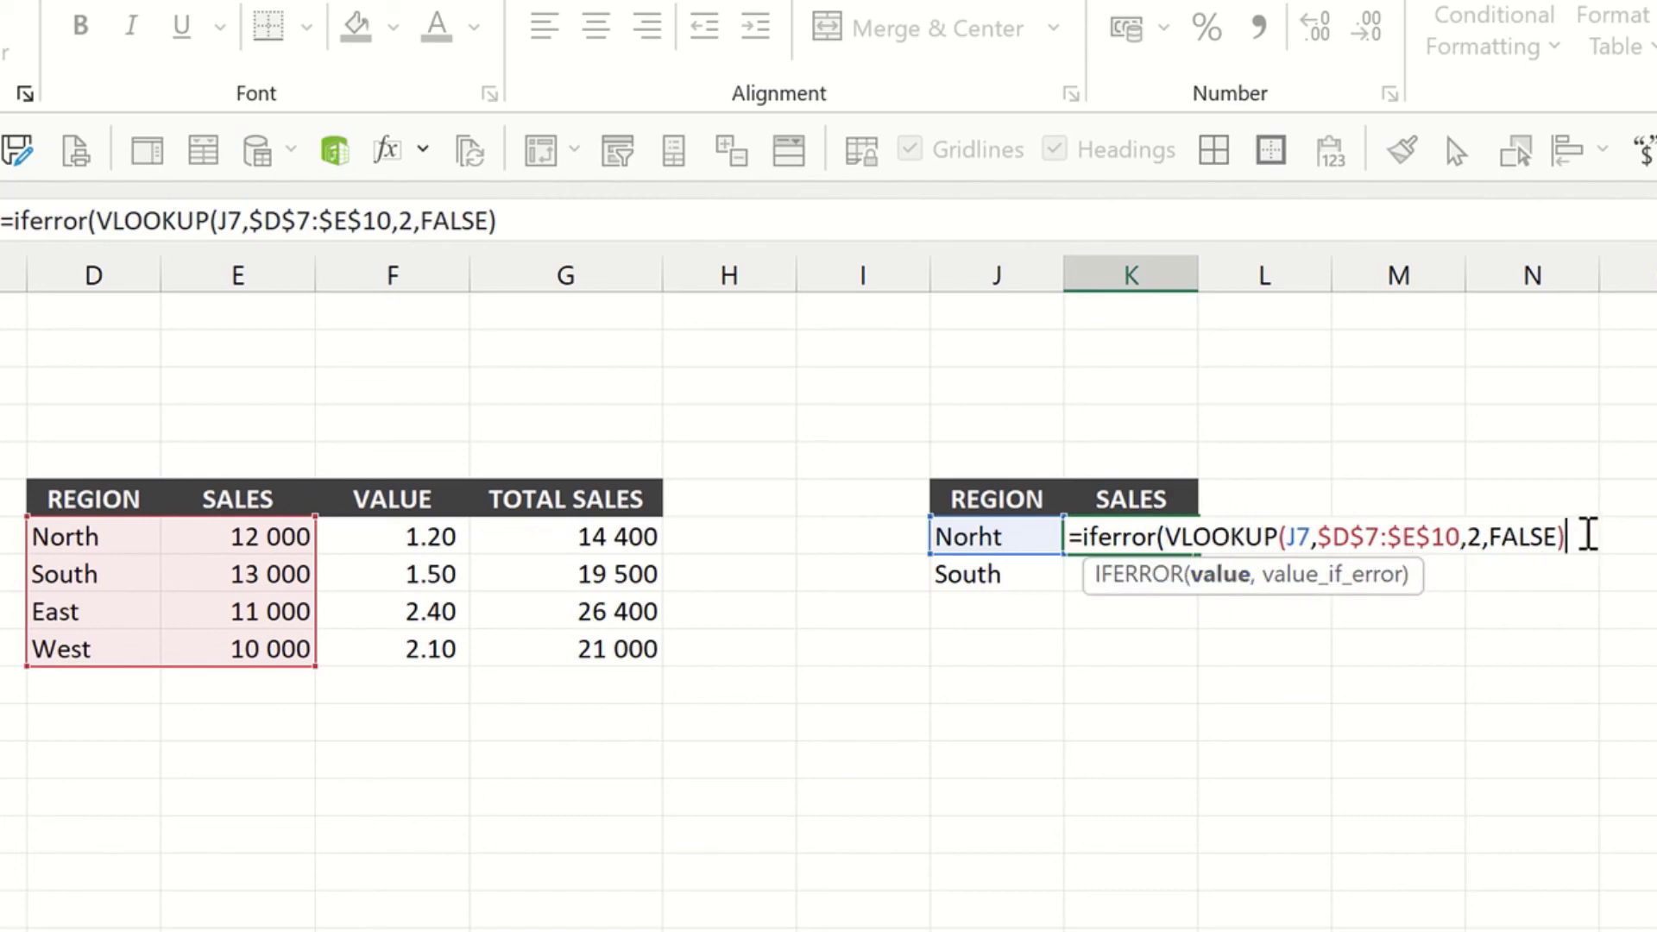
pyautogui.write(',')
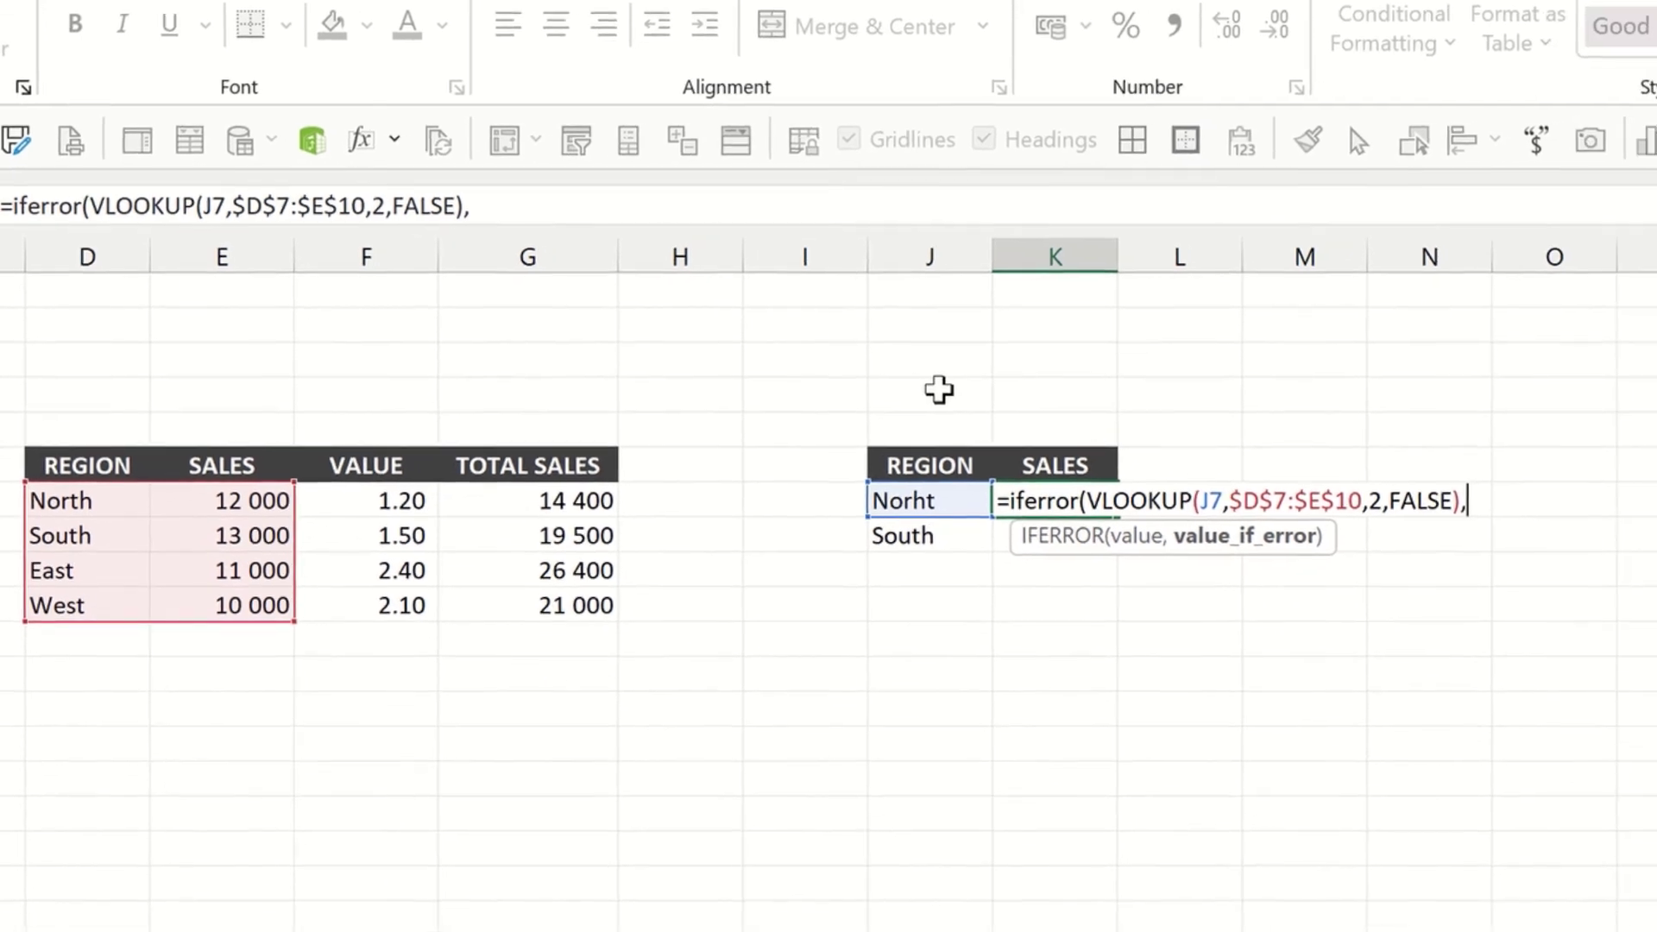
pyautogui.write('"')
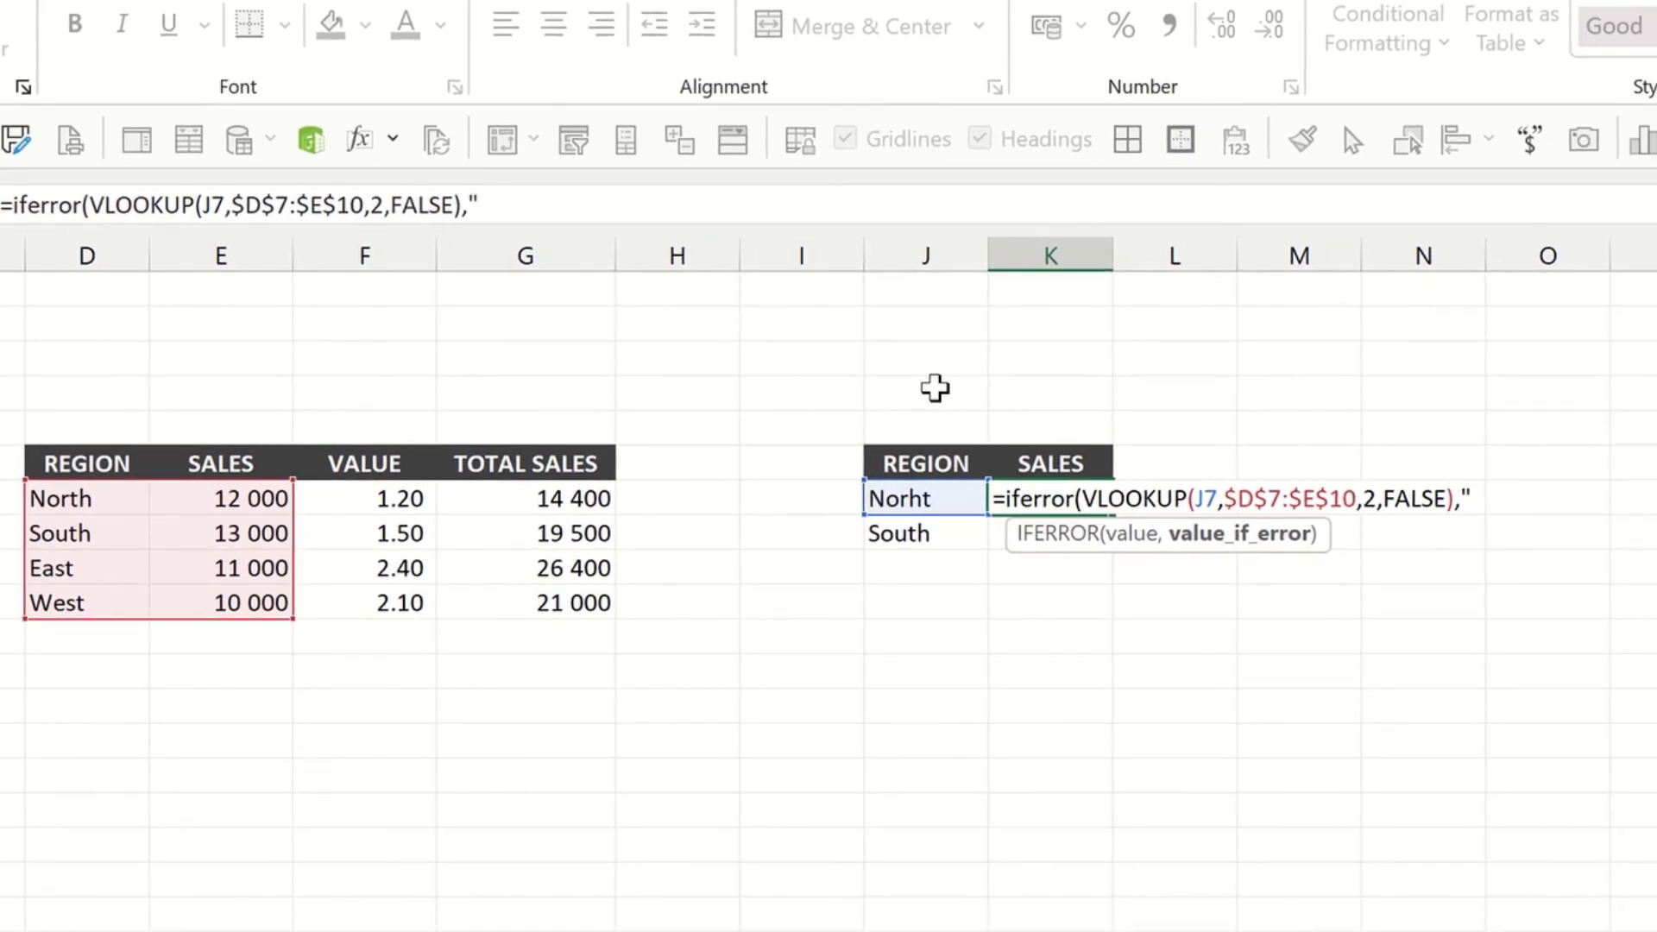
pyautogui.write('Regio')
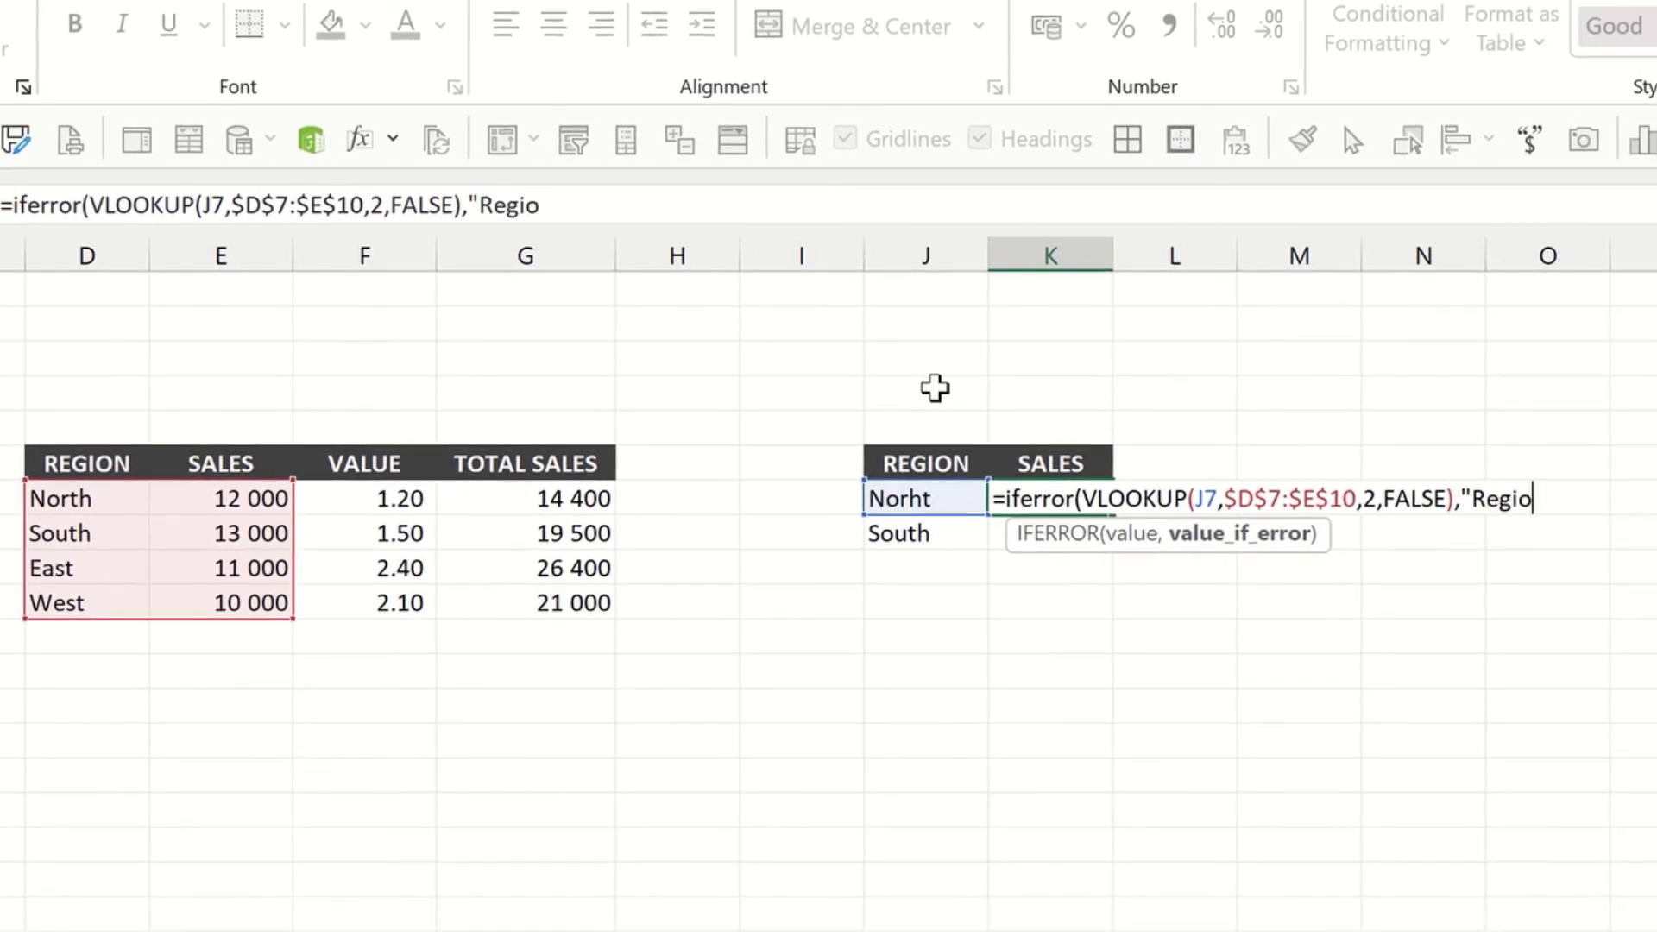
pyautogui.write('n not found')
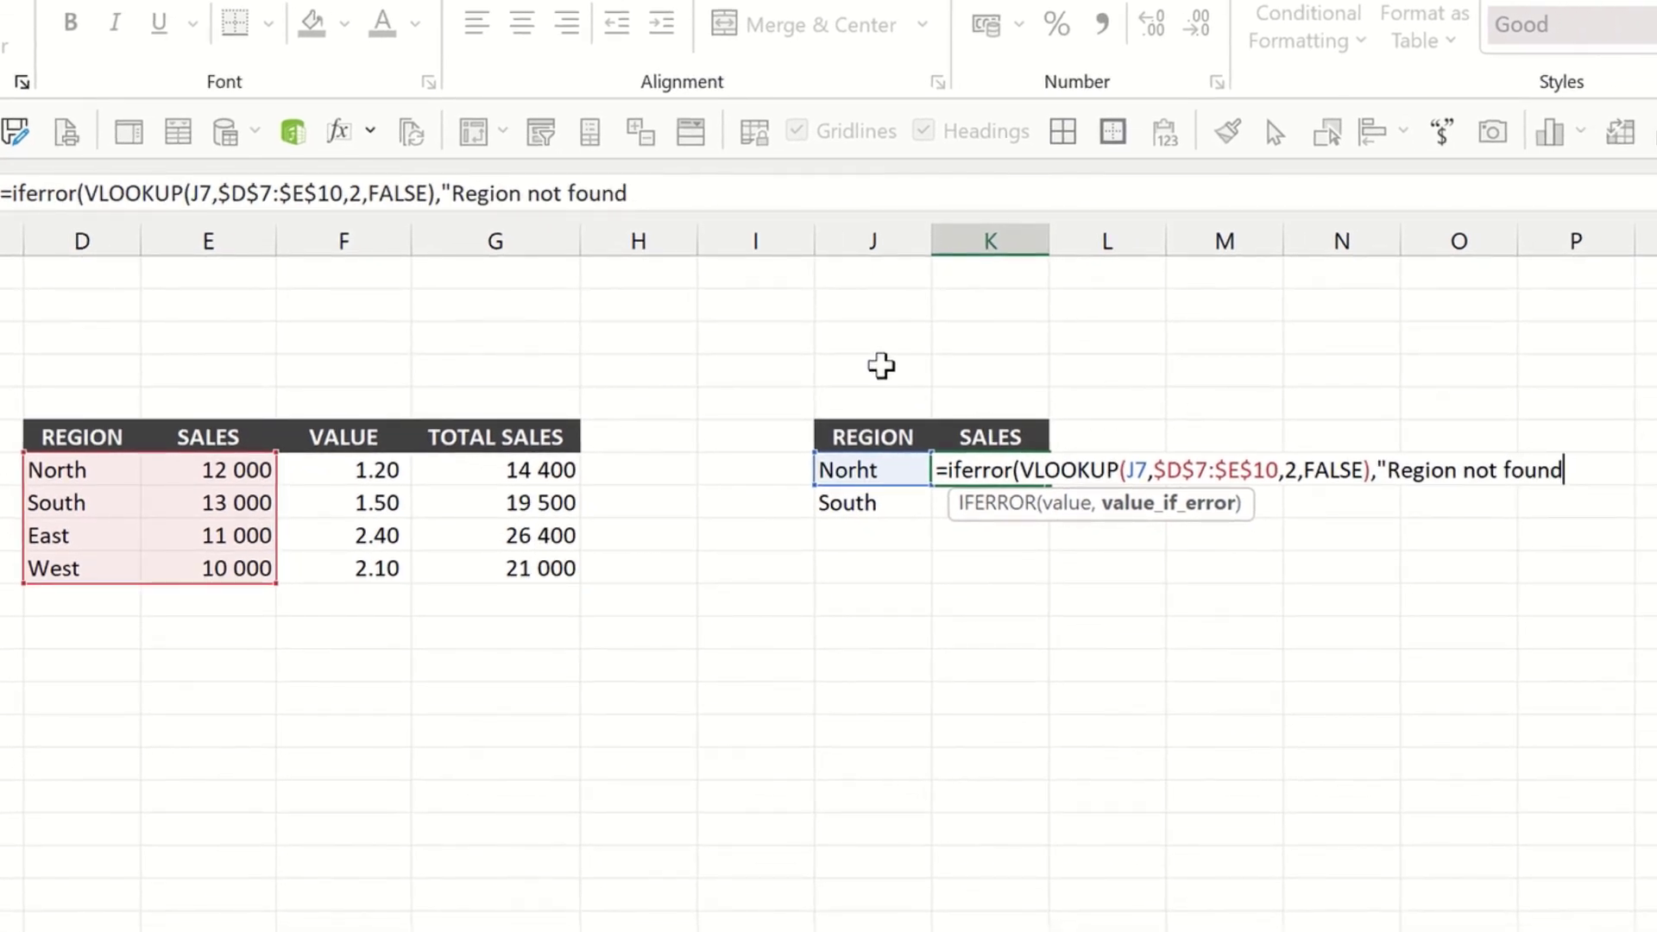
pyautogui.write('")')
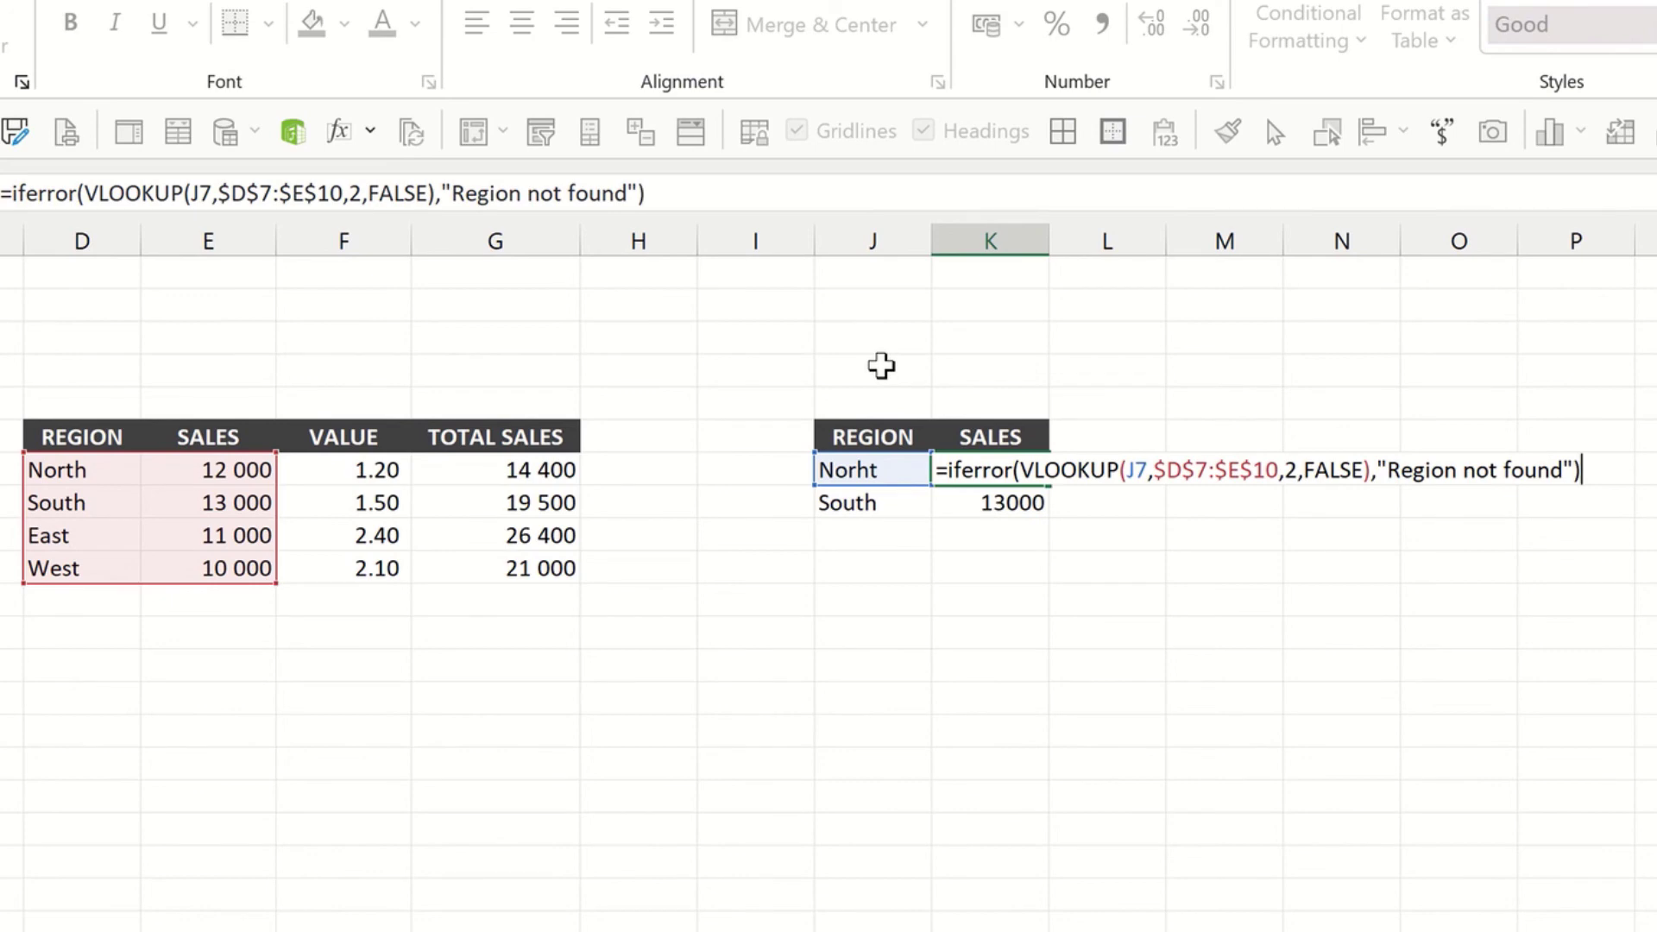
pyautogui.press('Return')
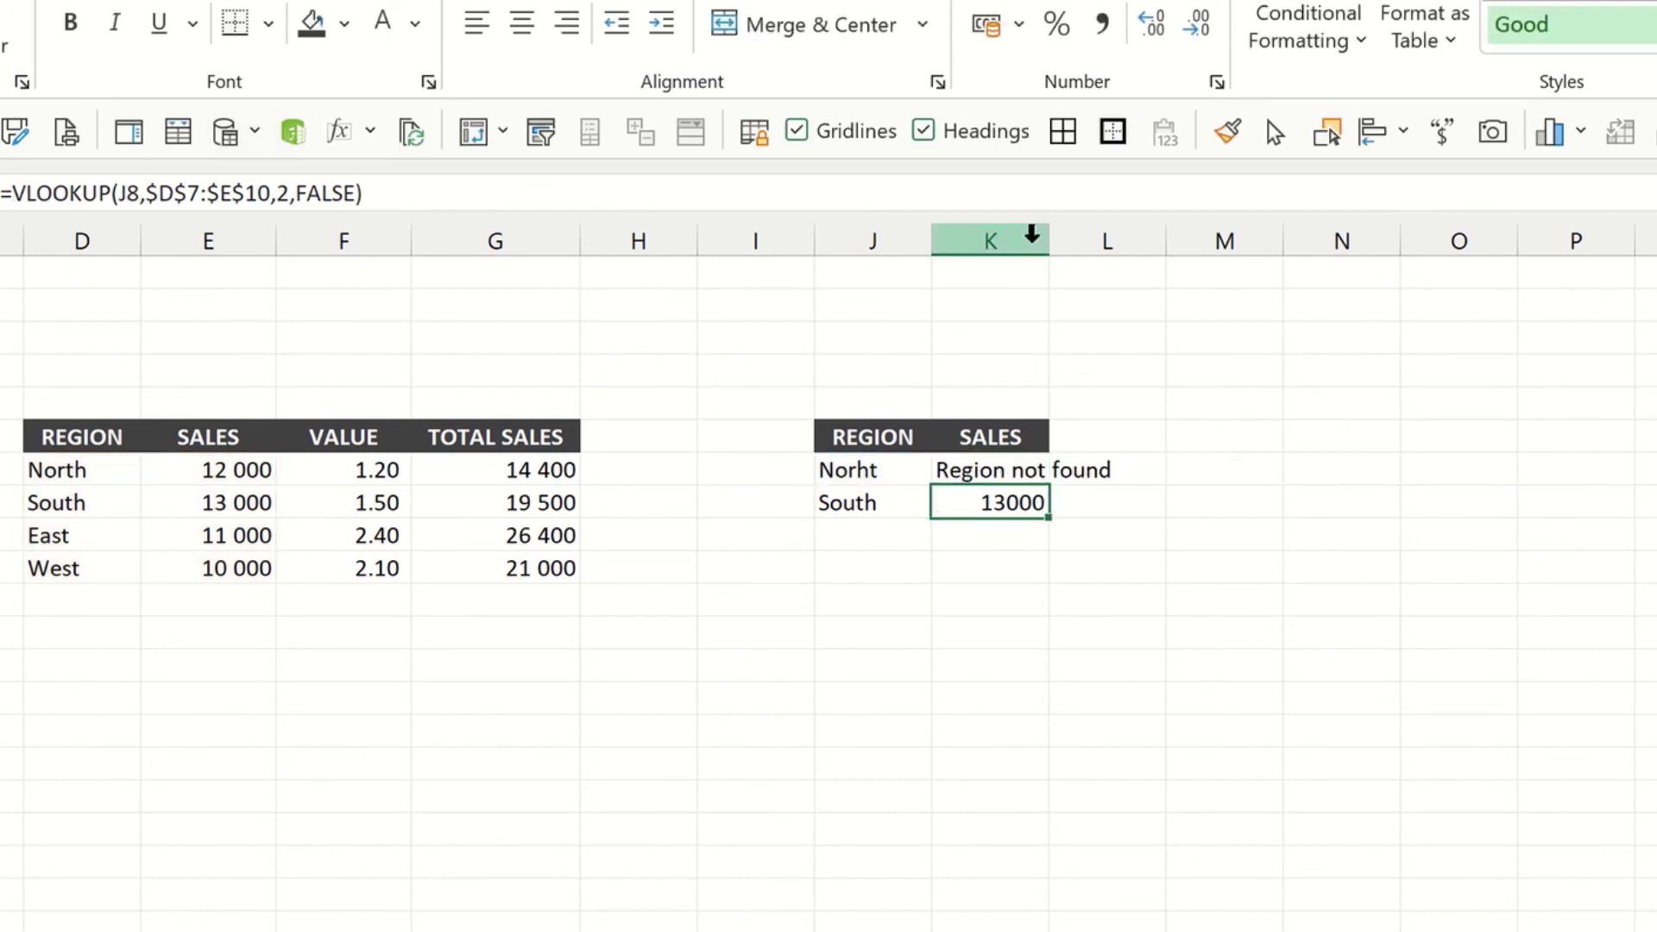
pyautogui.doubleClick(1048, 236)
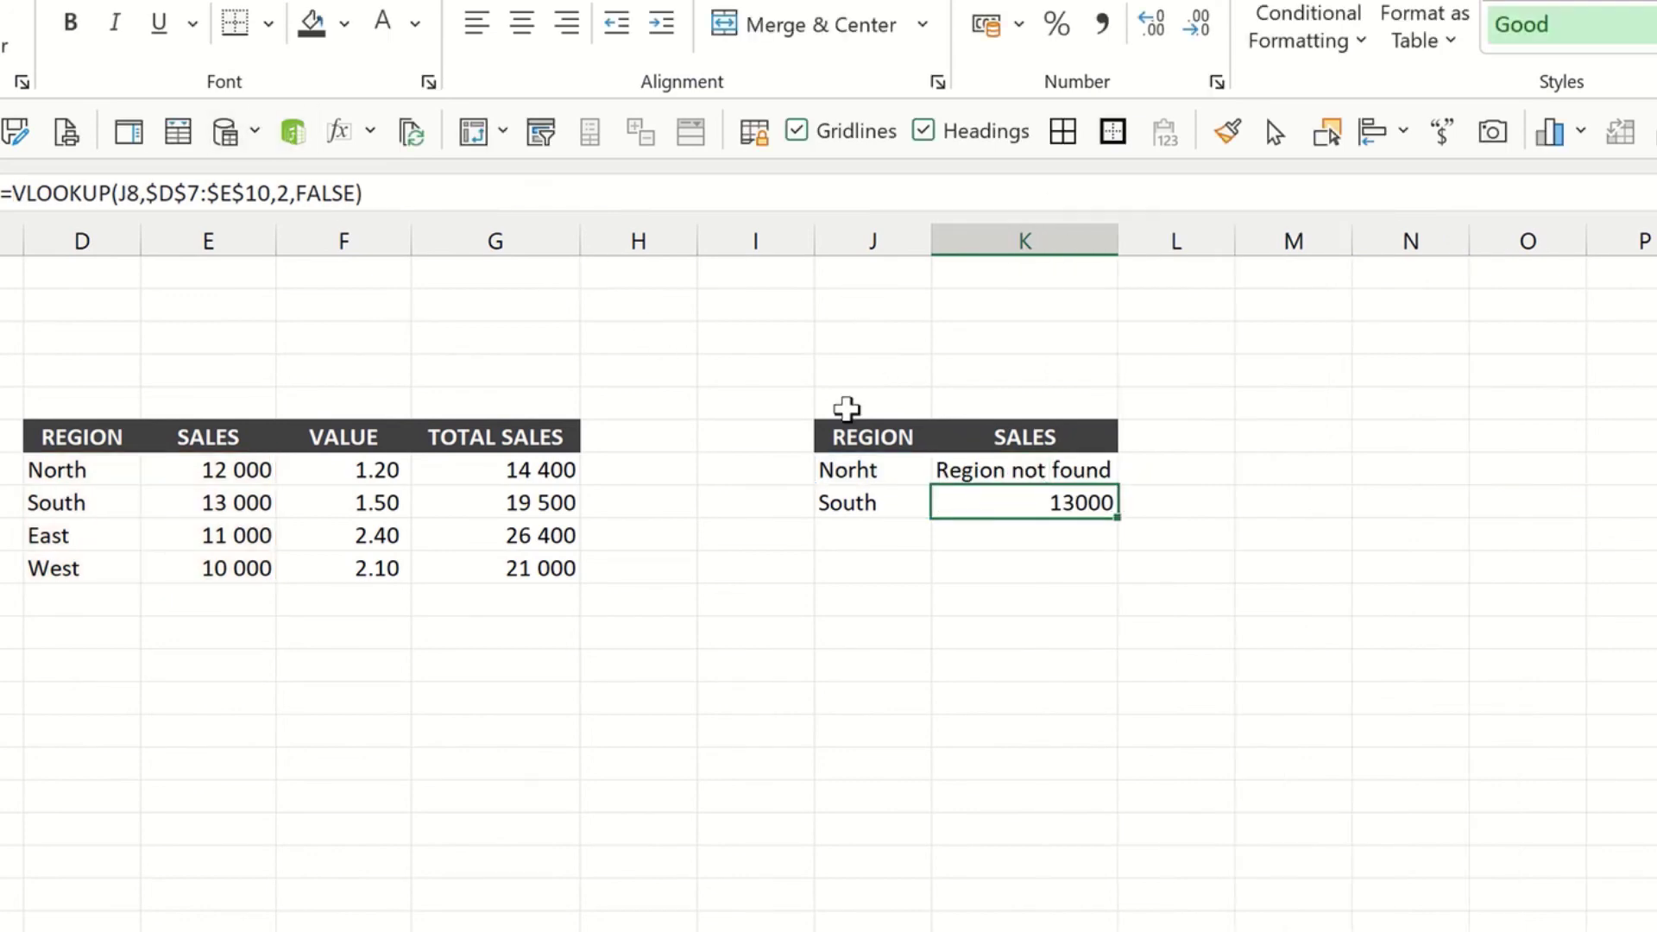
# Step: Review the IFERROR formula in K7 and fill it down to K8
pyautogui.click(828, 473)
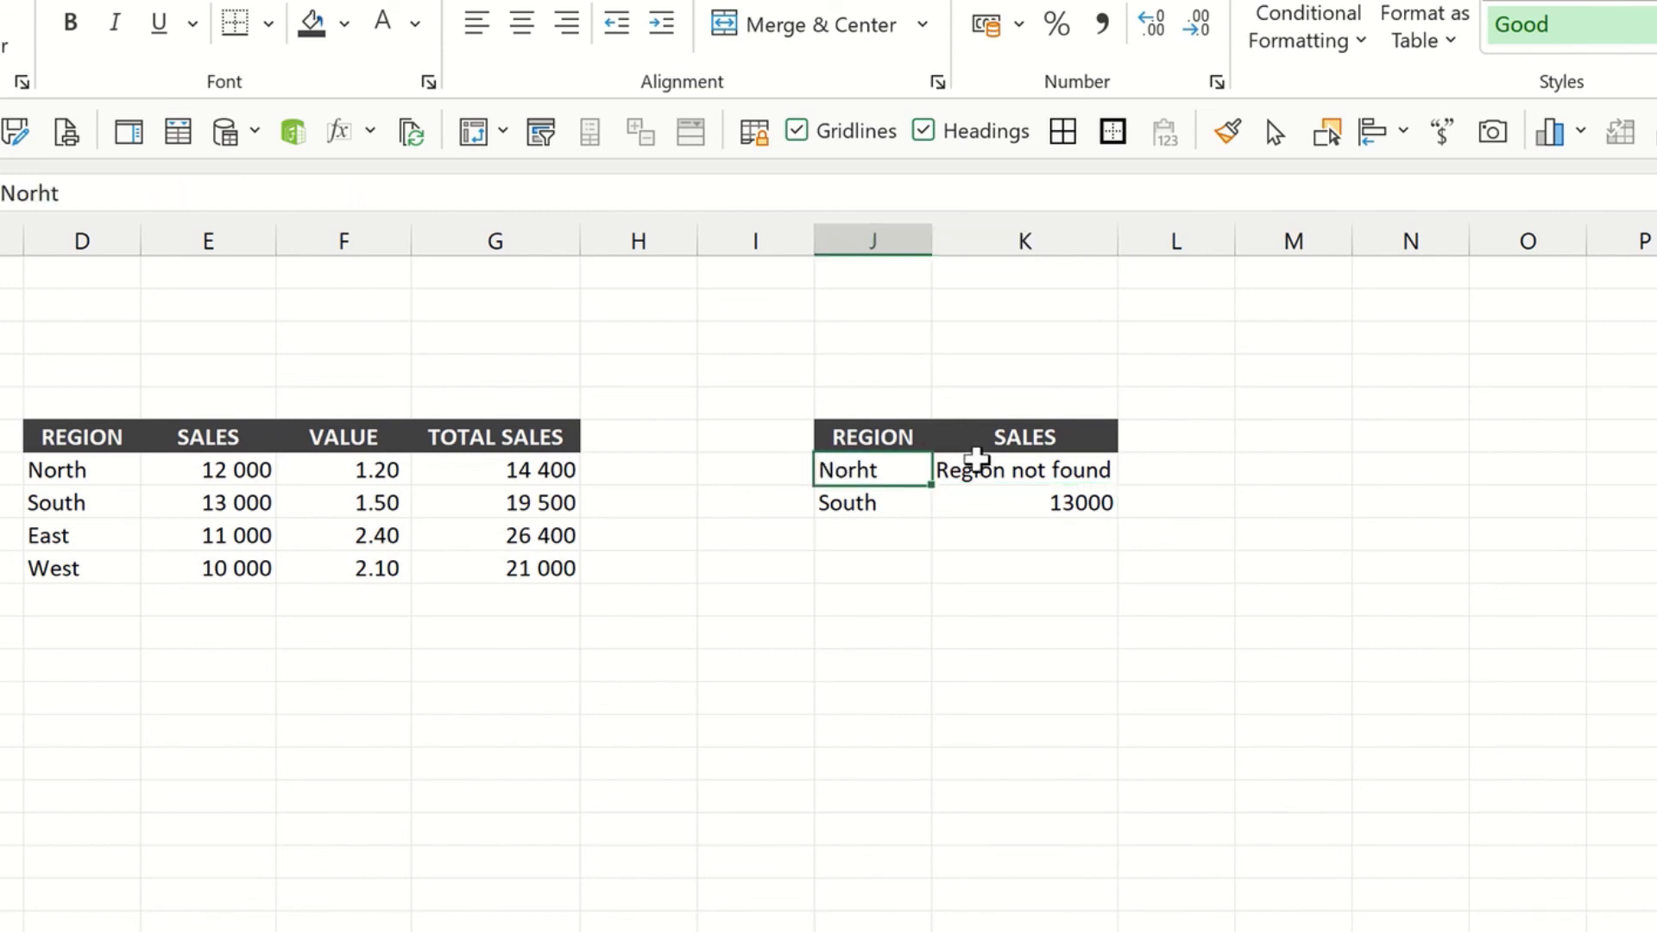
pyautogui.click(980, 468)
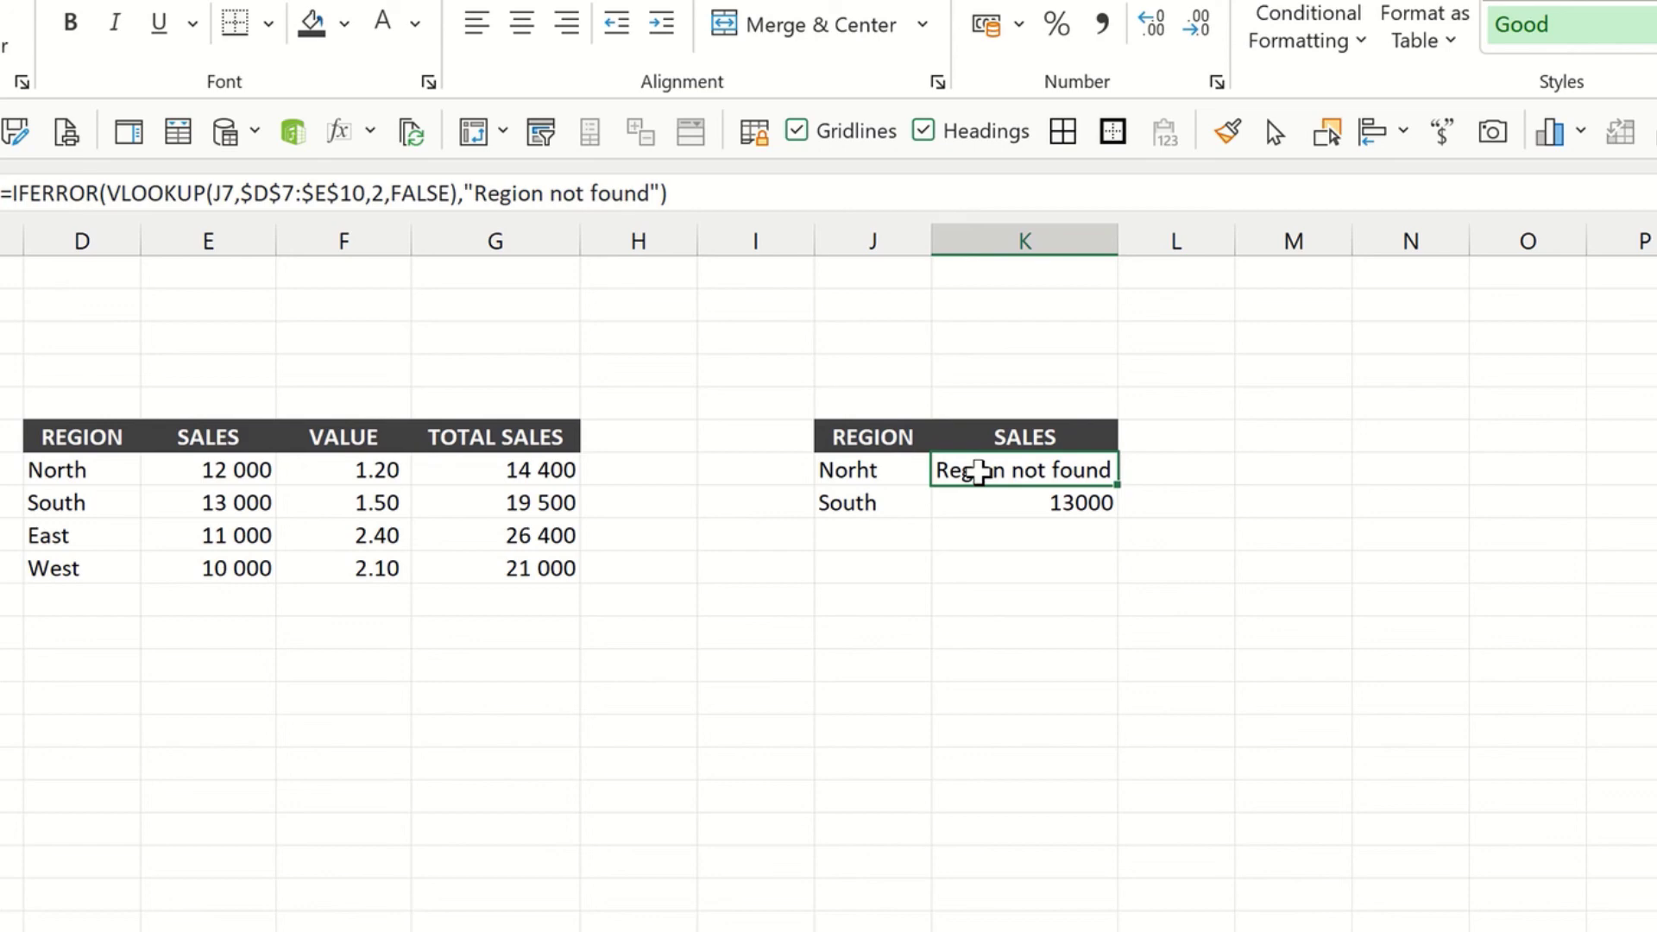
pyautogui.doubleClick(979, 472)
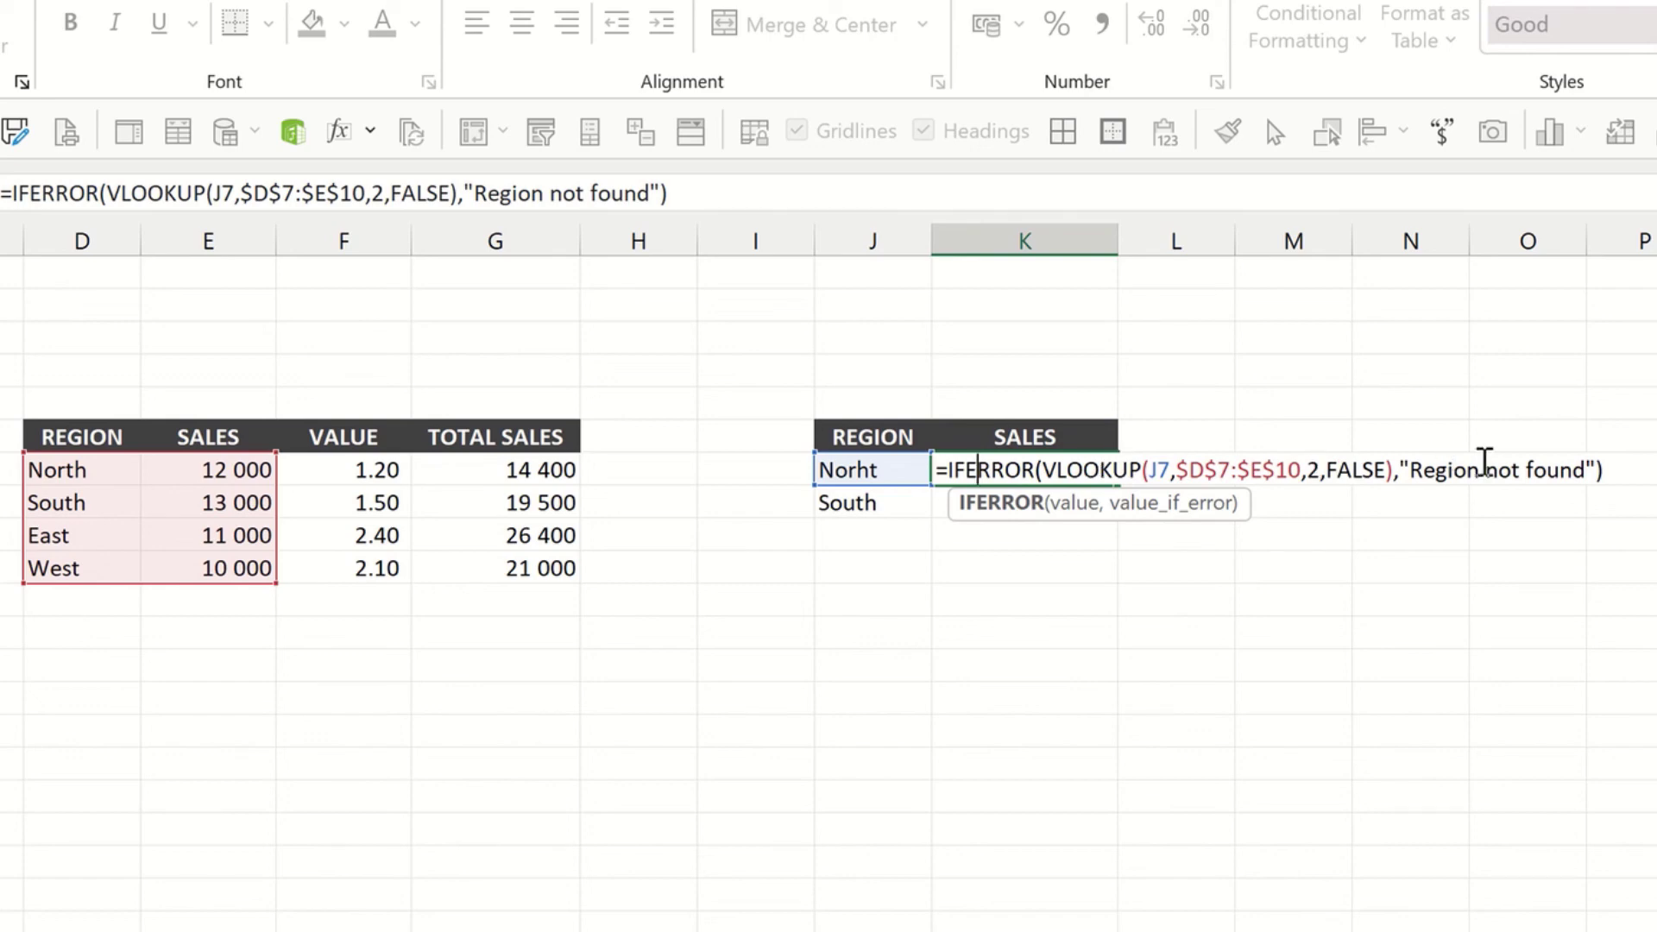
pyautogui.hotkey('ctrl', 'Return')
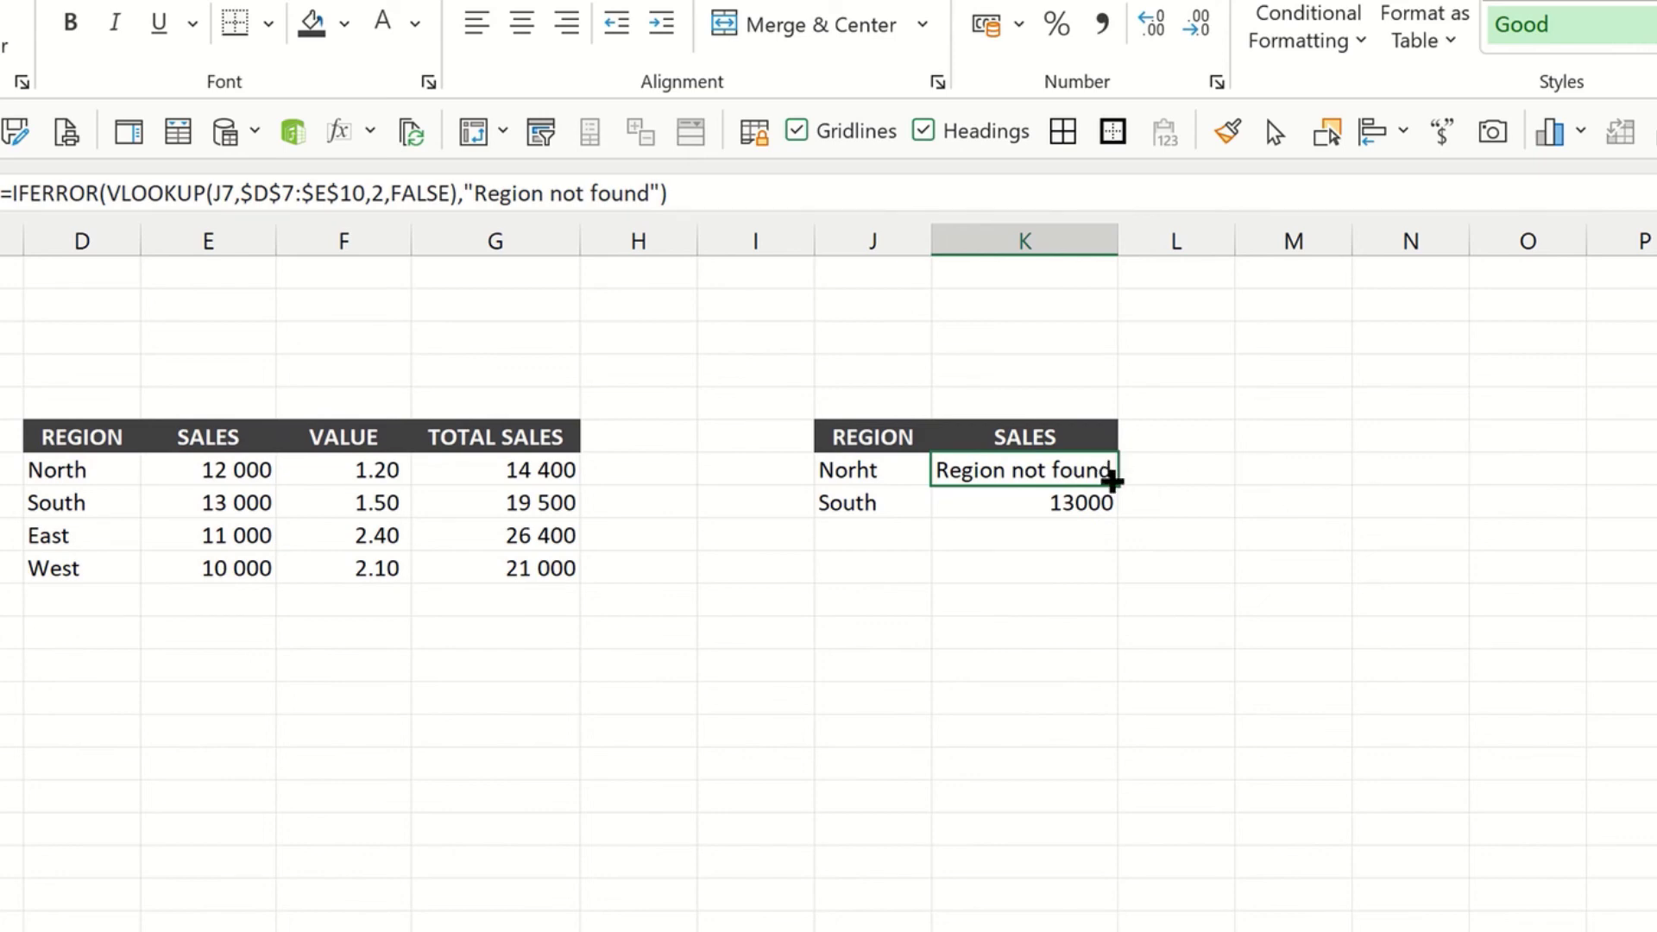
pyautogui.moveTo(1112, 482); pyautogui.dragTo(1115, 515)
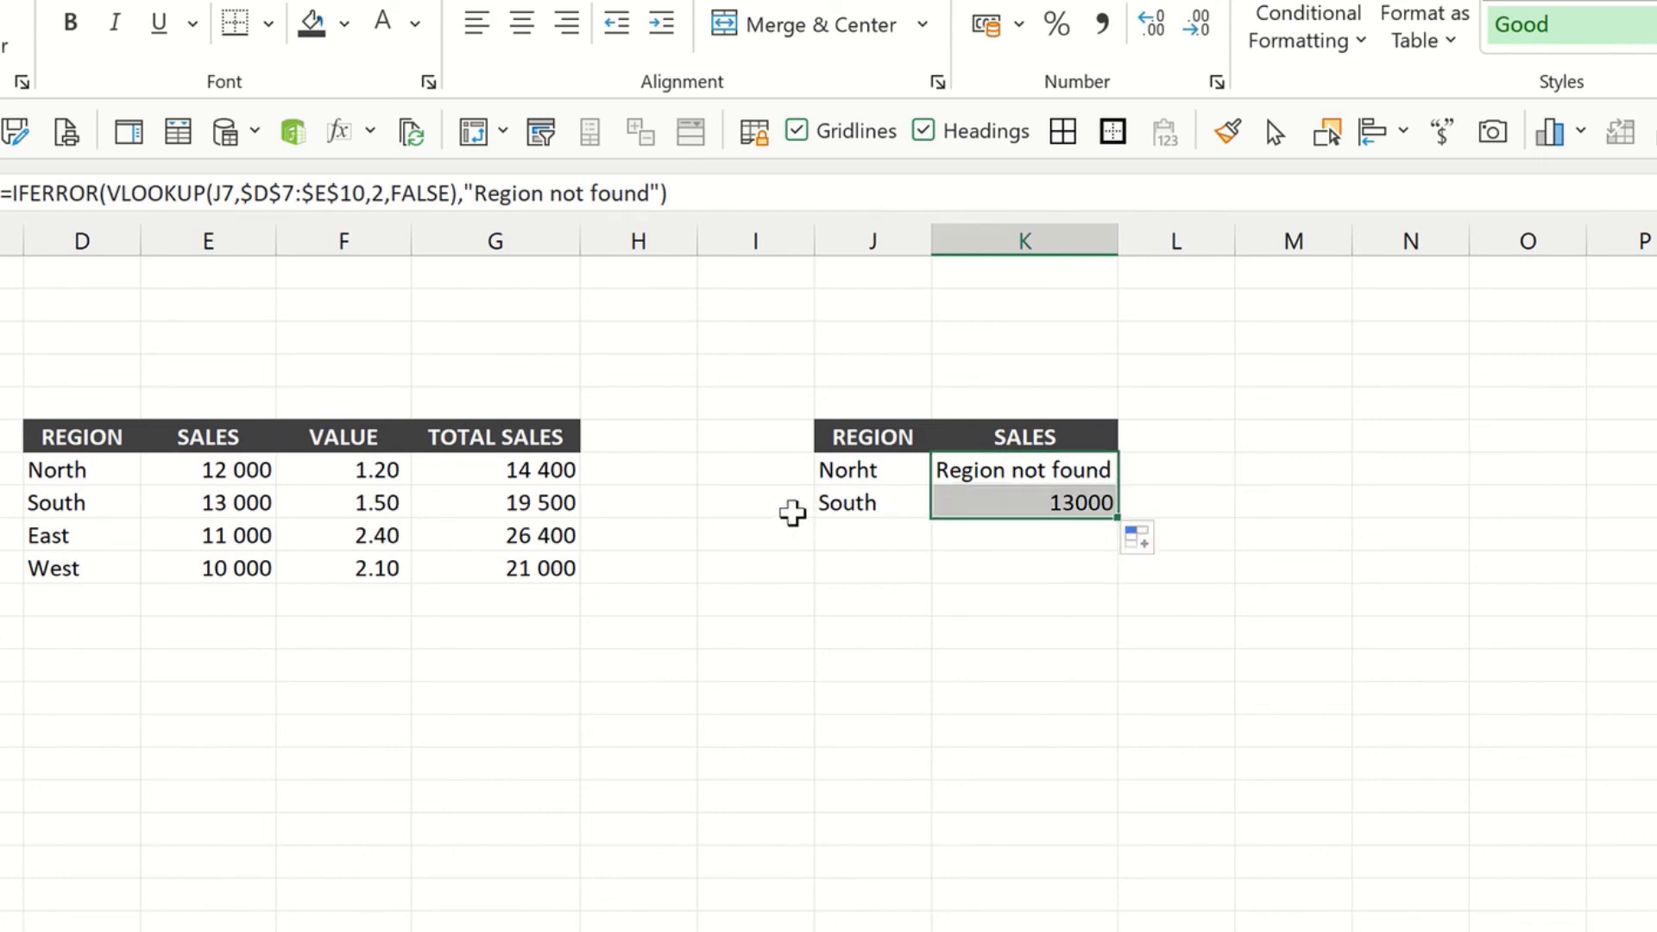
# Step: Correct the lookup region in J7 to North
pyautogui.click(841, 470)
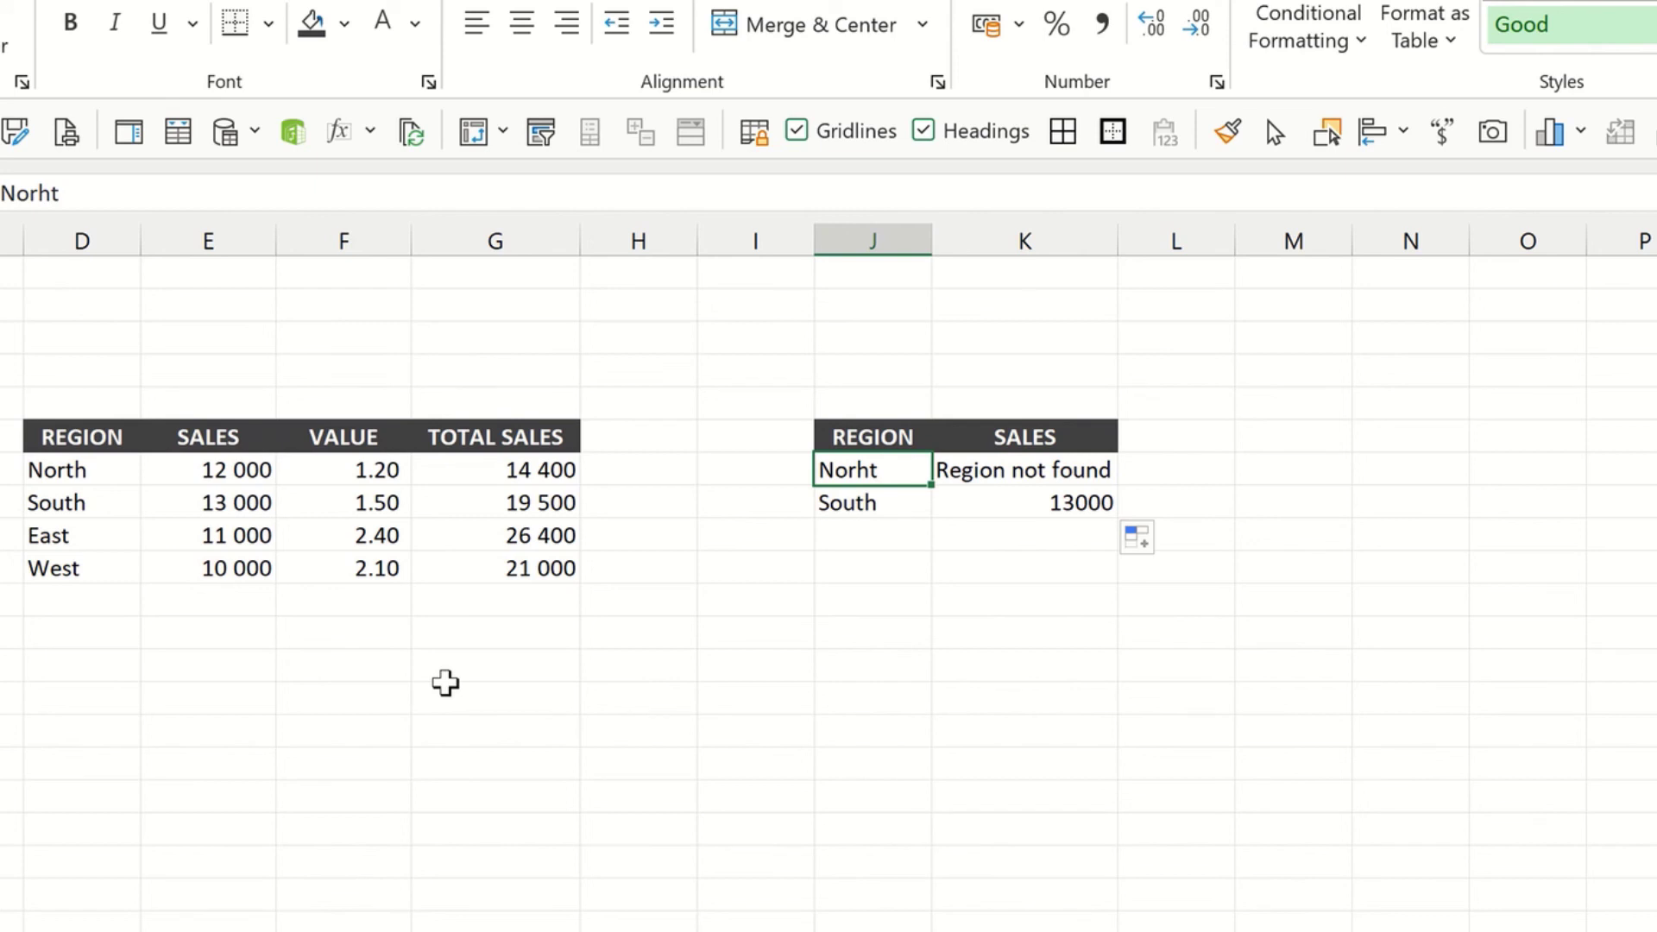
pyautogui.write('North')
pyautogui.hotkey('ctrl', 'Return')
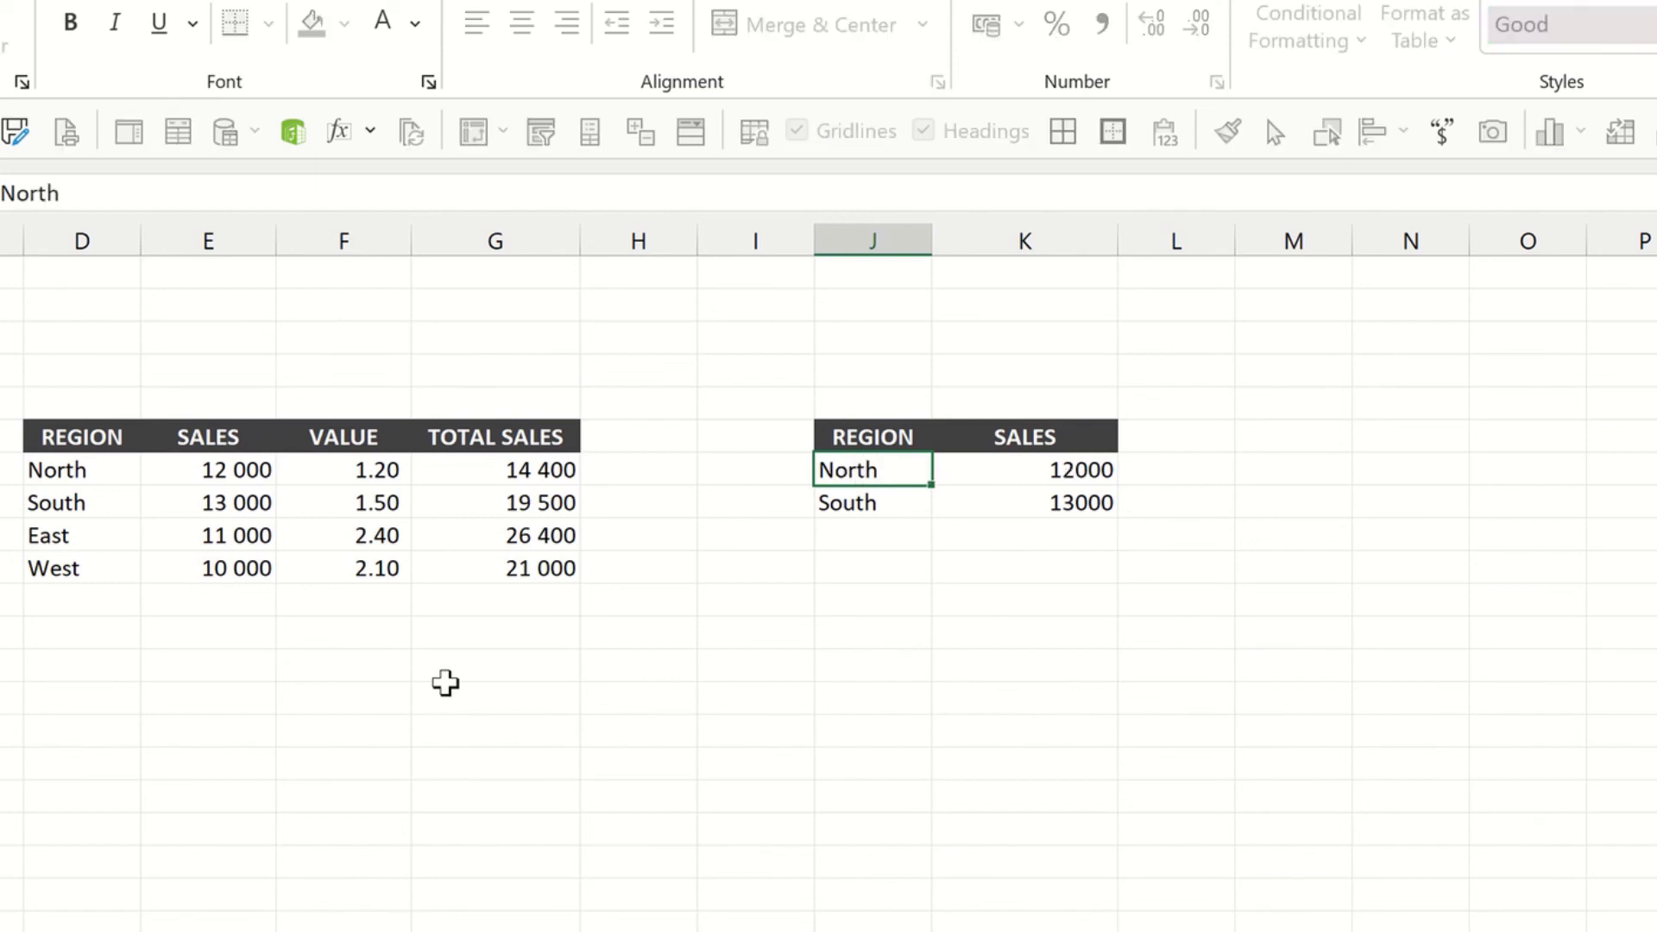
# Step: Misspell the lookup region in J8 as Ssouth to test the IFERROR formula in K8
pyautogui.press('Return')
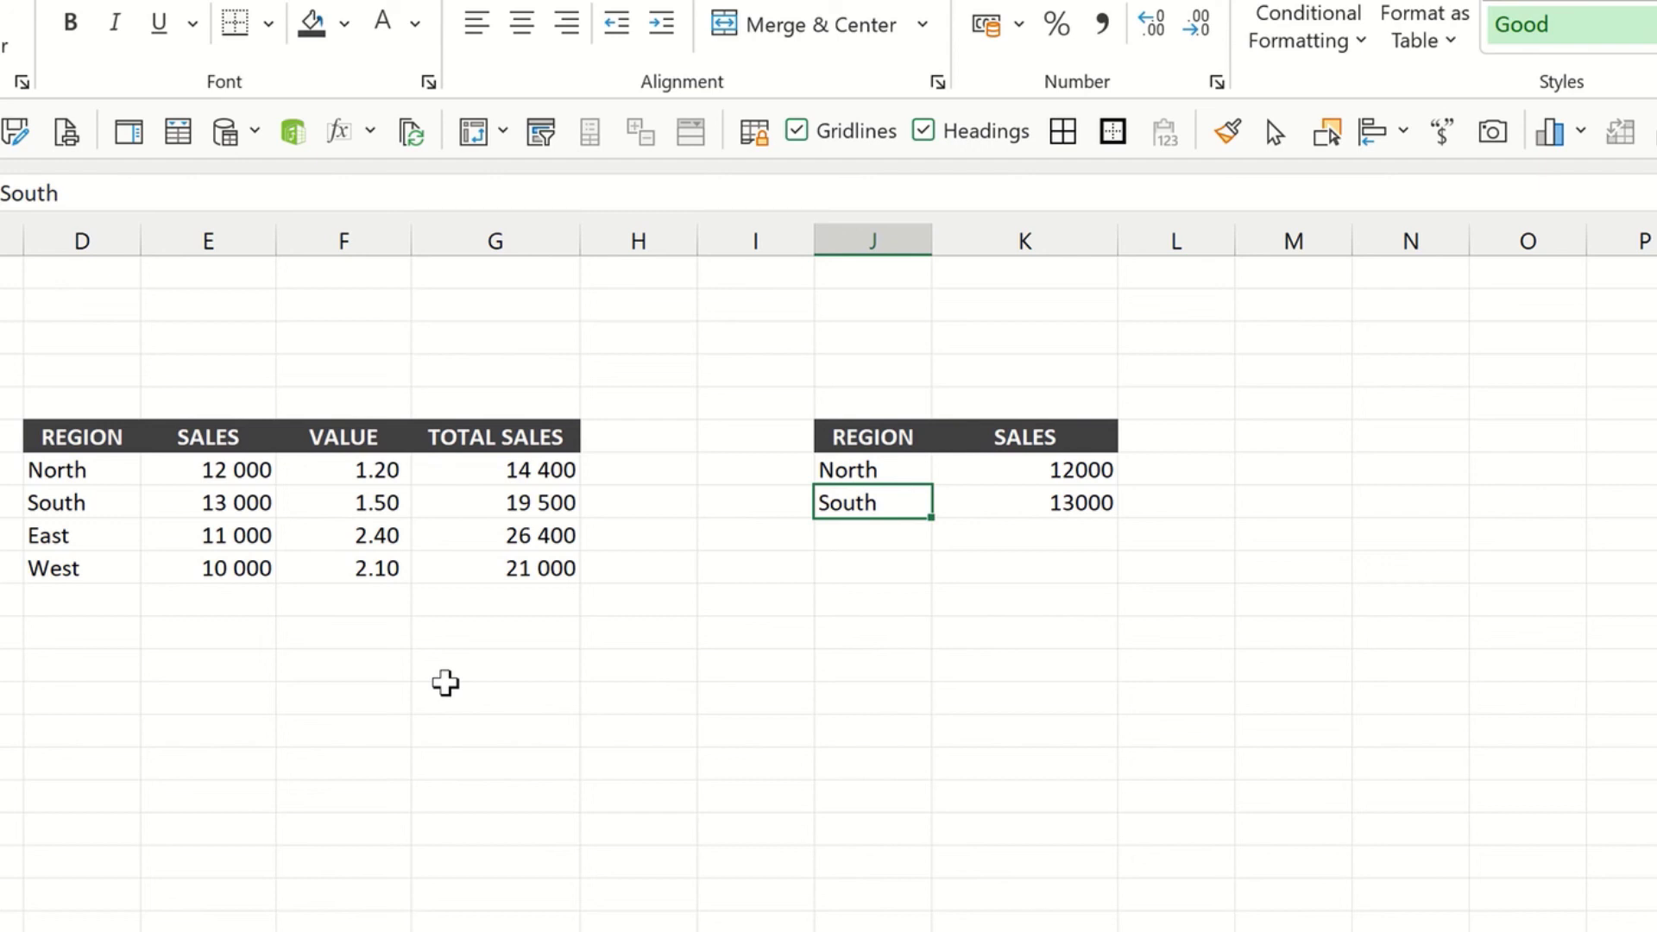
pyautogui.write('Ssouth')
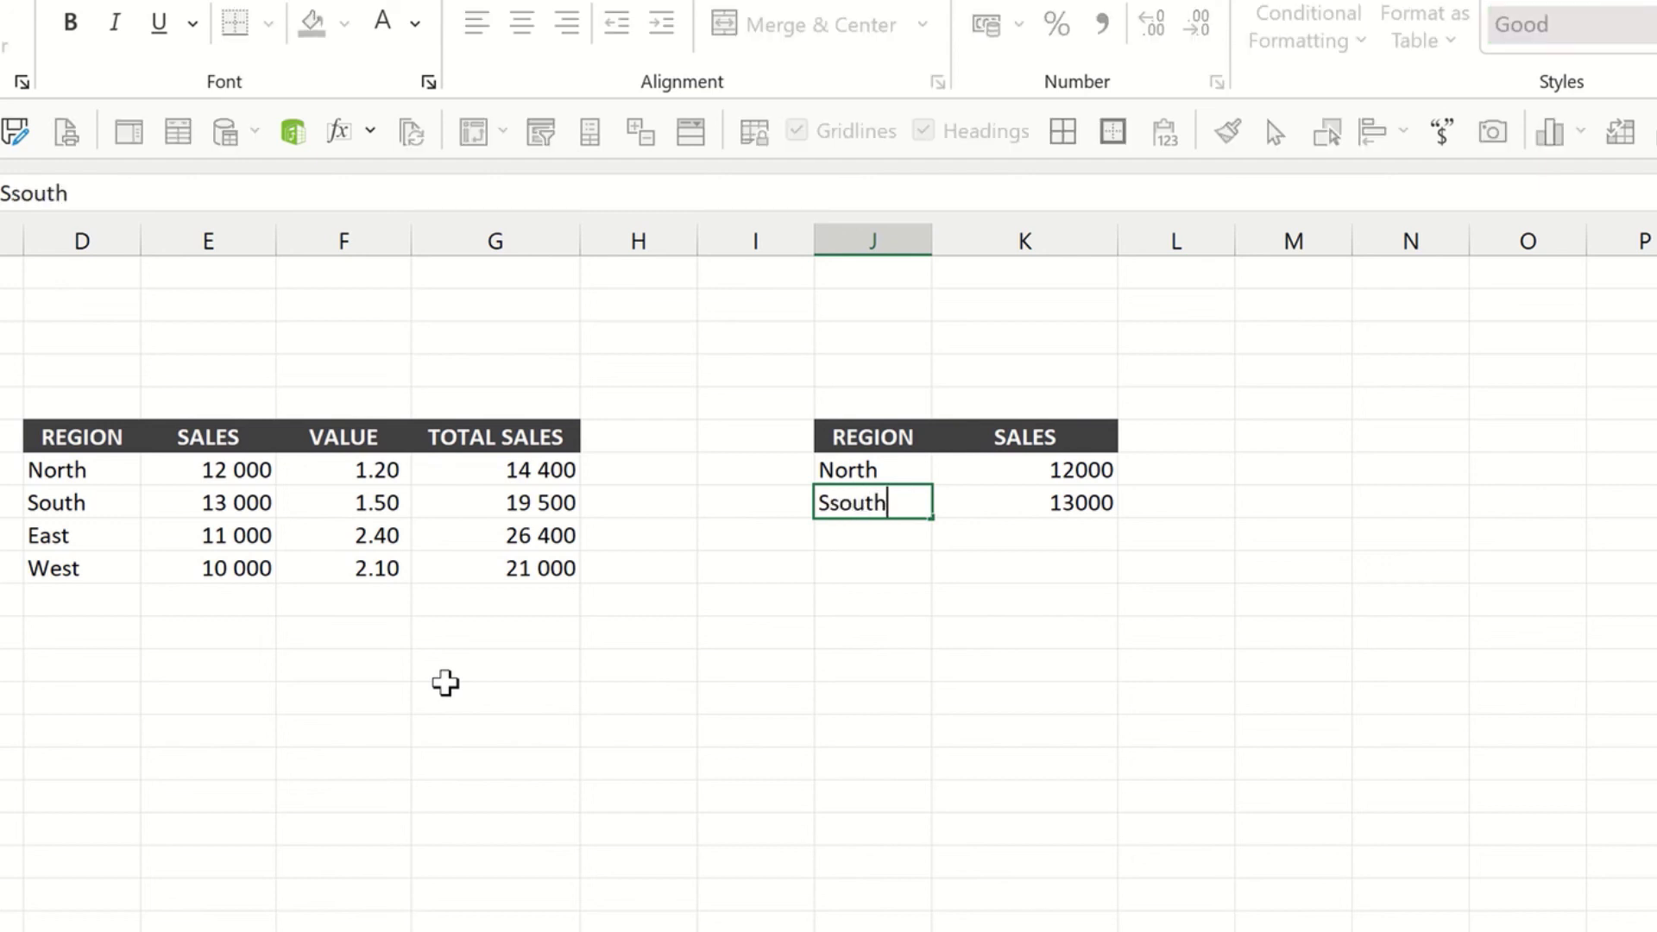
pyautogui.press('Return')
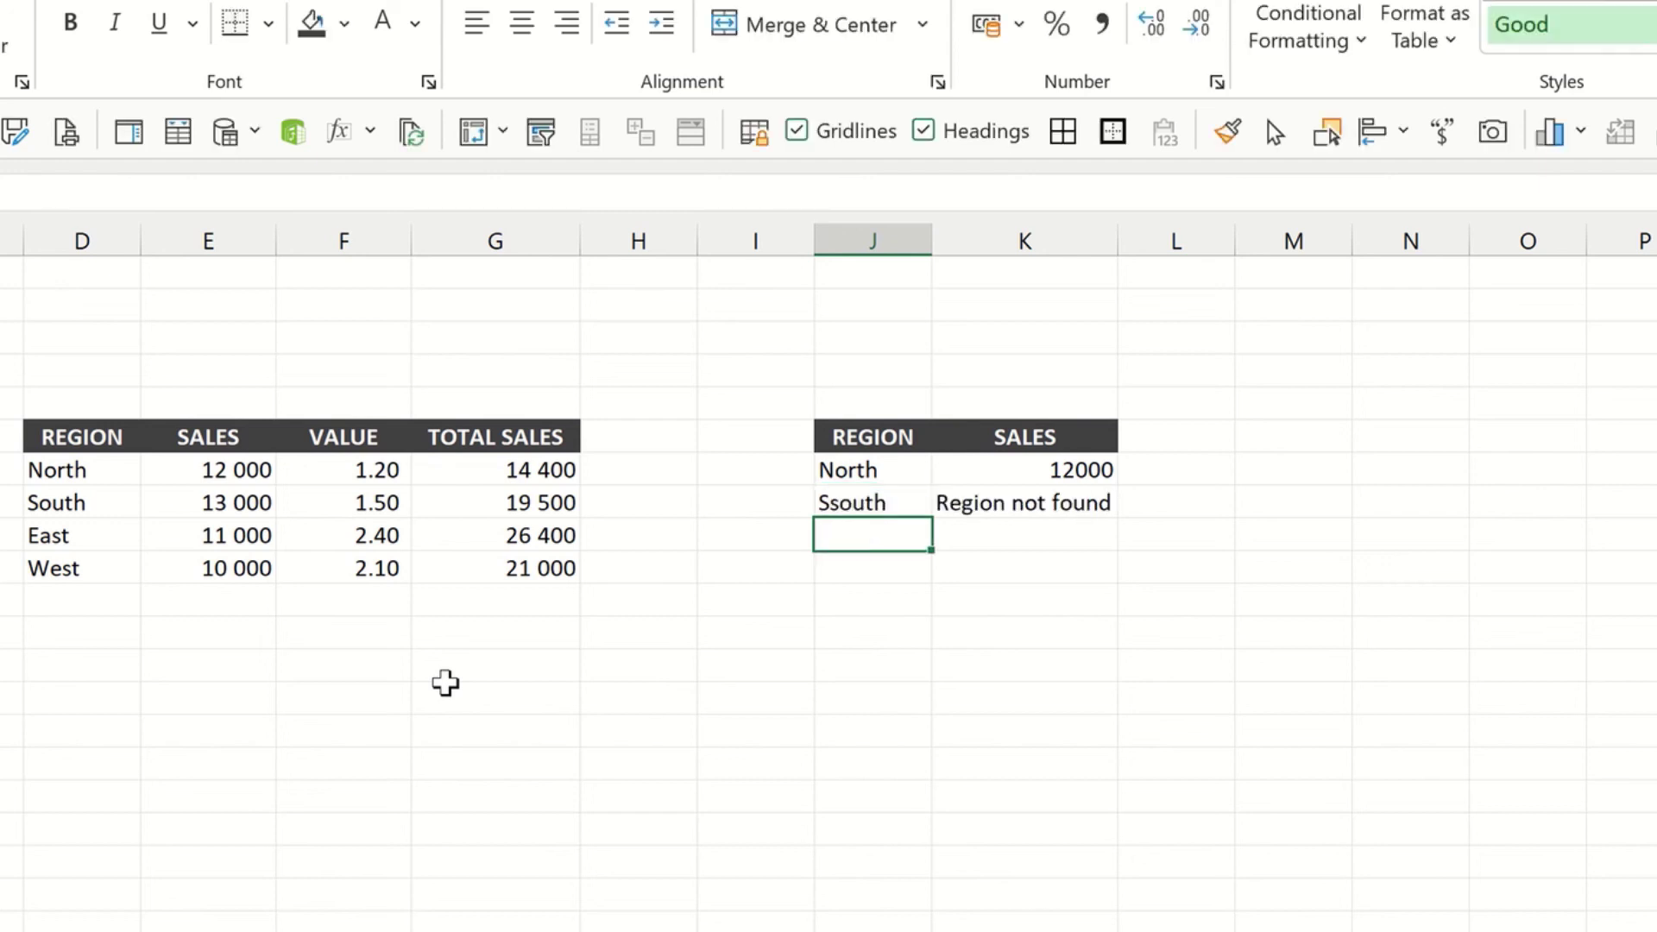